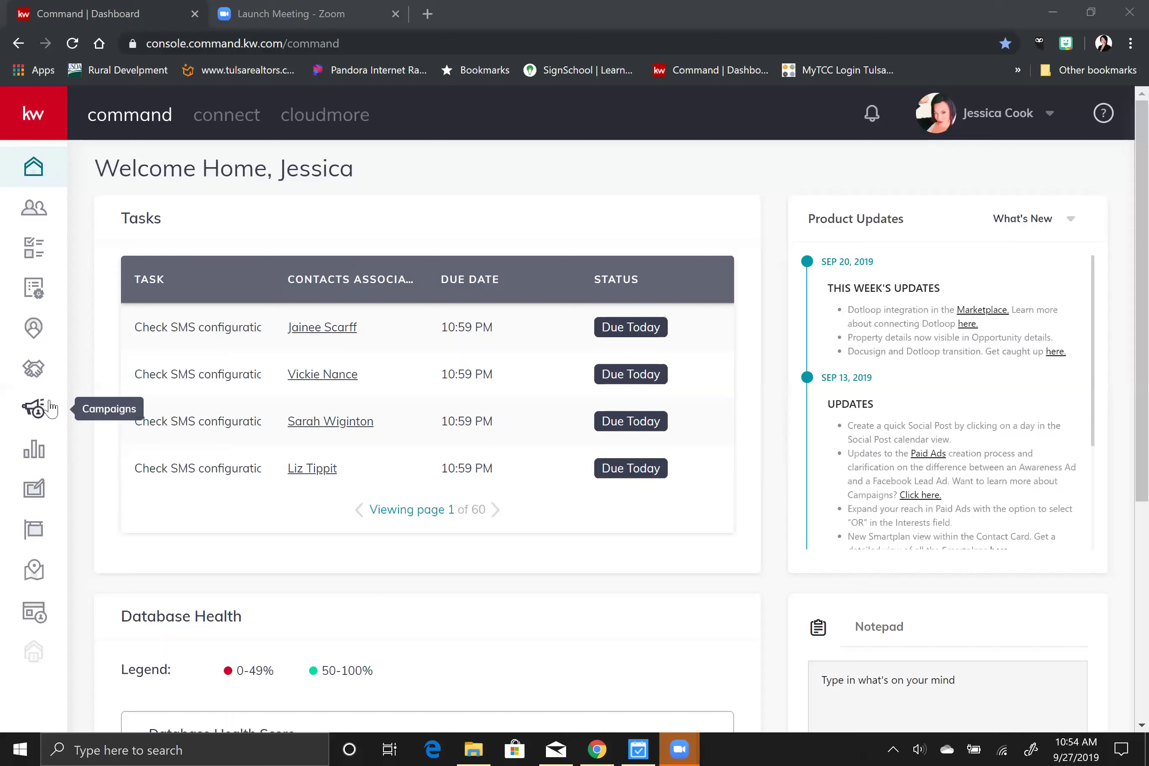
Step: Open the documents section of the active listing opportunity in the Showing stage
left_click(38, 377)
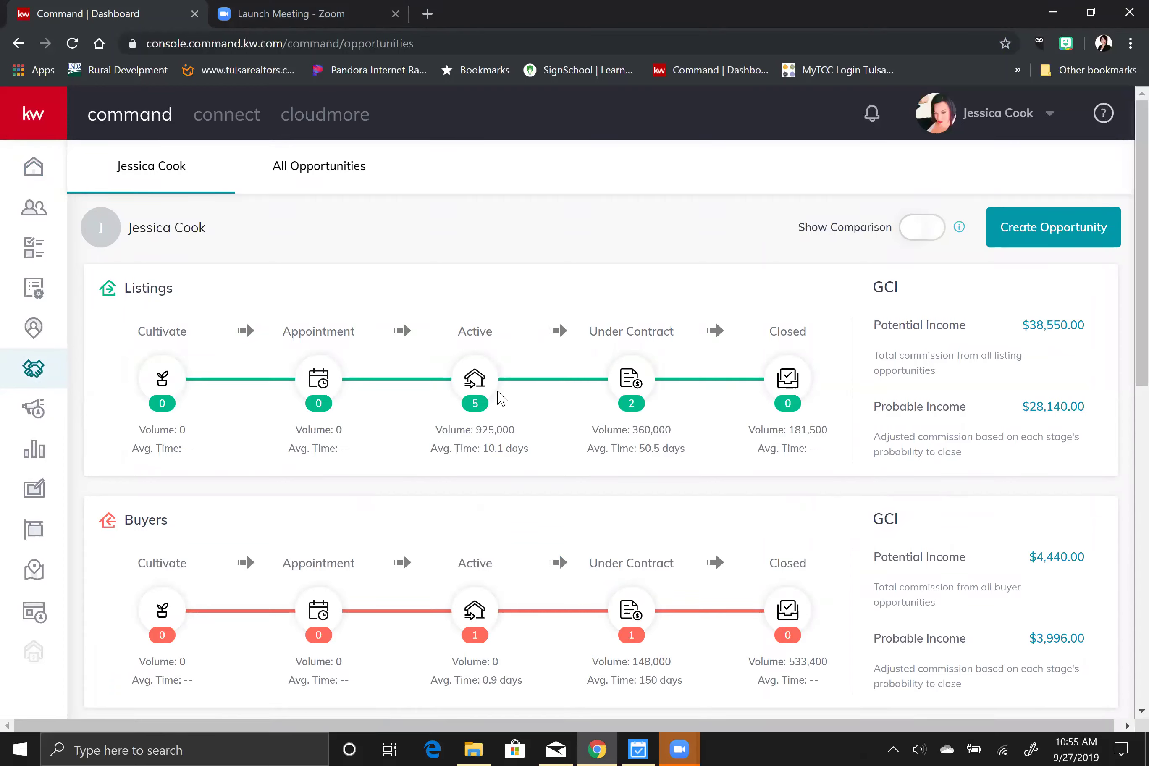
left_click(473, 383)
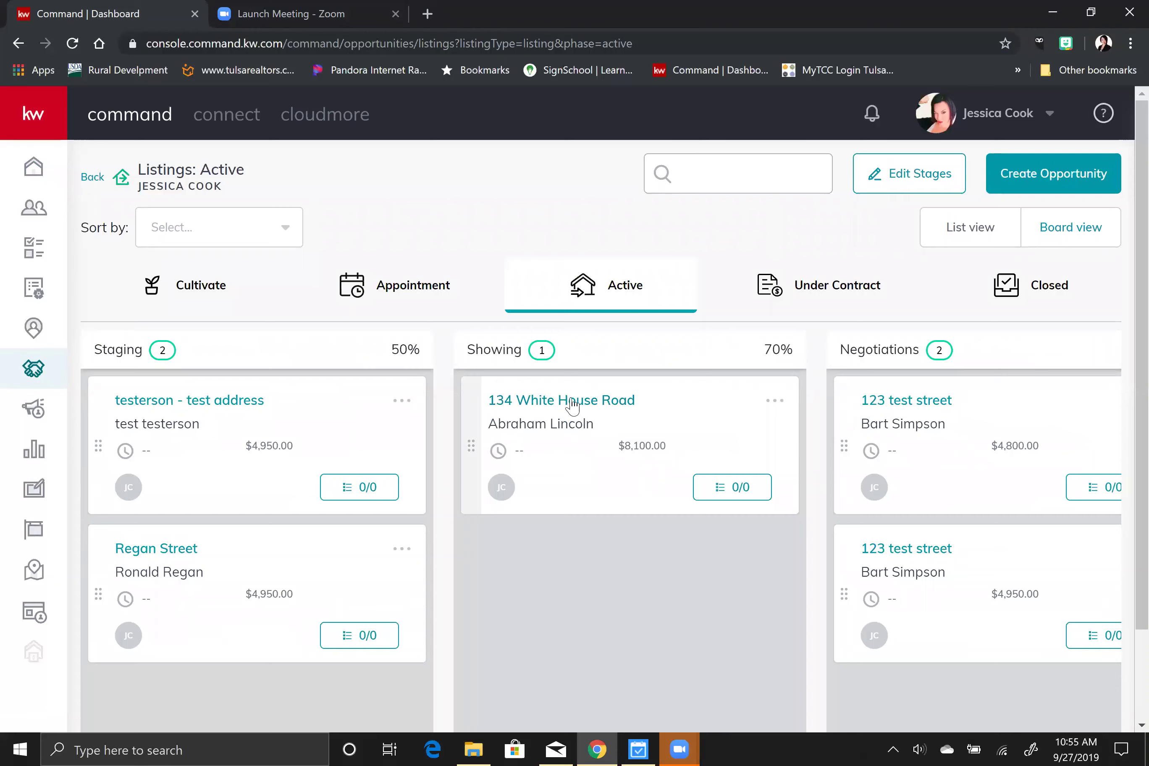
left_click(532, 401)
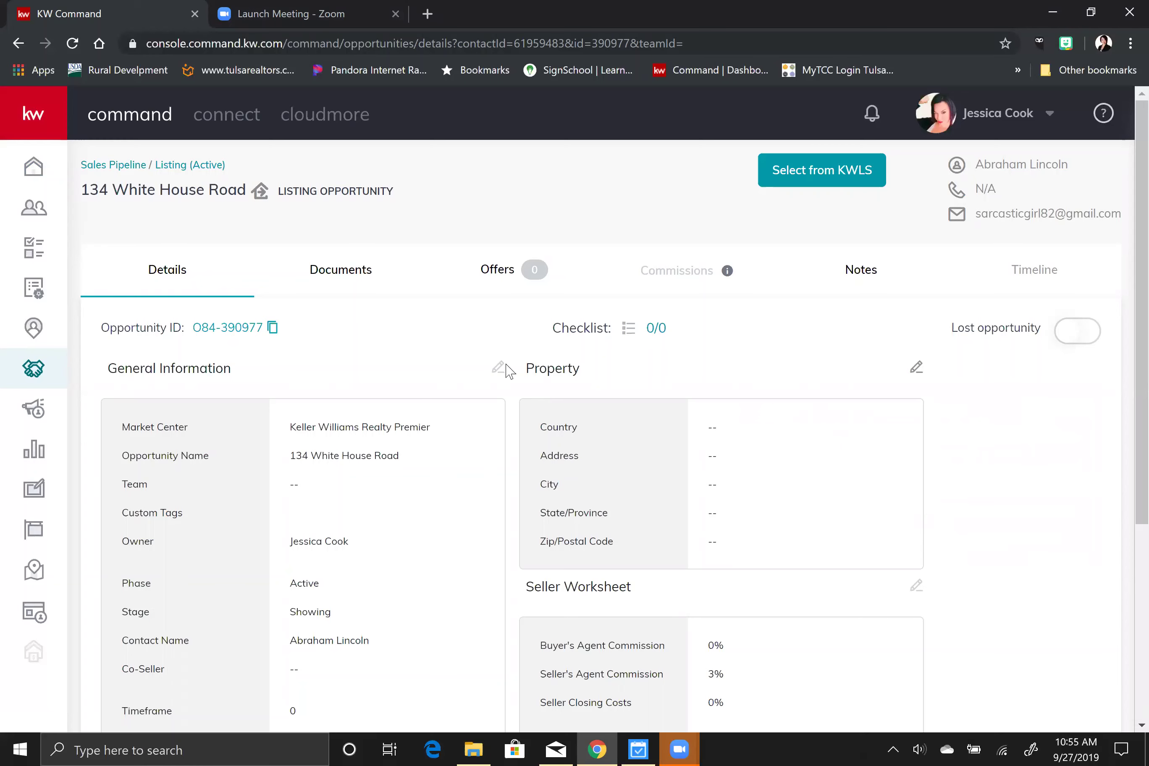
left_click(352, 278)
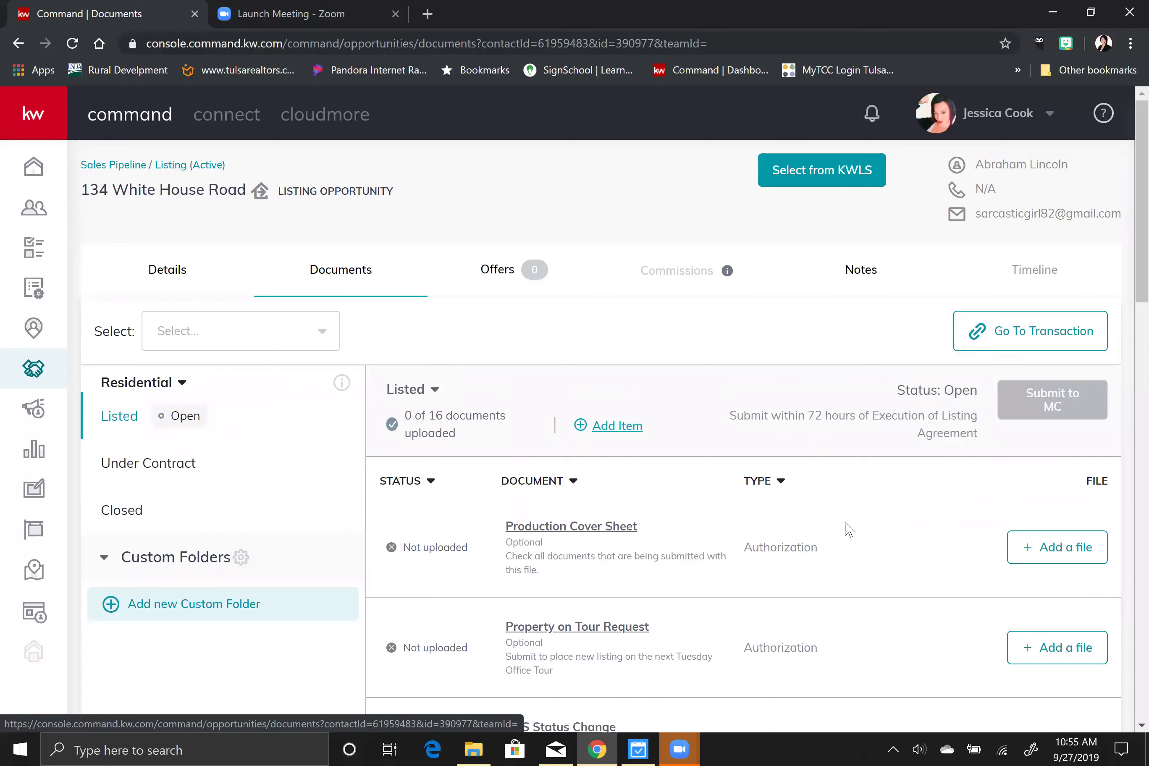
Step: Examine the Listed document checklist for the residential listing, including each document's requirement notes
scroll(744, 511, "down", 3)
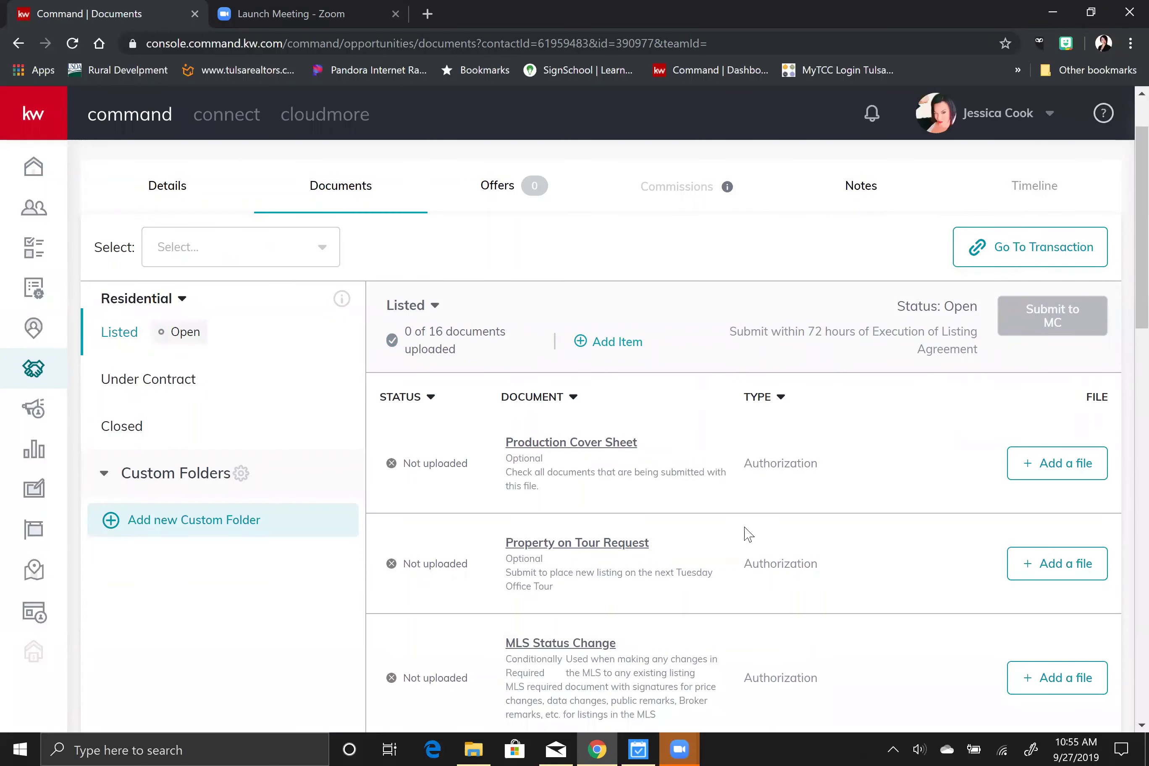
scroll(748, 534, "down", 15)
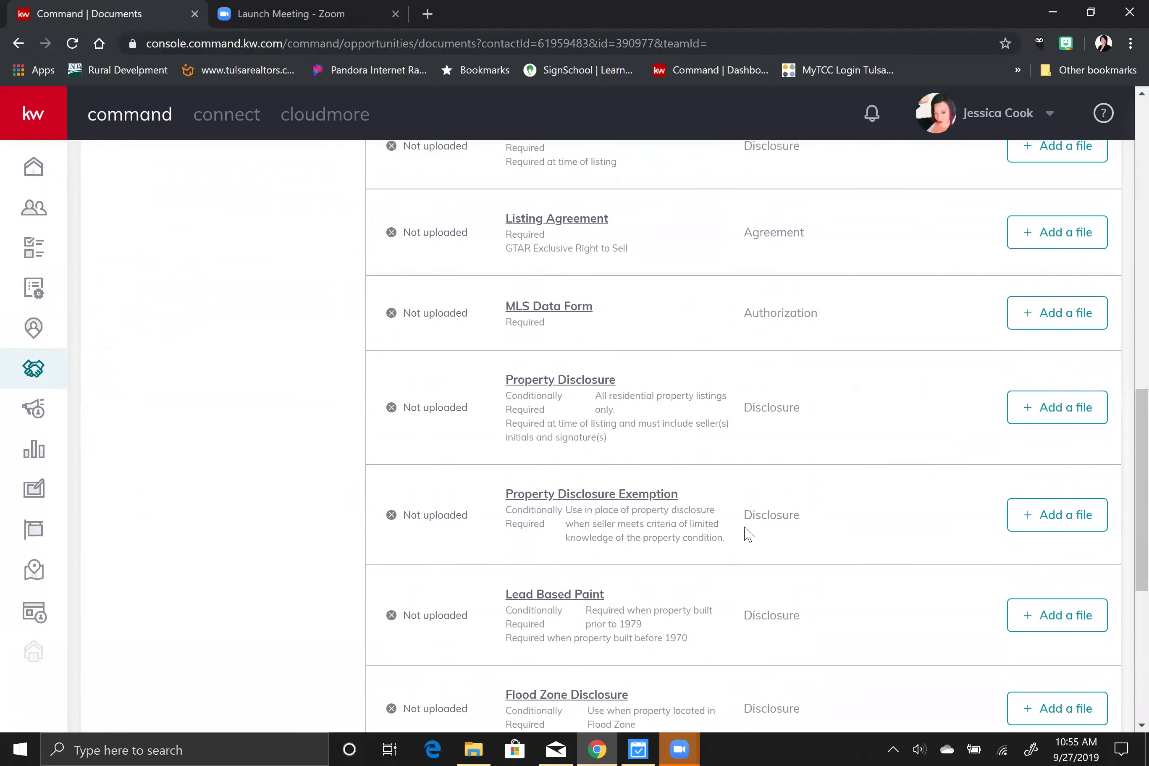
scroll(748, 534, "down", 2)
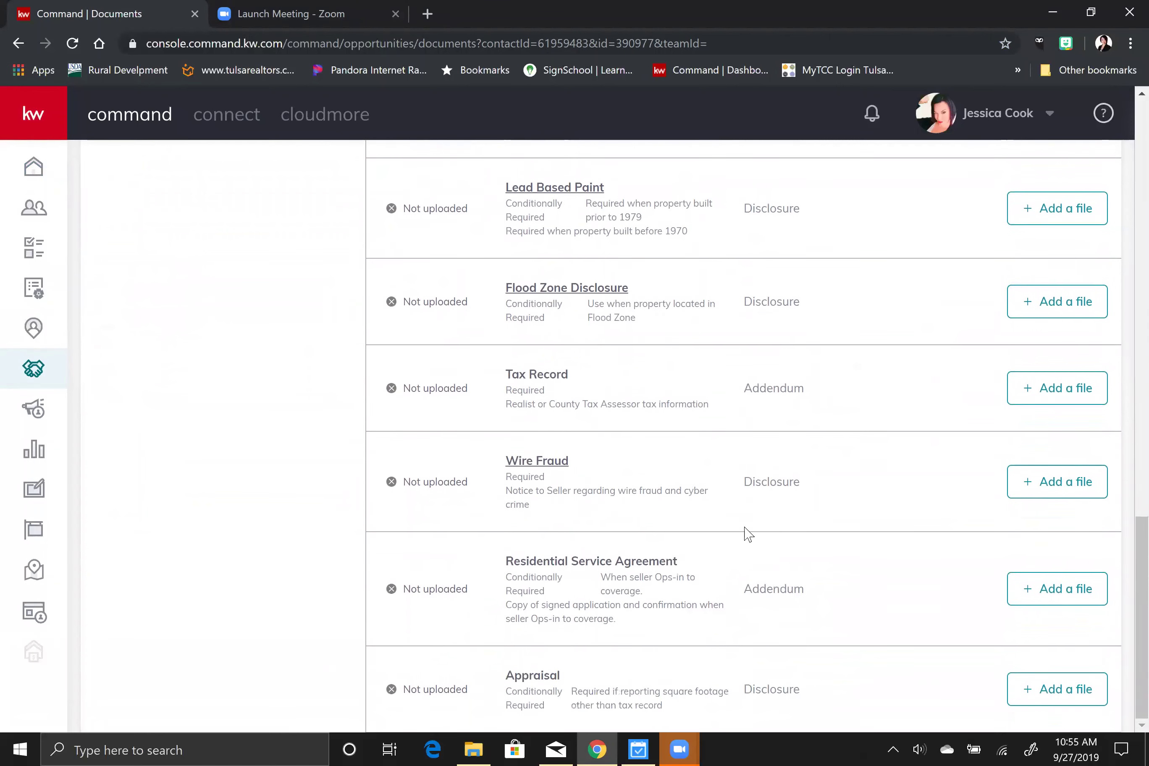
scroll(748, 534, "up", 10)
scroll(747, 533, "up", 10)
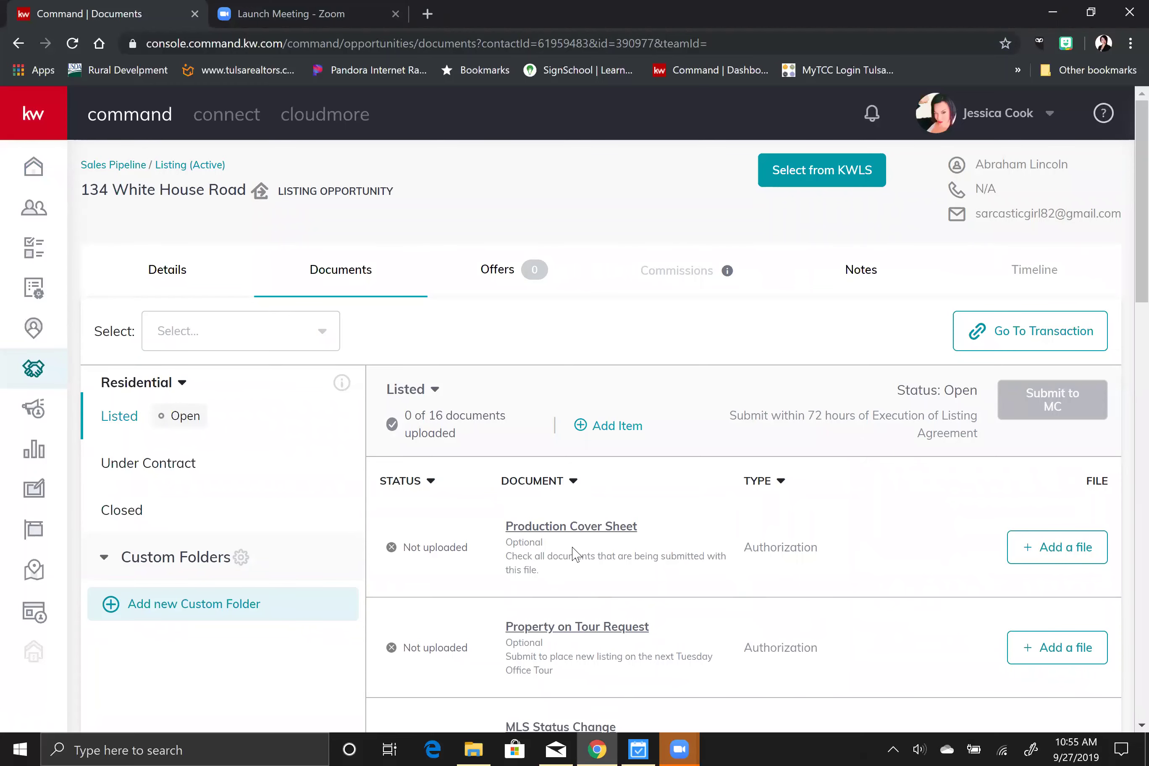
scroll(610, 551, "down", 3)
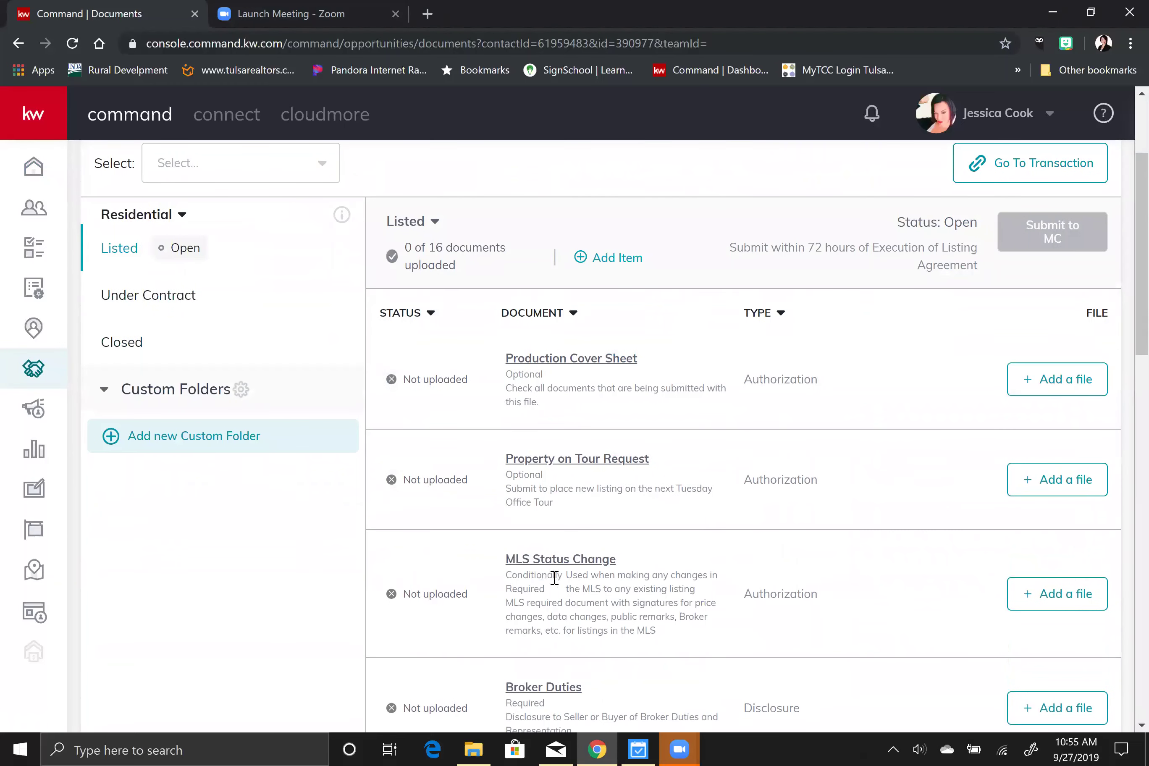
scroll(701, 572, "down", 3)
scroll(703, 571, "down", 2)
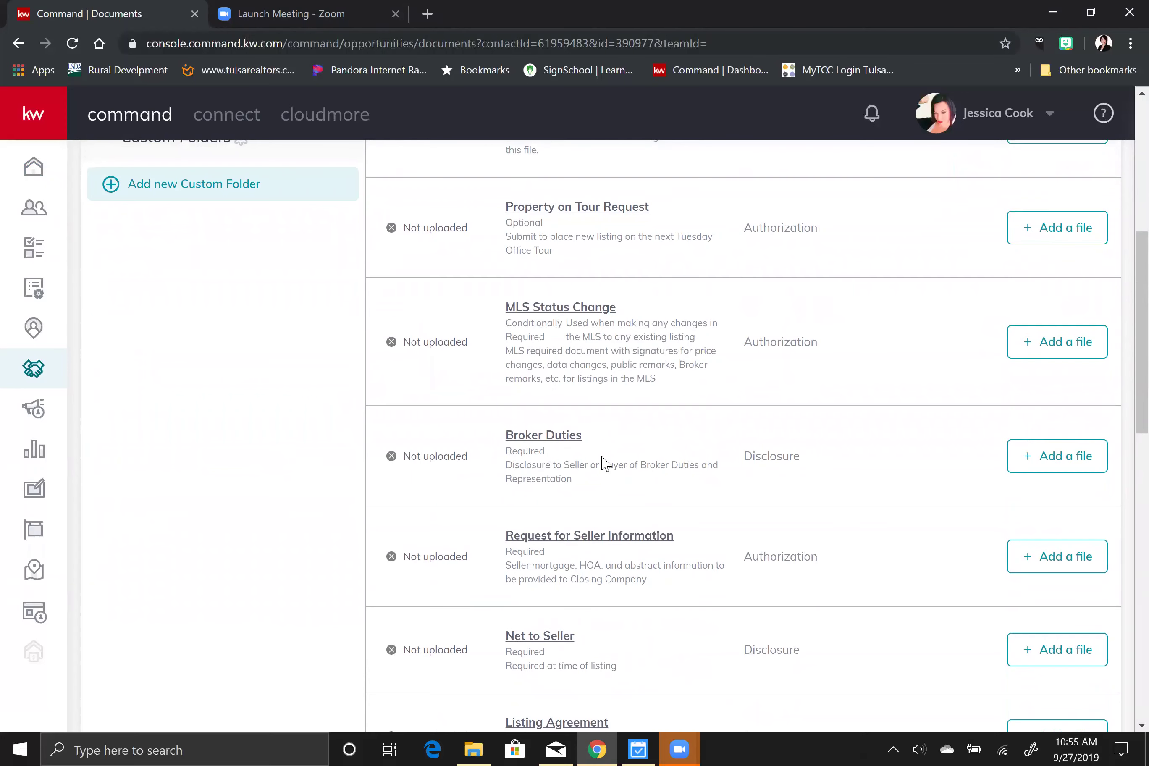
scroll(605, 464, "up", 2)
scroll(603, 458, "down", 2)
scroll(598, 335, "up", 4)
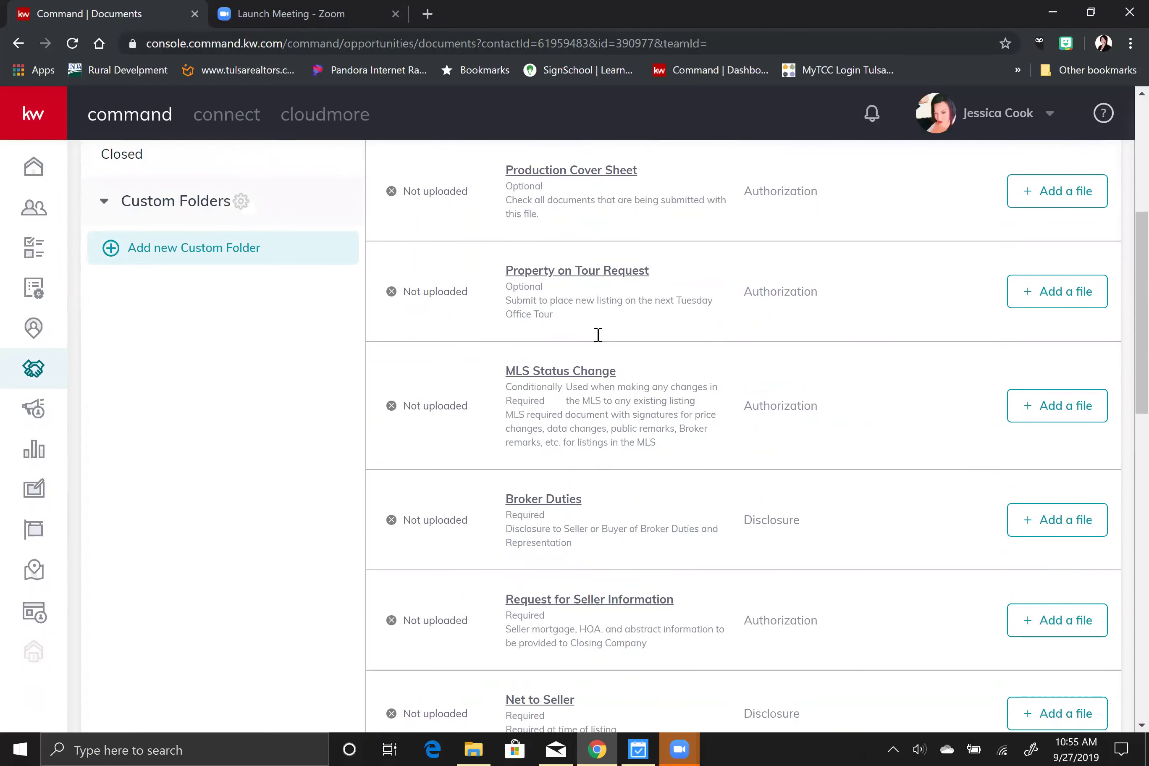
Step: View the Broker Duties example form and close its preview
scroll(600, 341, "down", 6)
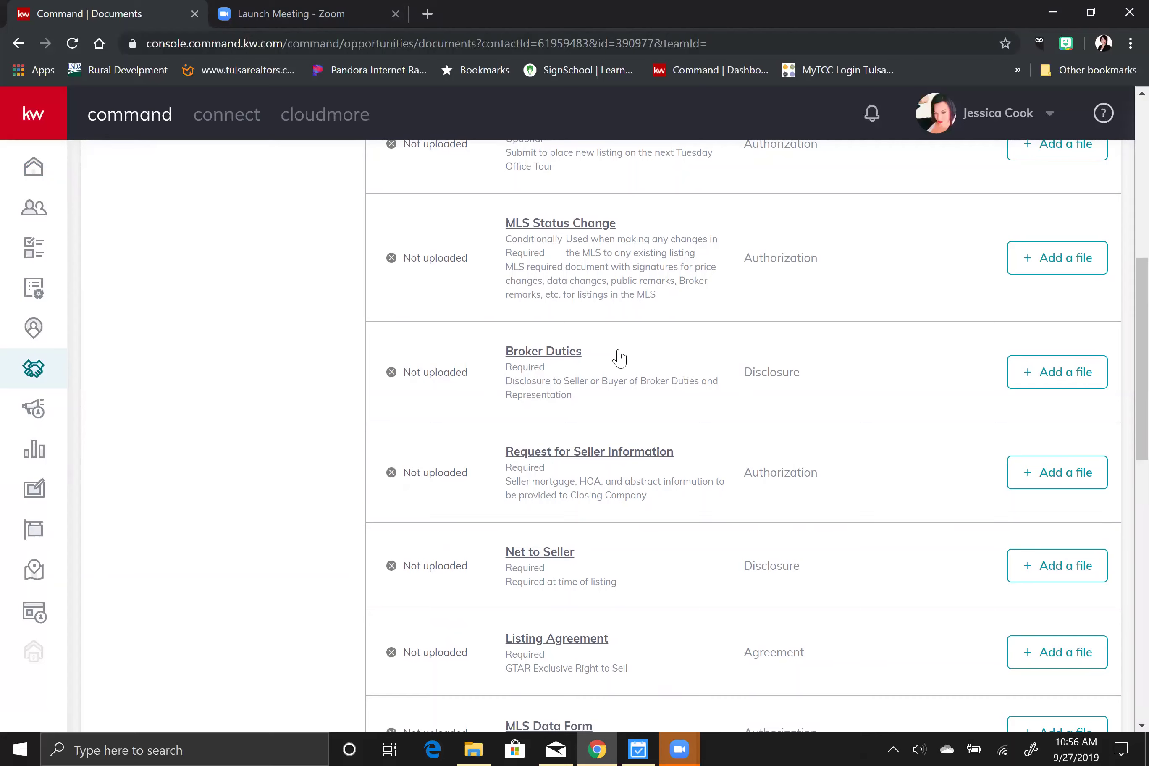
left_click(563, 352)
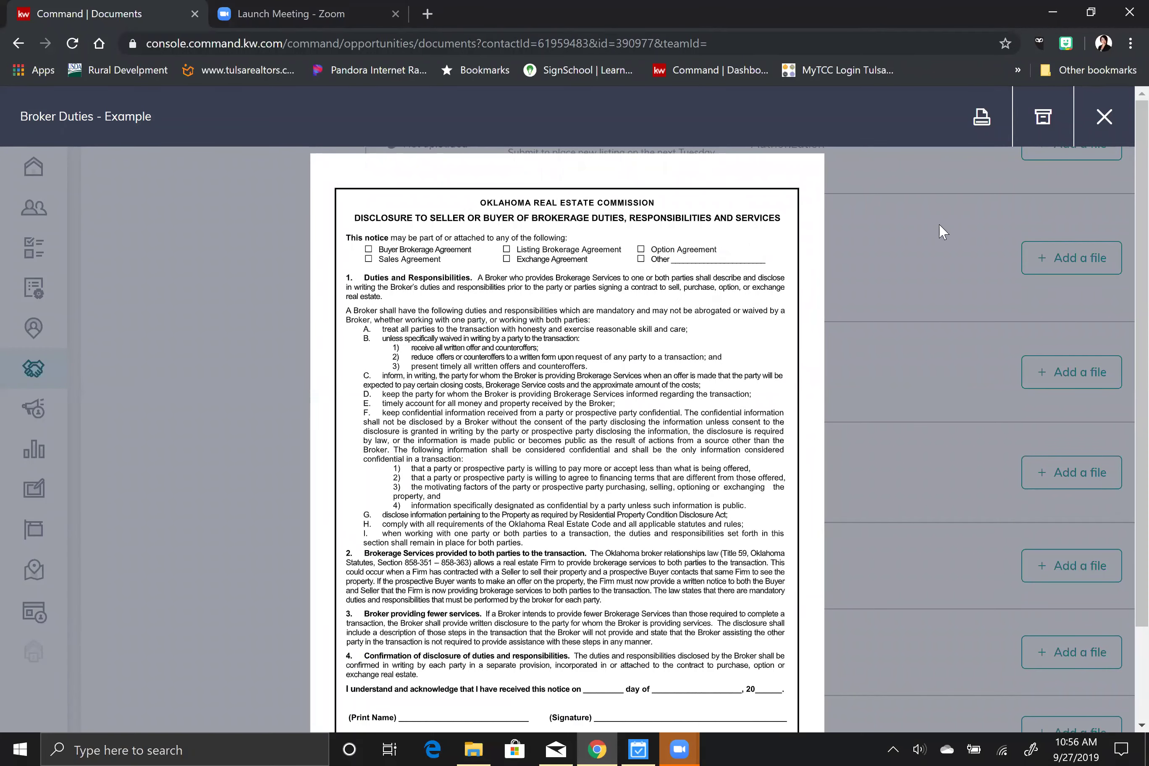
left_click(1102, 119)
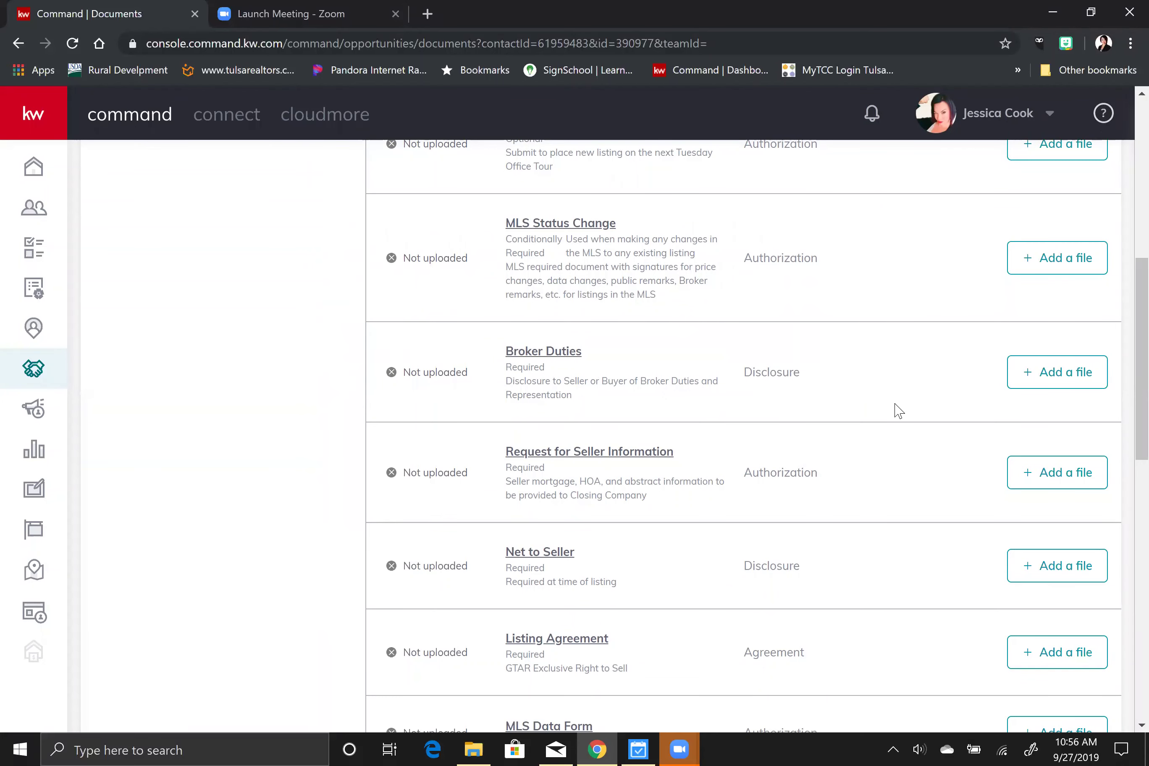
Step: Examine the manual file upload option for the Production Cover Sheet and leave it without assigning a document
scroll(898, 411, "up", 8)
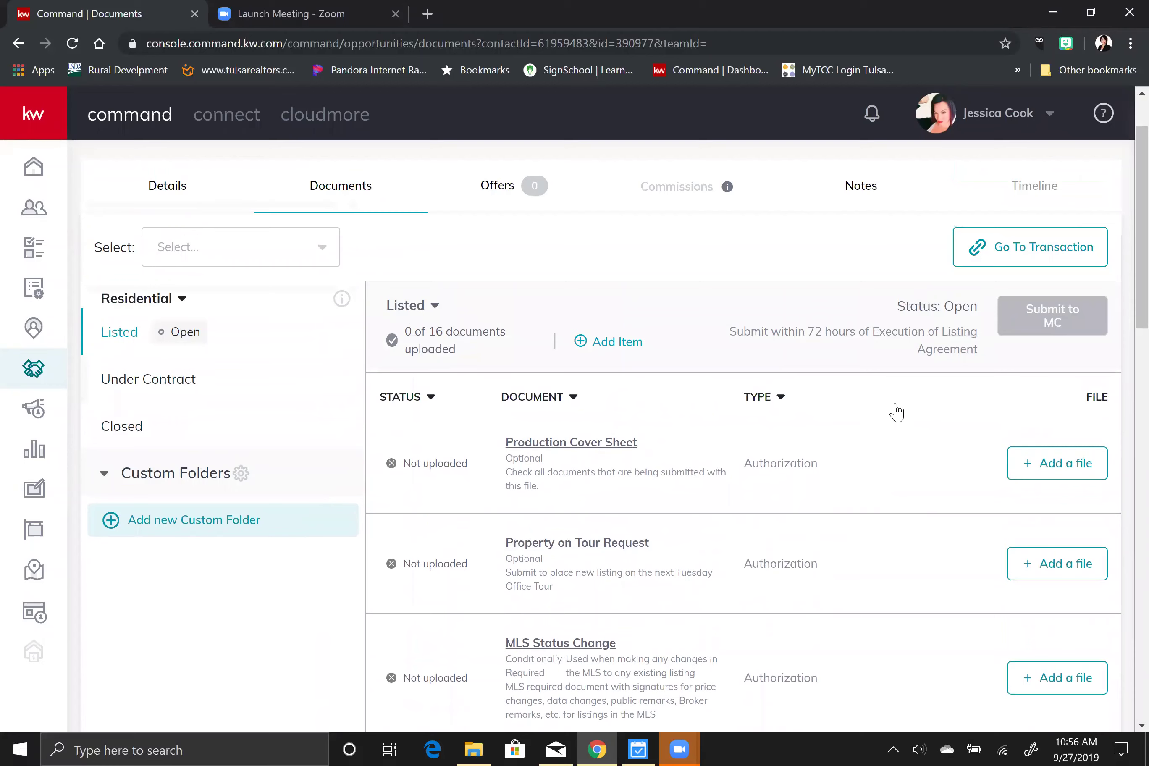
scroll(896, 412, "up", 2)
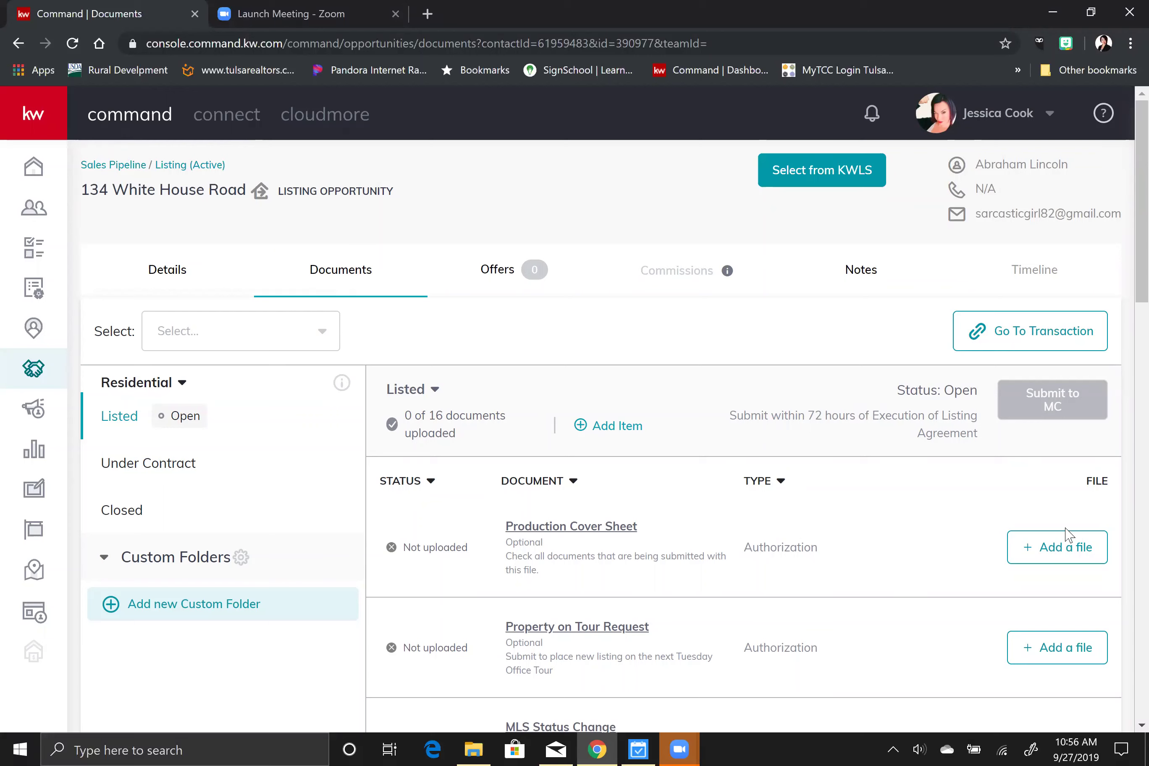
left_click(1066, 552)
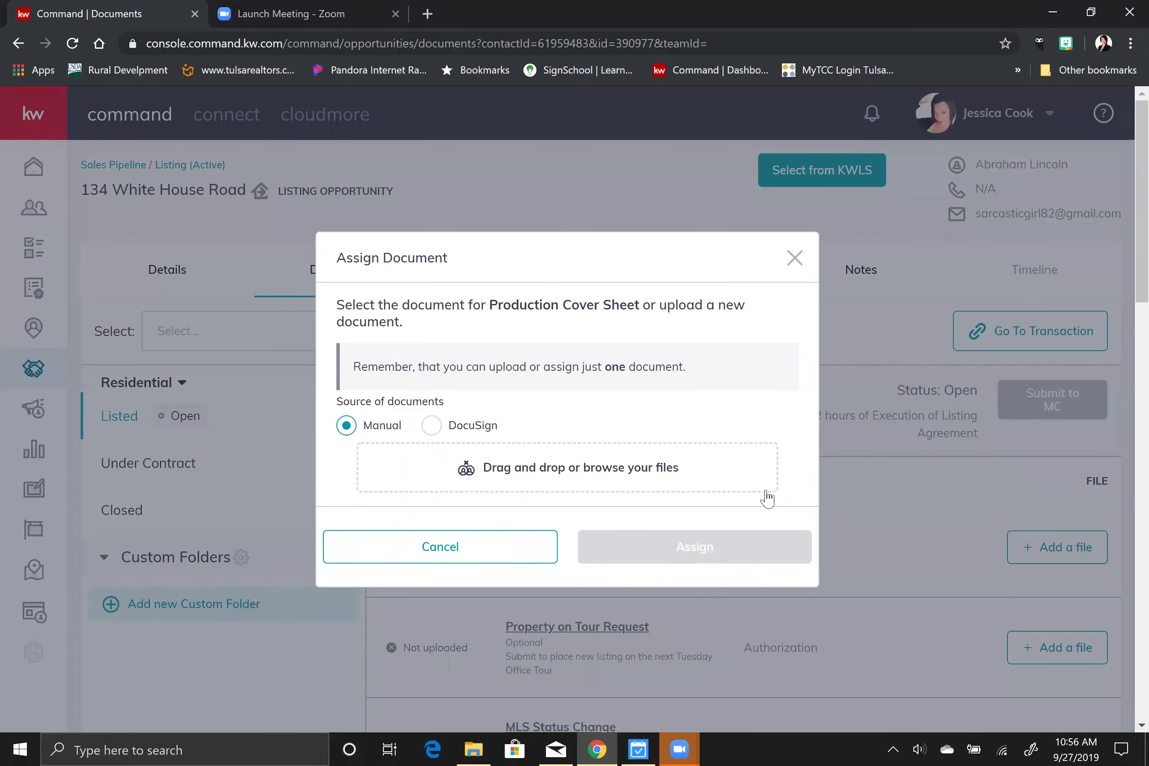
left_click(610, 473)
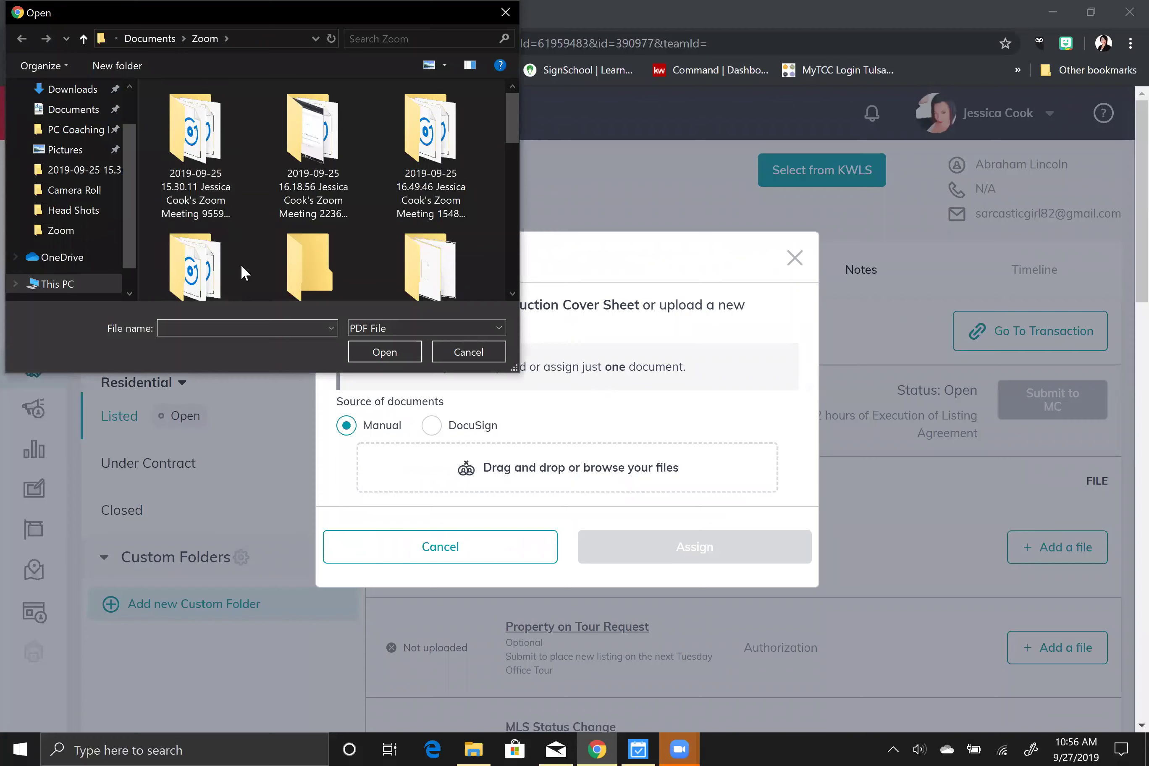
left_click(458, 352)
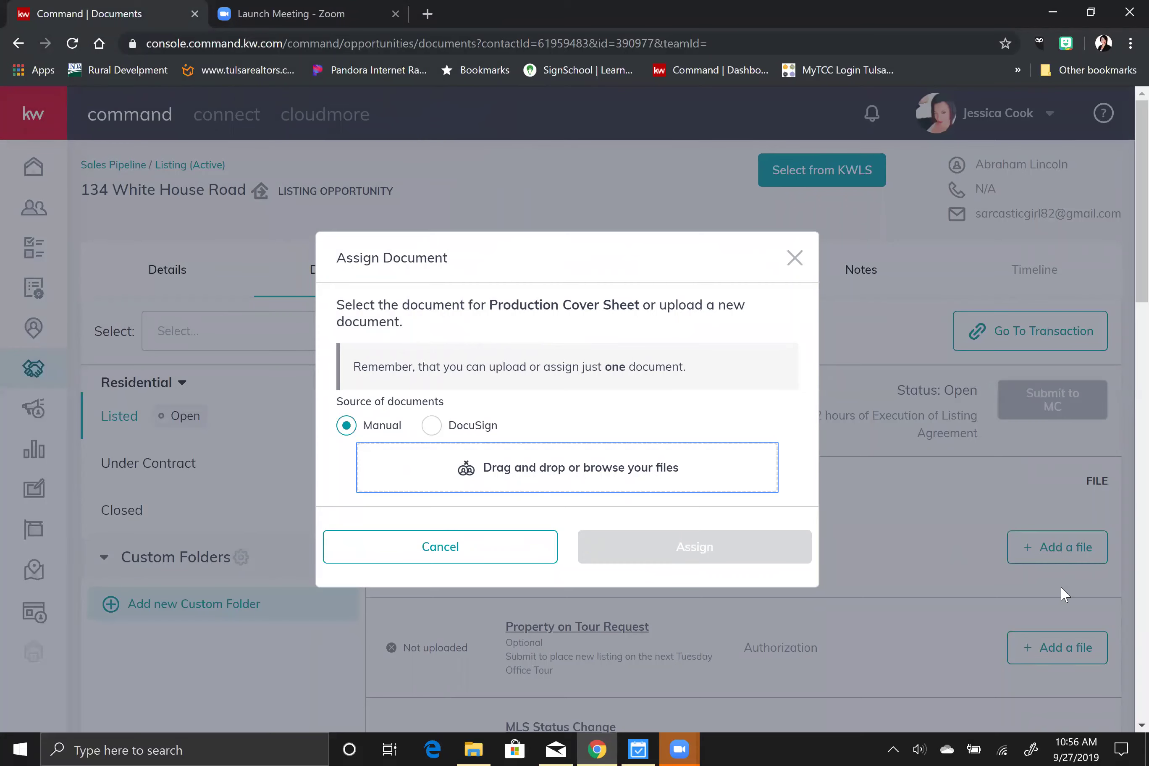
left_click(792, 257)
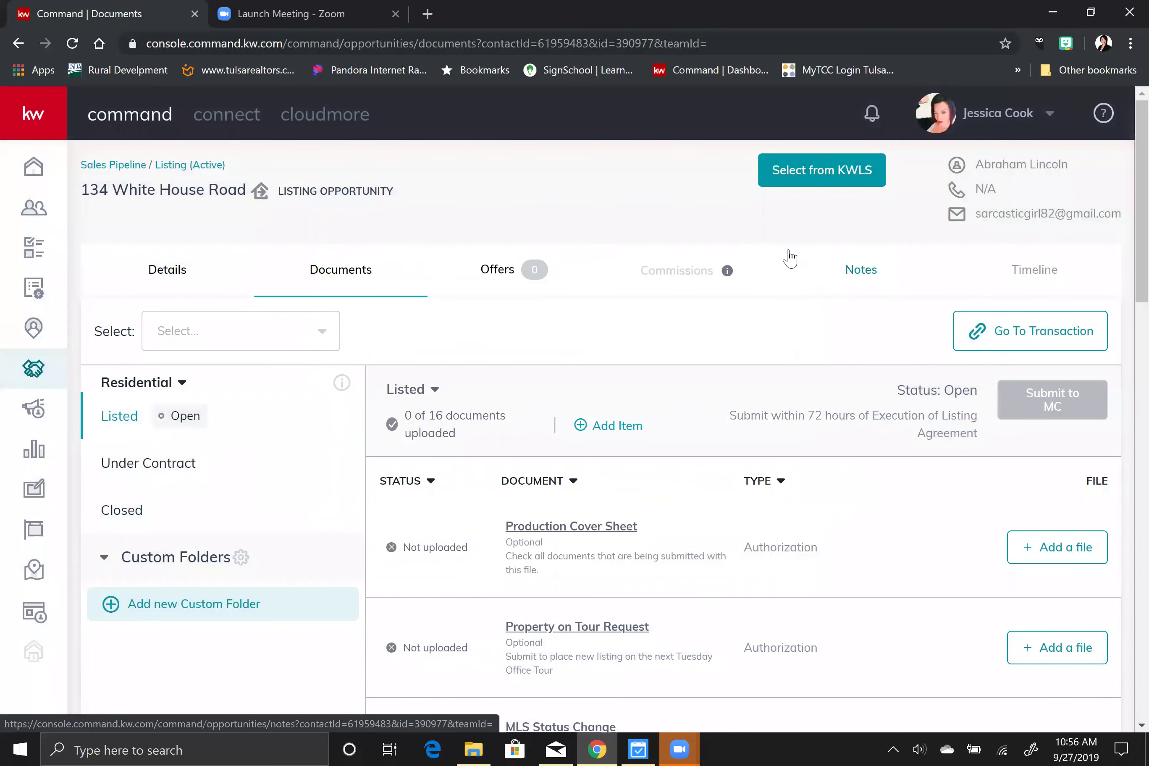
mouse_move(728, 271)
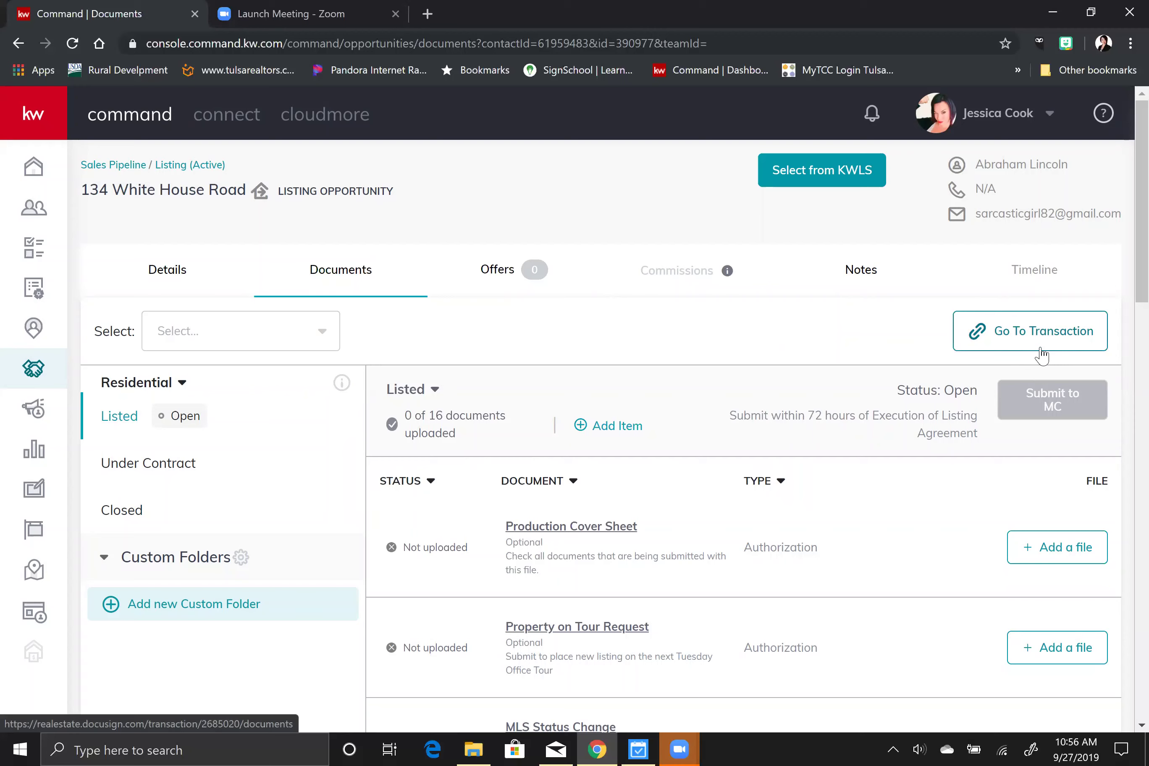
left_click(1049, 113)
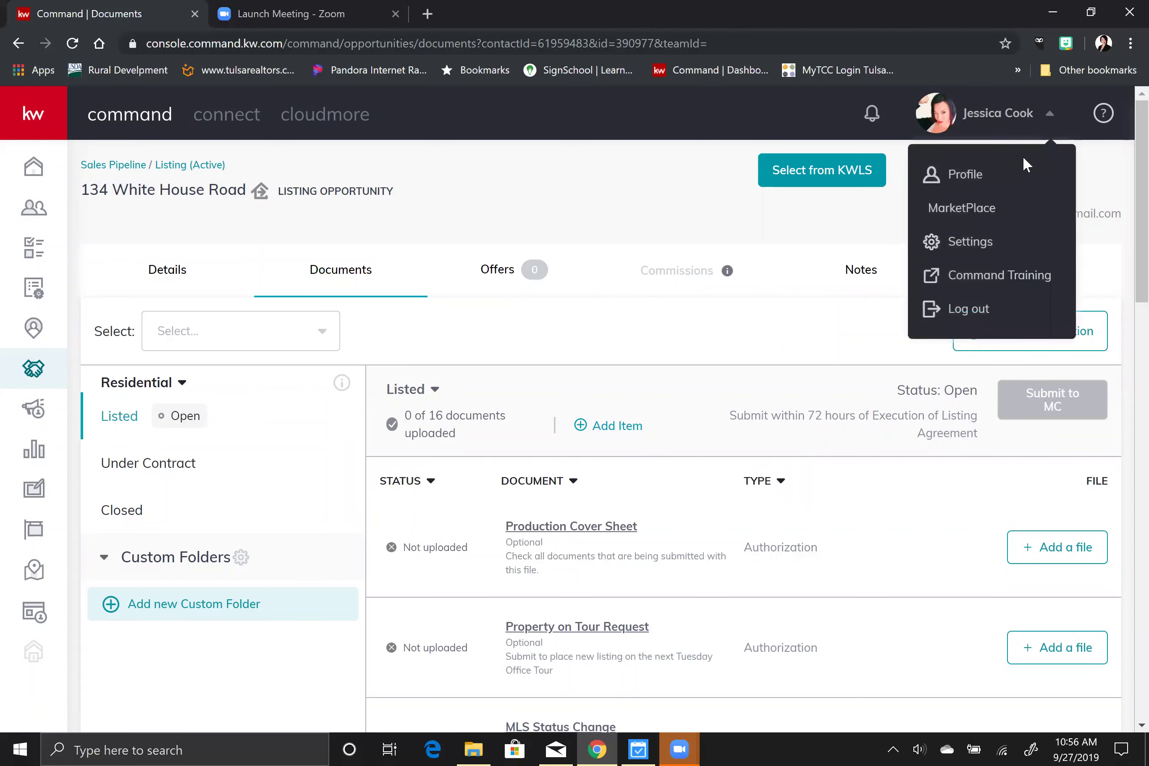
left_click(1051, 114)
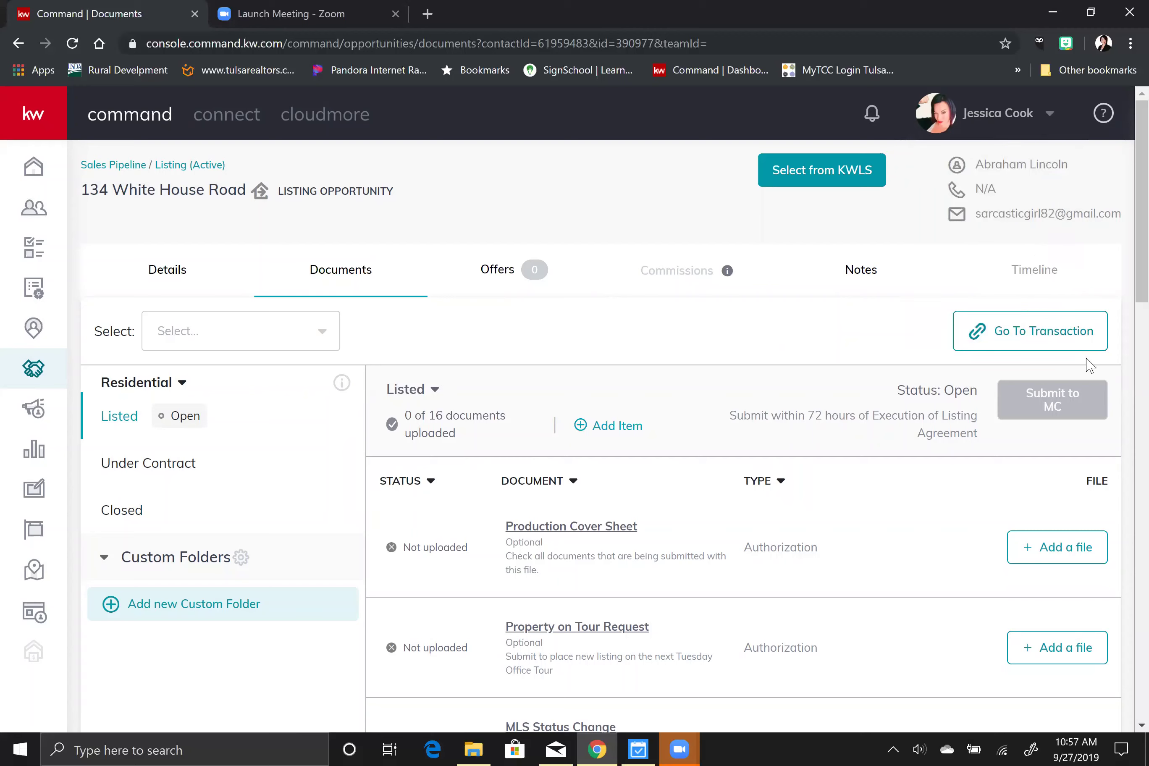
Step: Open the listing's linked transaction in DocuSign Rooms and review the room's details
left_click(1010, 337)
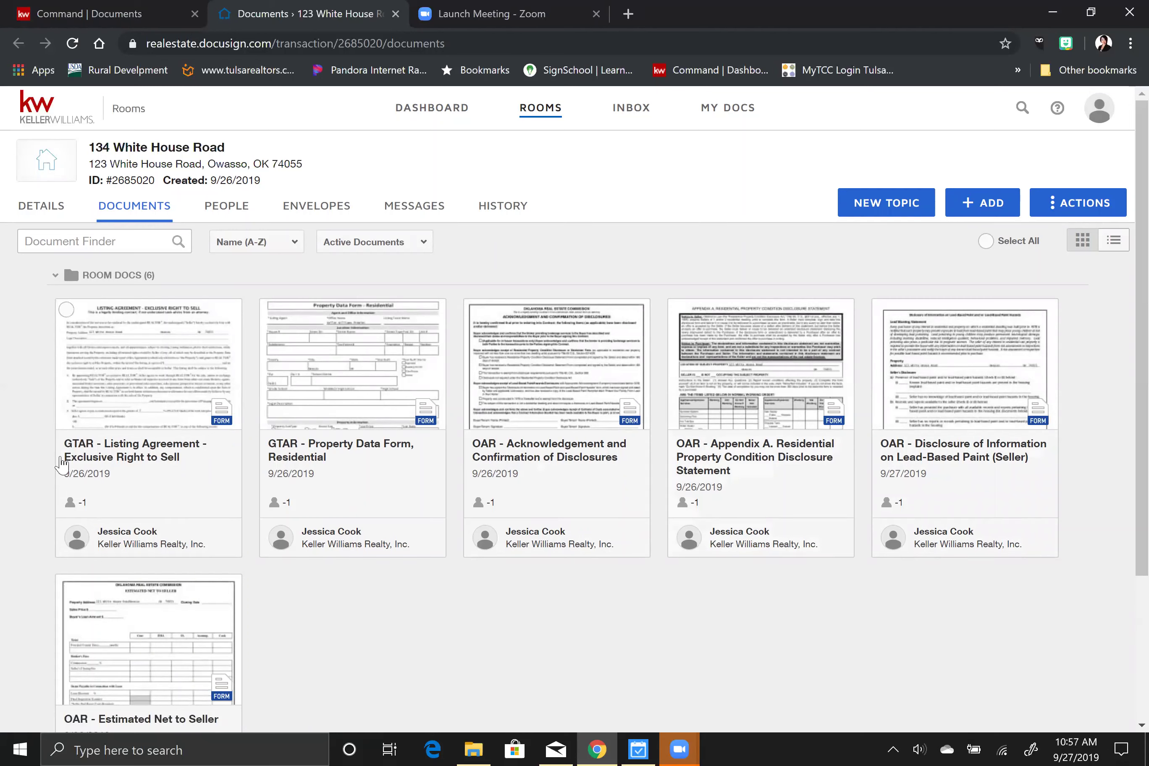
left_click(31, 213)
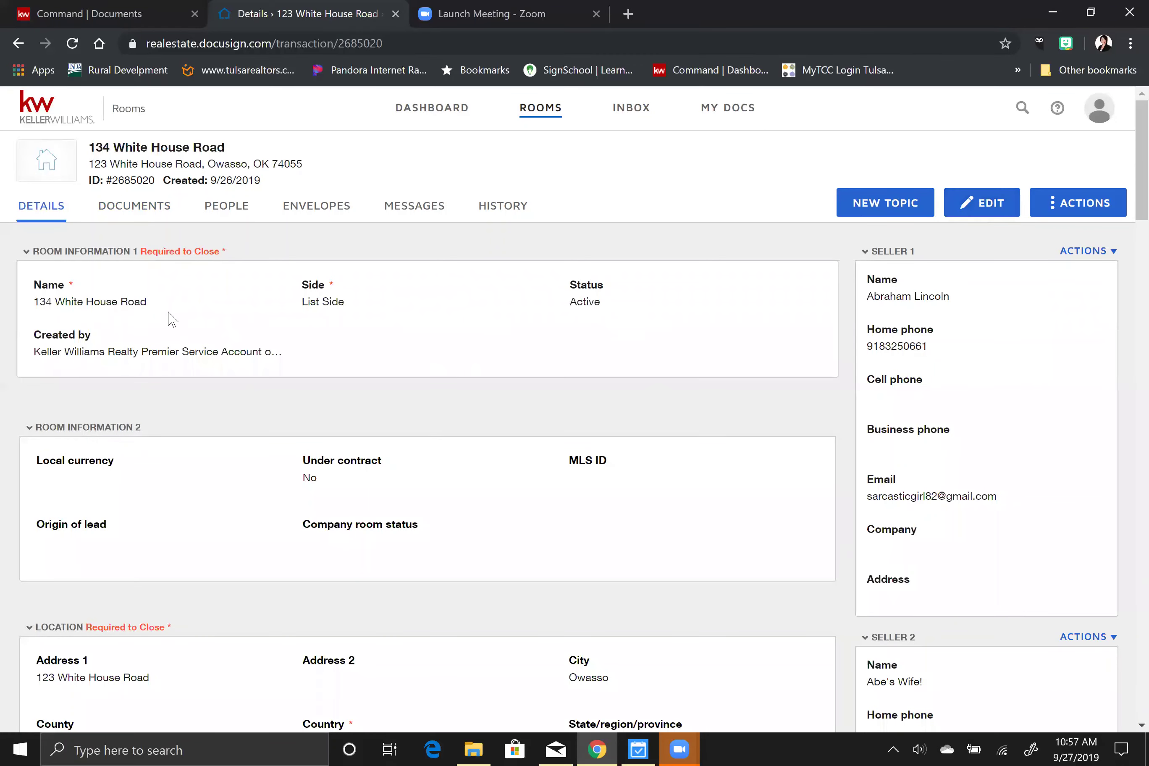
scroll(603, 429, "down", 10)
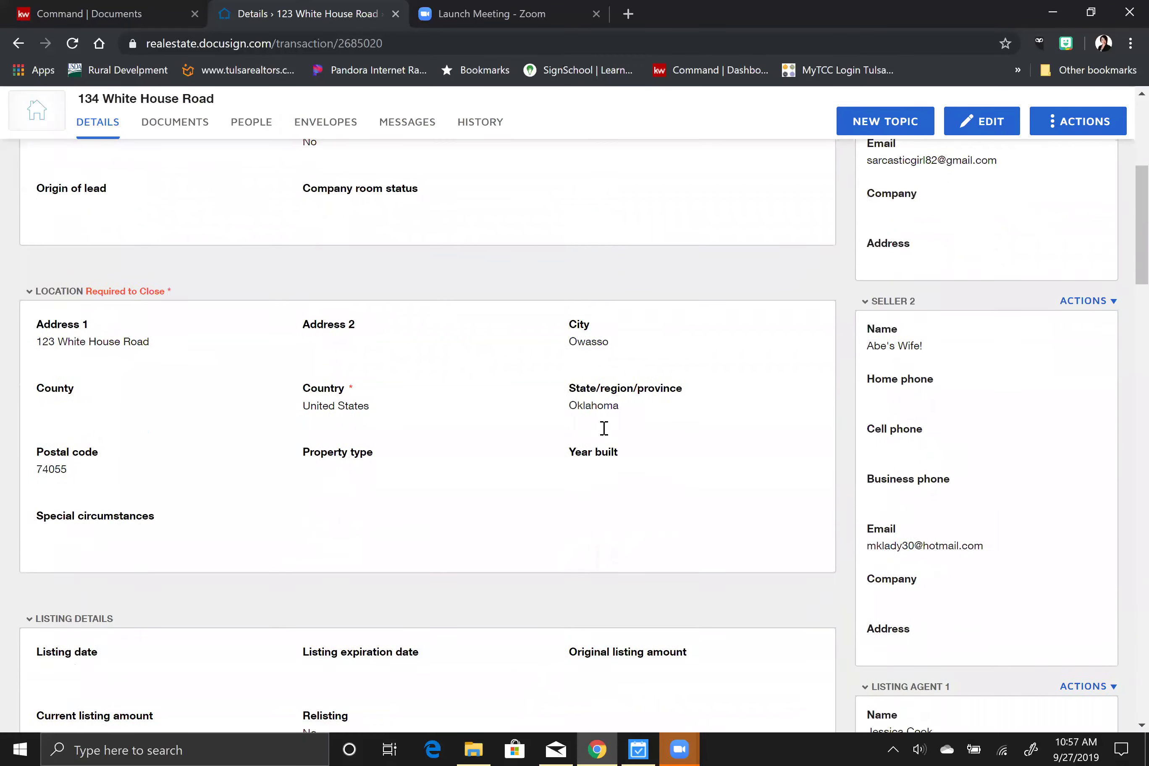
scroll(606, 436, "down", 12)
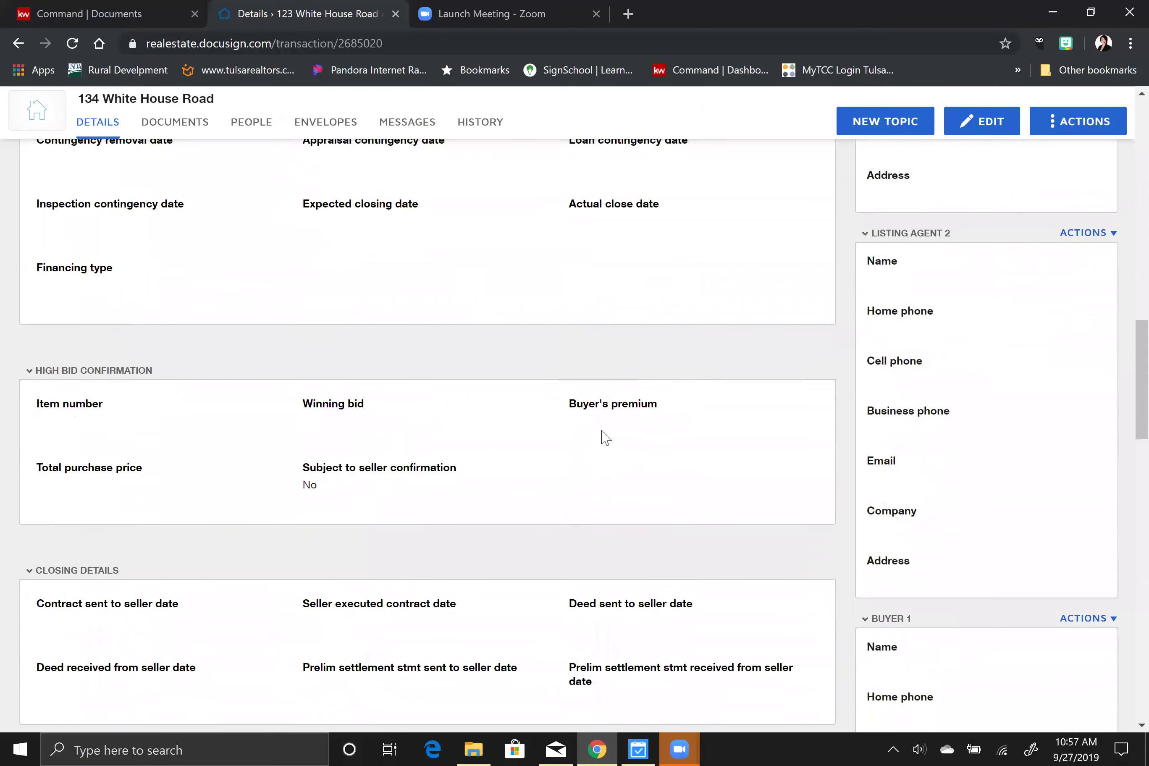
scroll(605, 437, "up", 5)
scroll(605, 438, "up", 3)
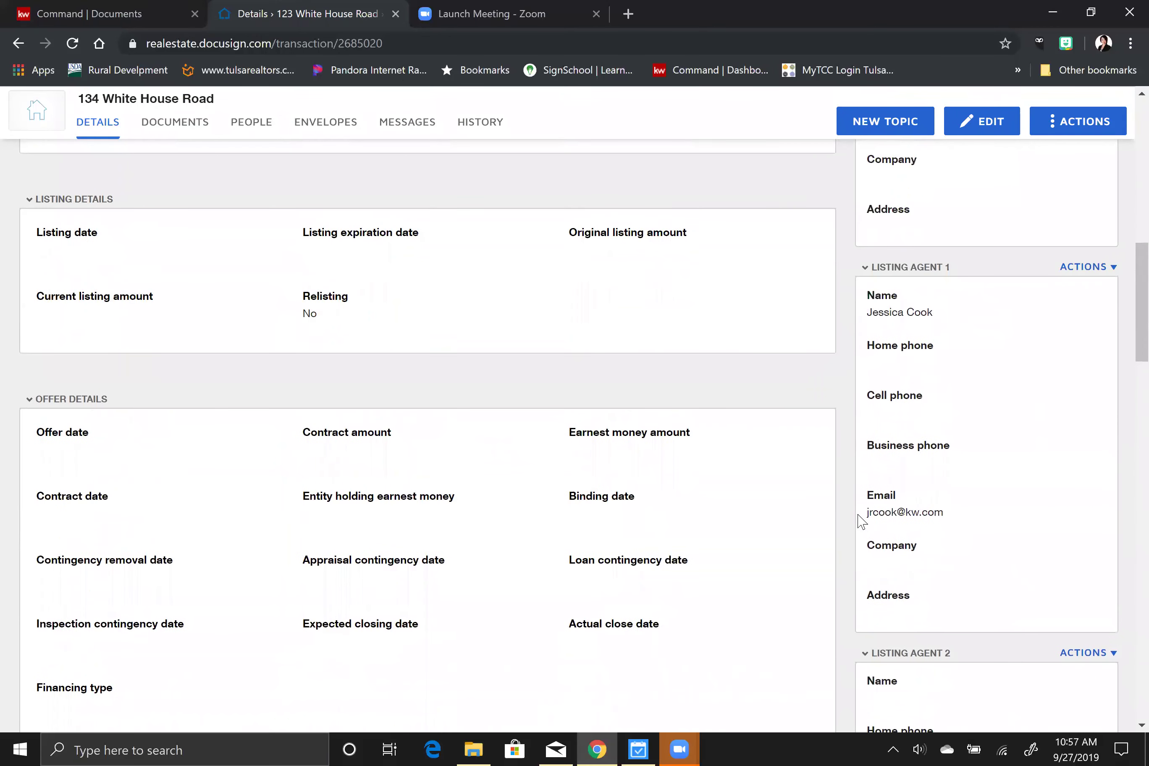
scroll(860, 521, "up", 12)
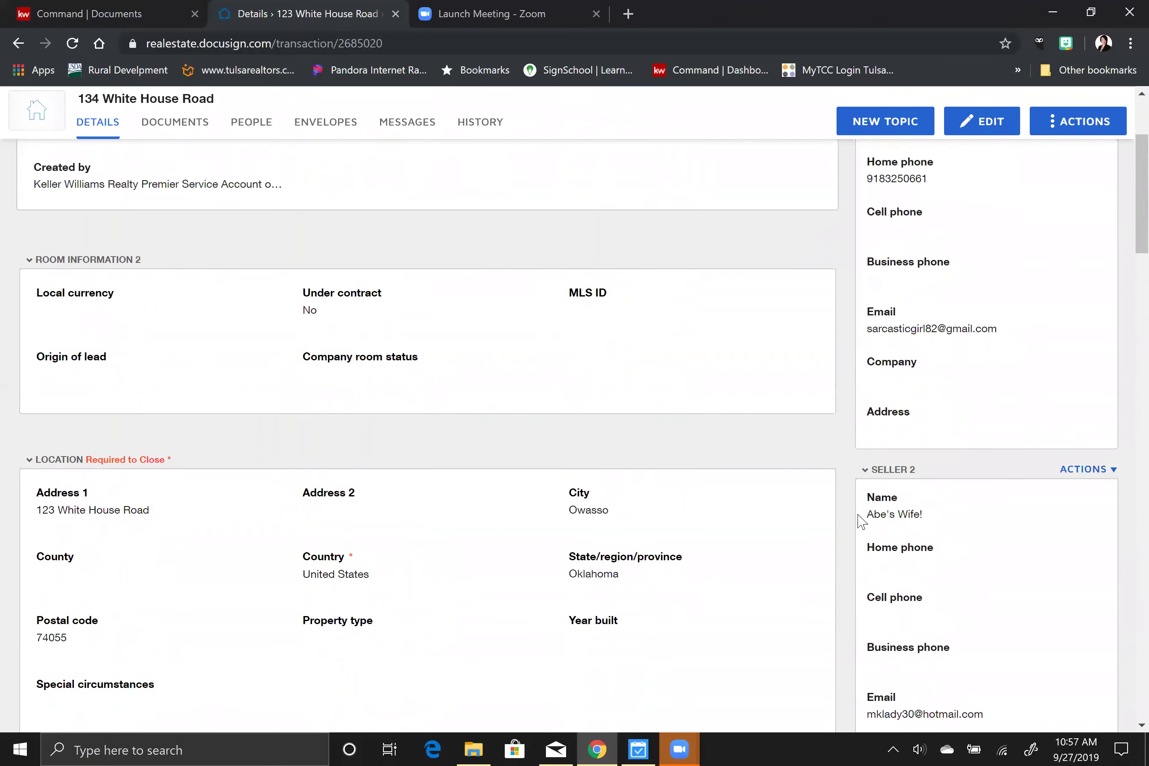
scroll(860, 522, "up", 4)
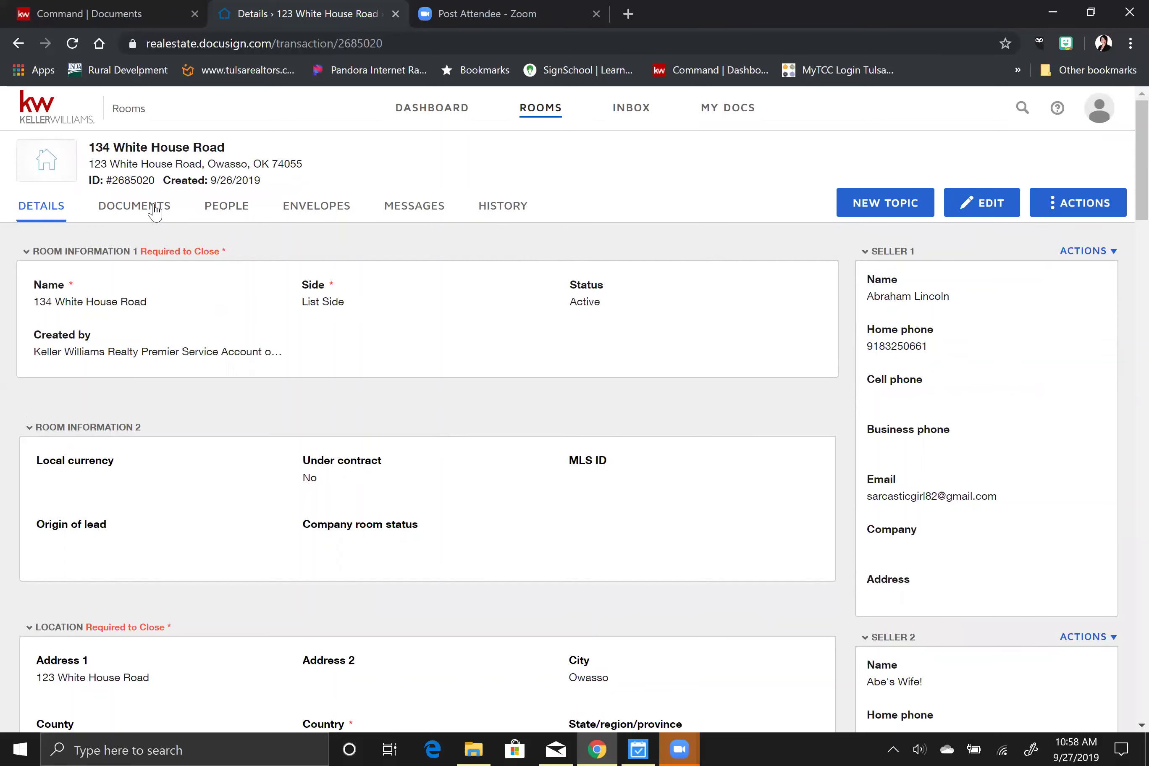
Step: Add the "GTAR - Acknowledgement and Confirmation of Disclosures" form to the room's documents from the Greater Tulsa Association of Realtors DocuSign forms library
left_click(134, 212)
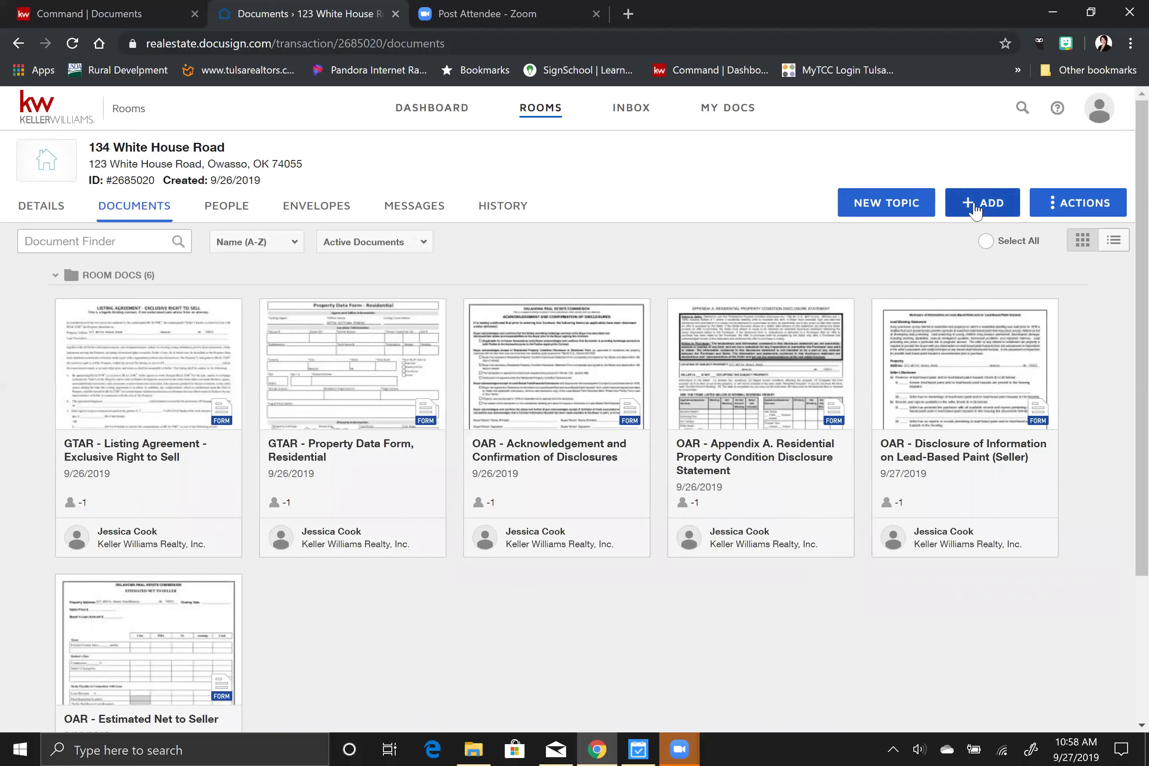
left_click(974, 210)
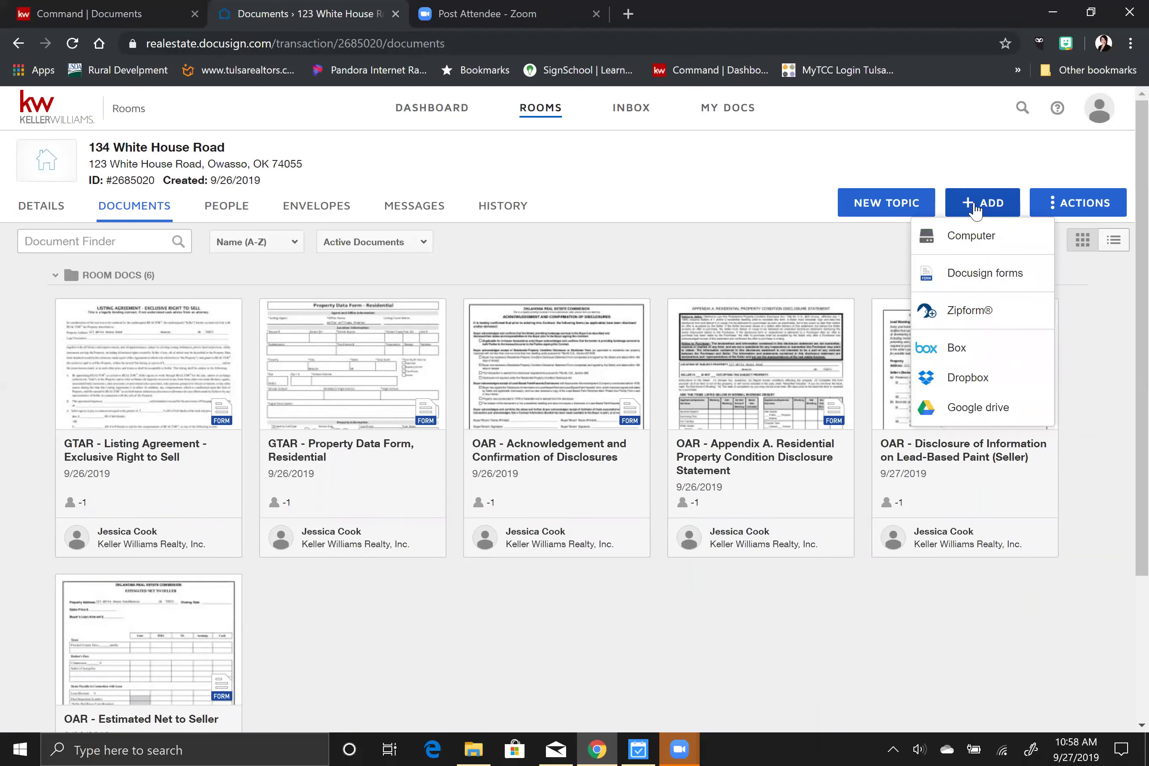
left_click(964, 275)
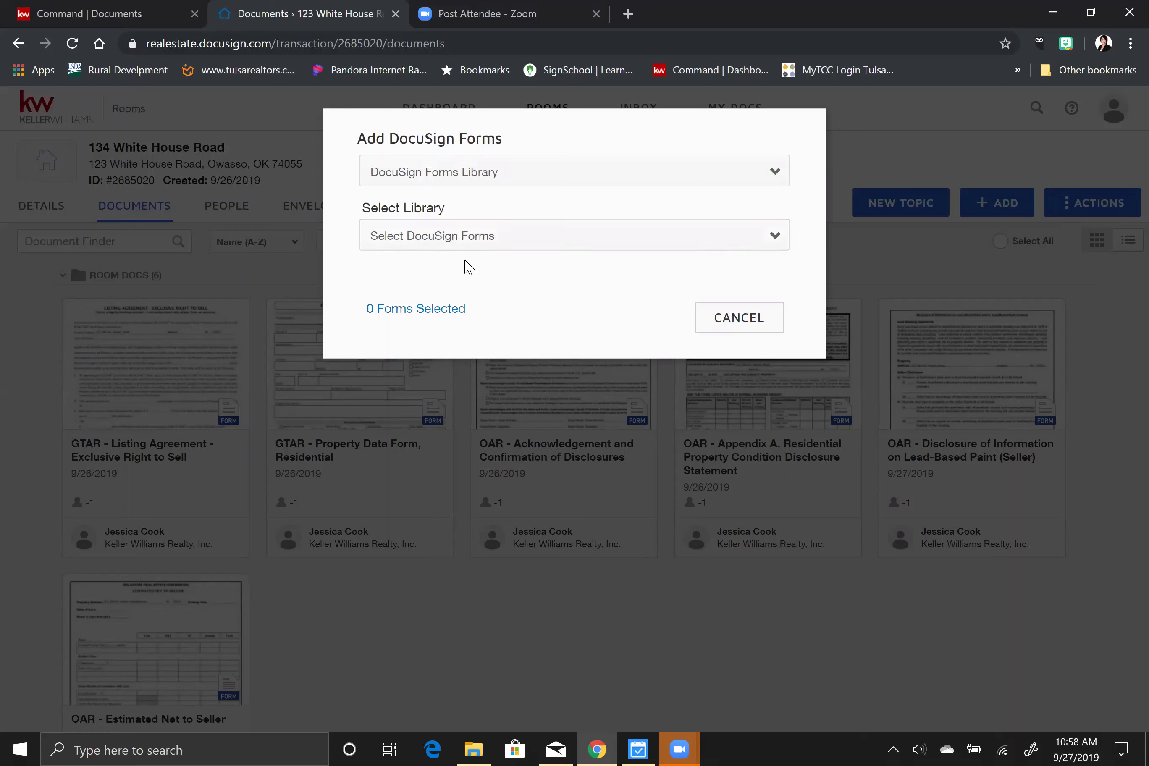
left_click(516, 173)
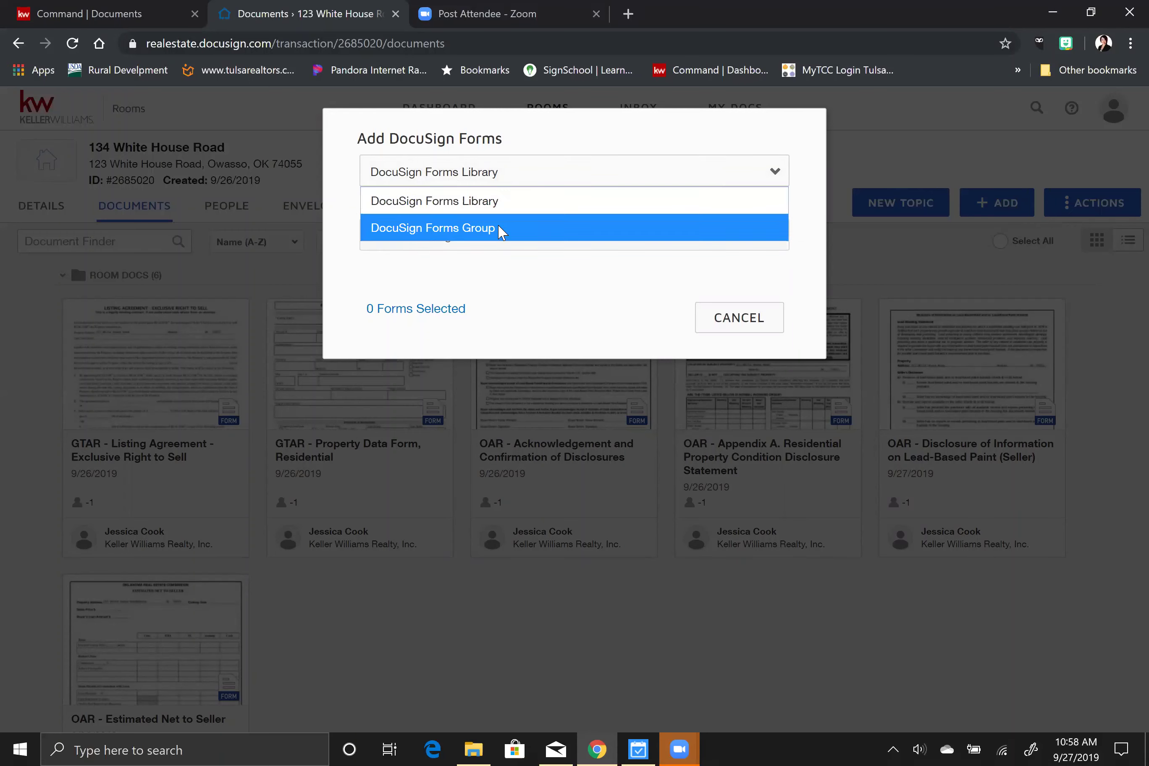
left_click(487, 200)
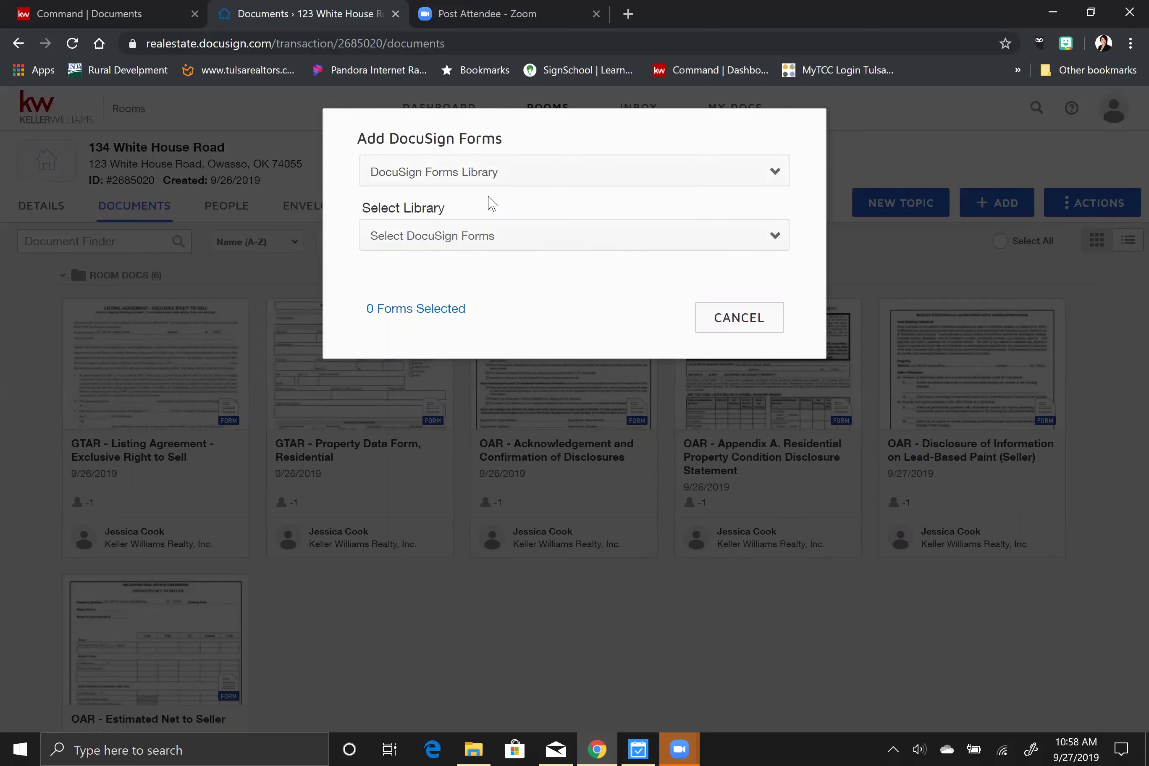
left_click(490, 240)
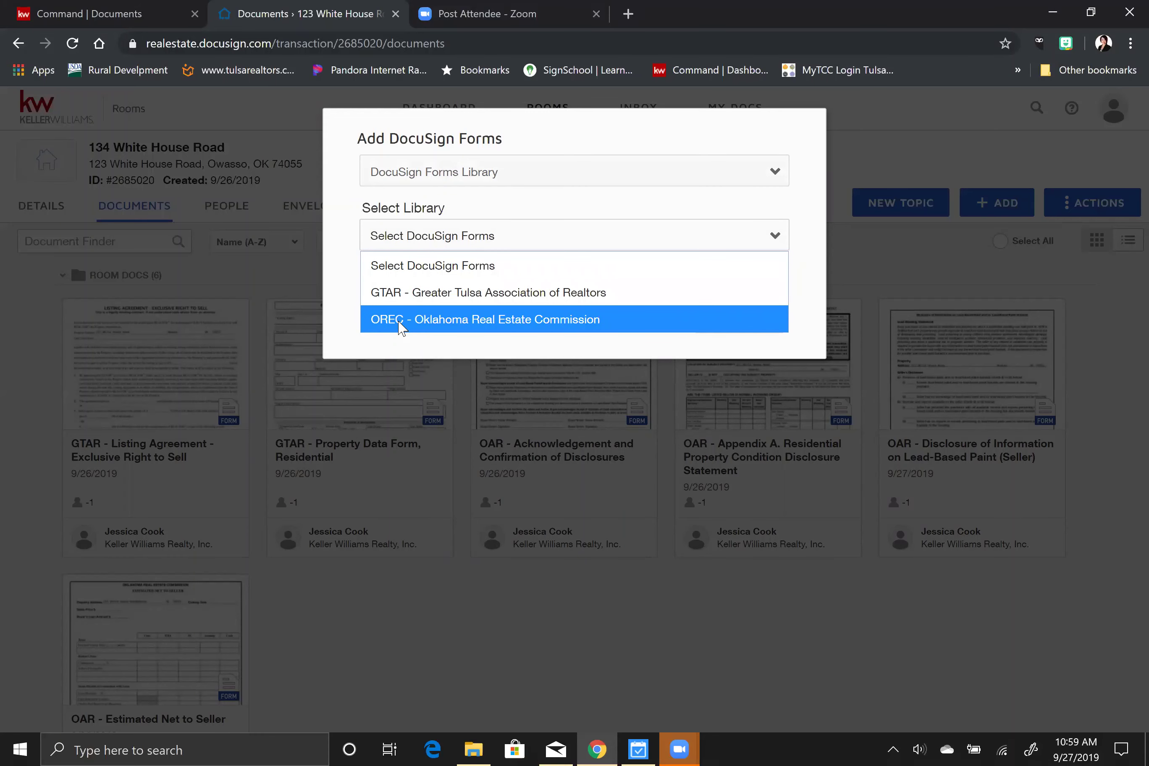
left_click(437, 299)
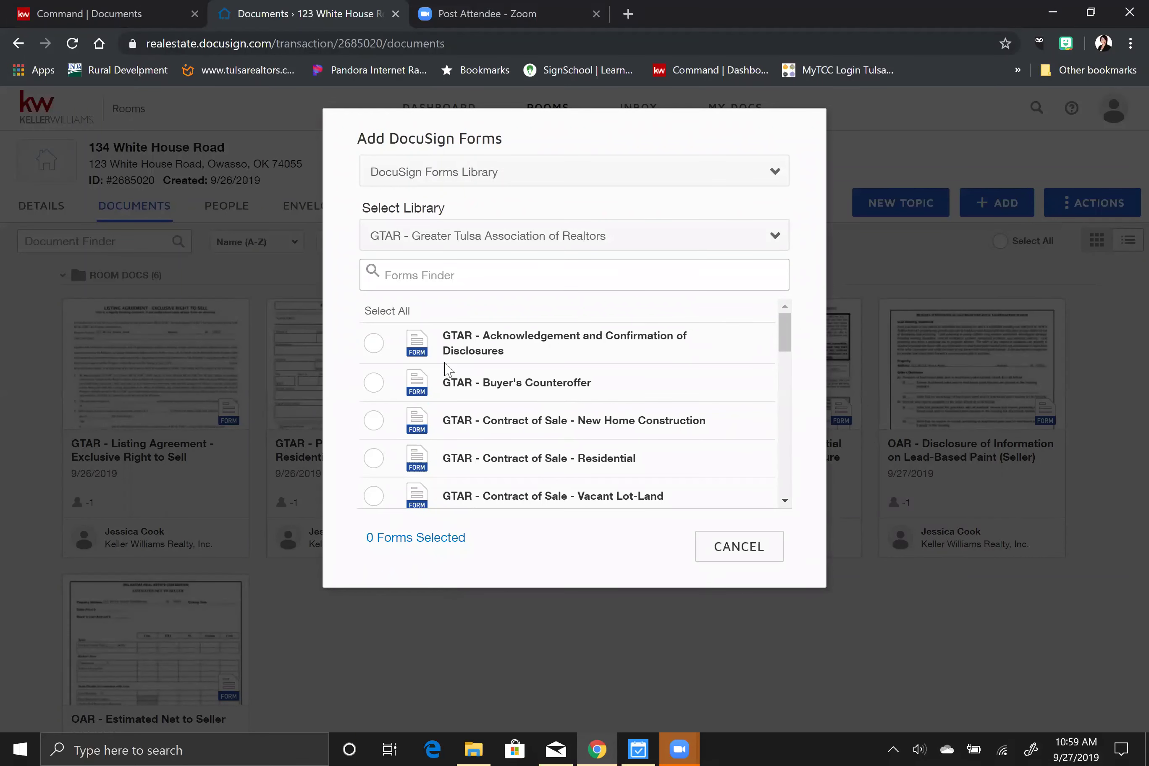
left_click(374, 345)
left_click(622, 552)
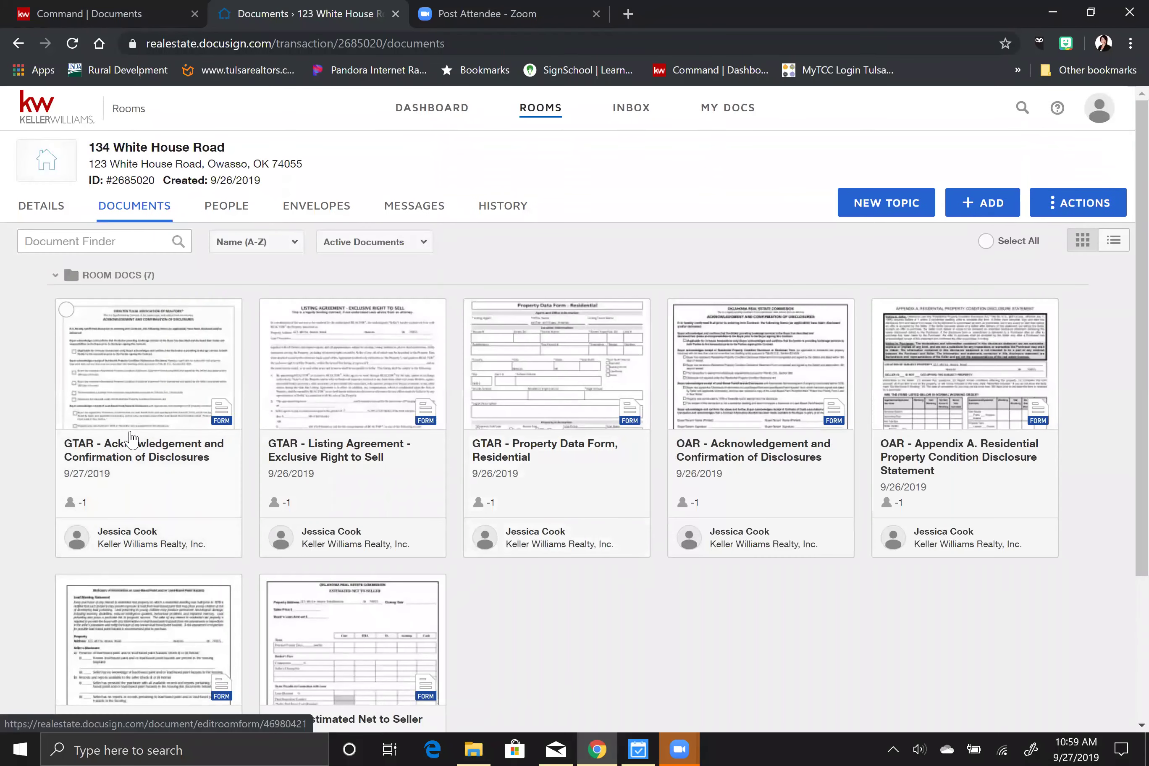
Step: Browse the forms in the Listing Documents Packet DocuSign forms group and leave the selection without adding any form
left_click(1007, 210)
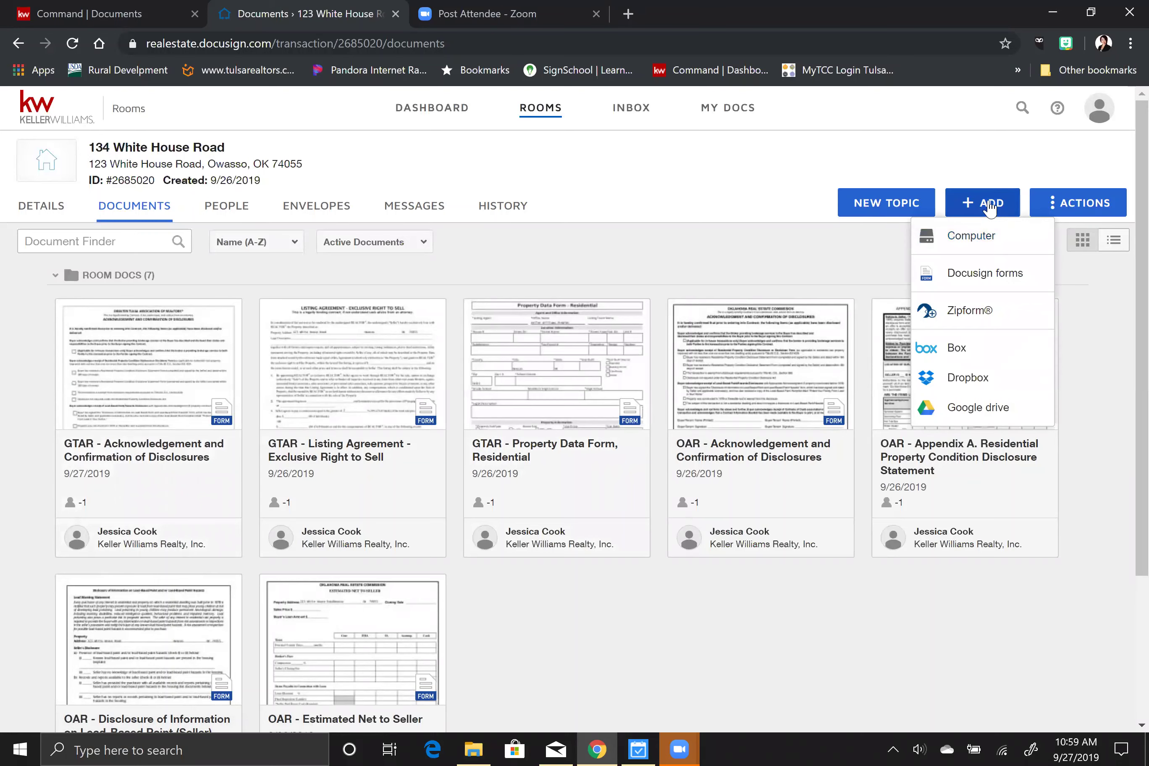
left_click(976, 274)
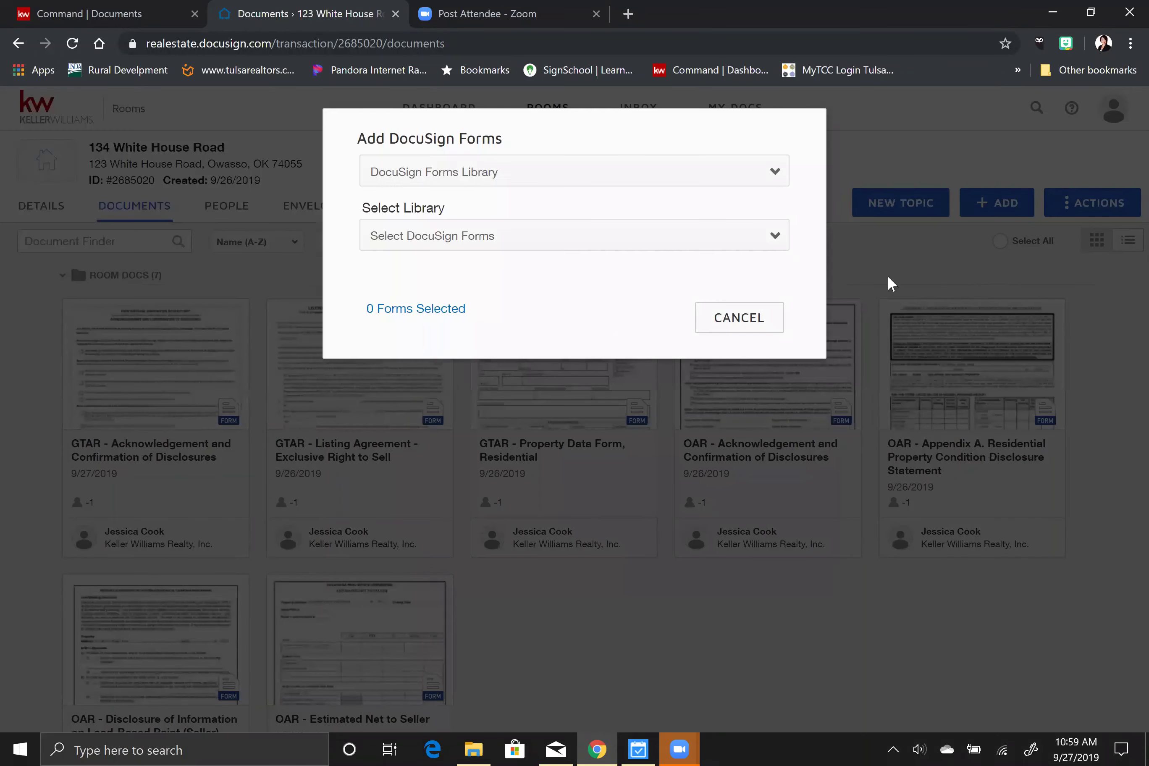
left_click(520, 181)
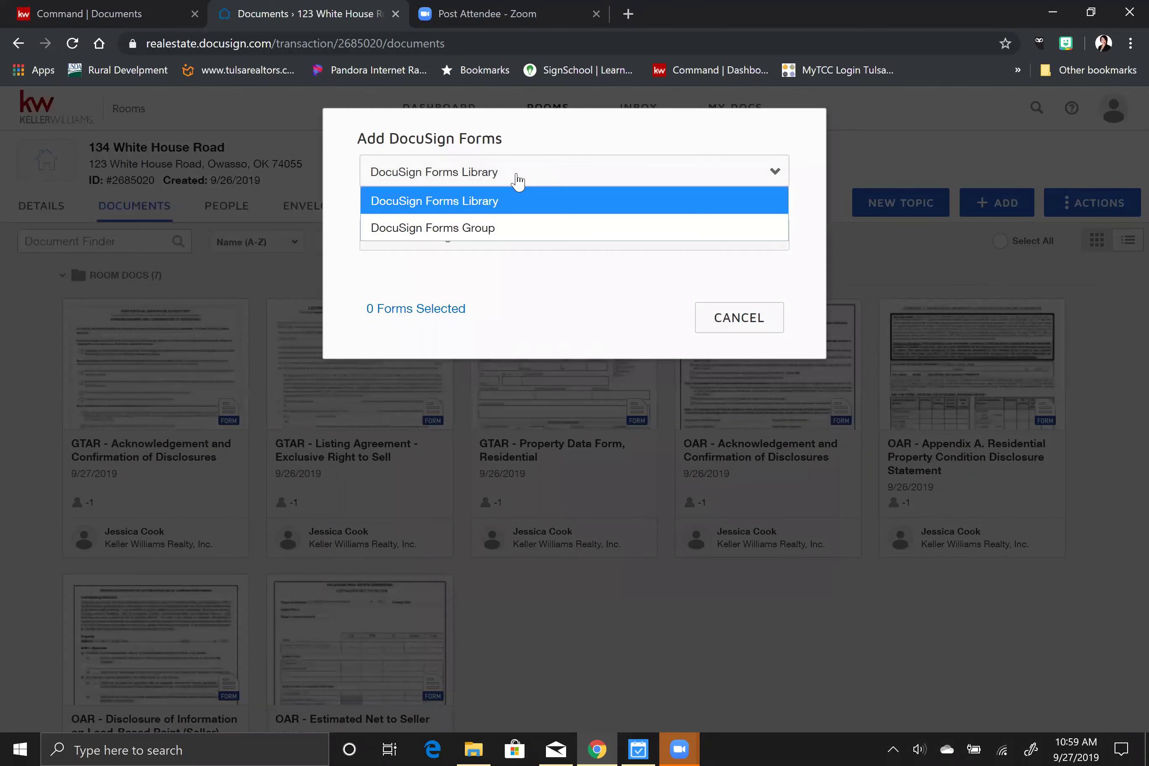
left_click(476, 229)
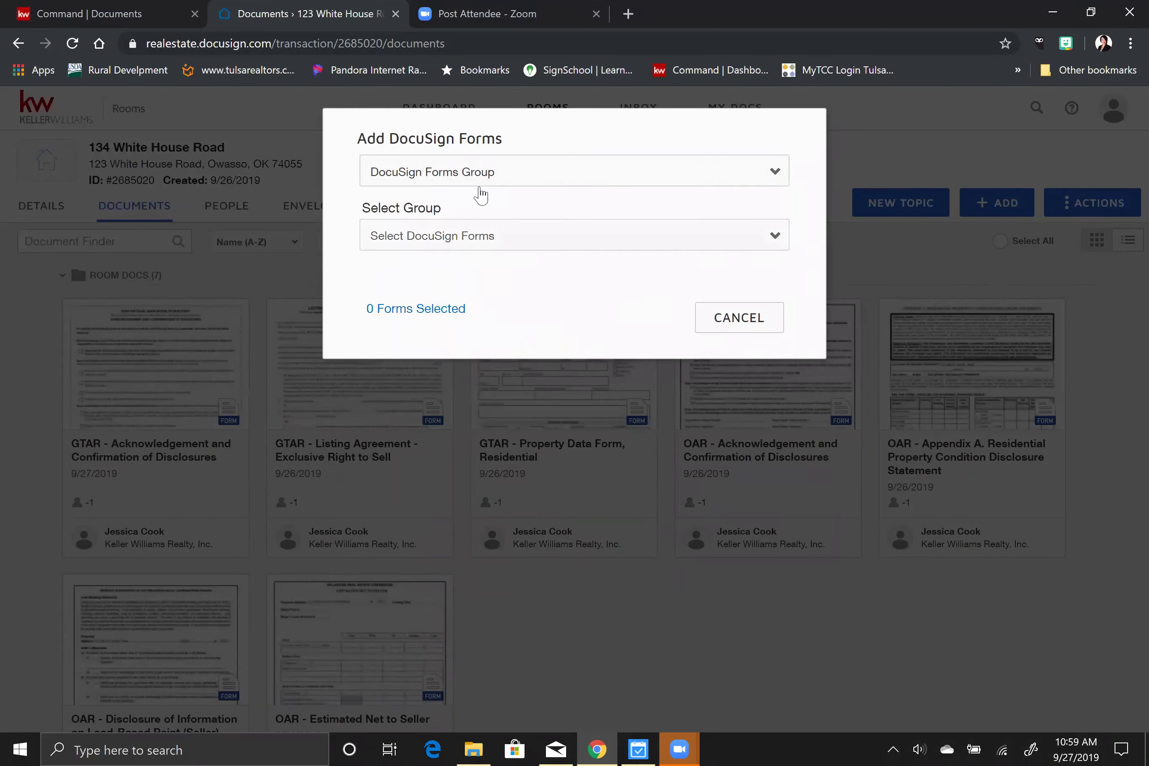
left_click(454, 241)
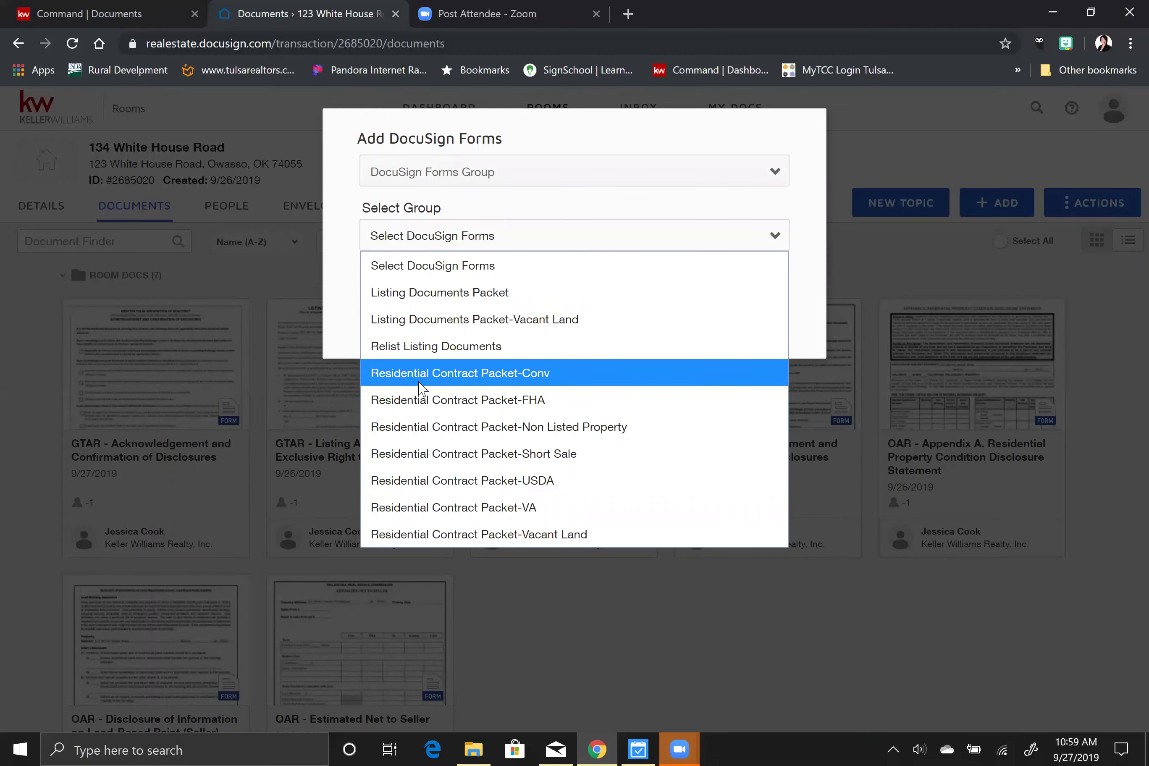
left_click(424, 292)
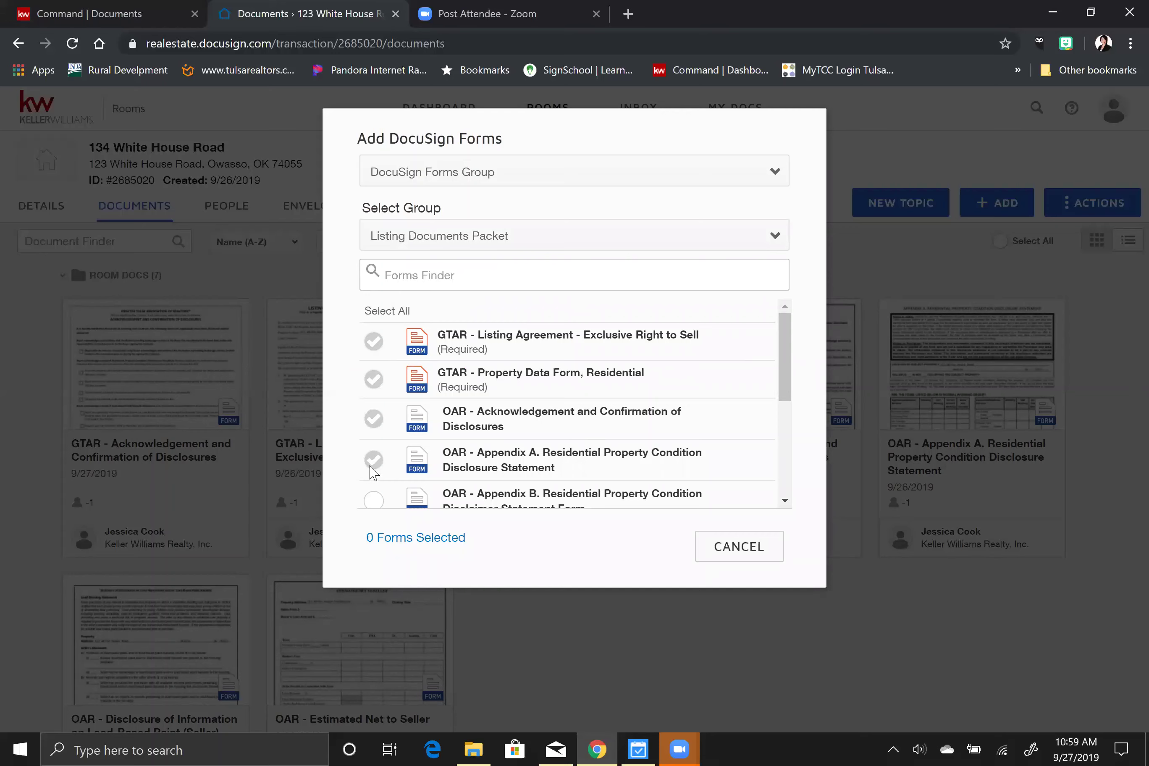
scroll(789, 409, "down", 1)
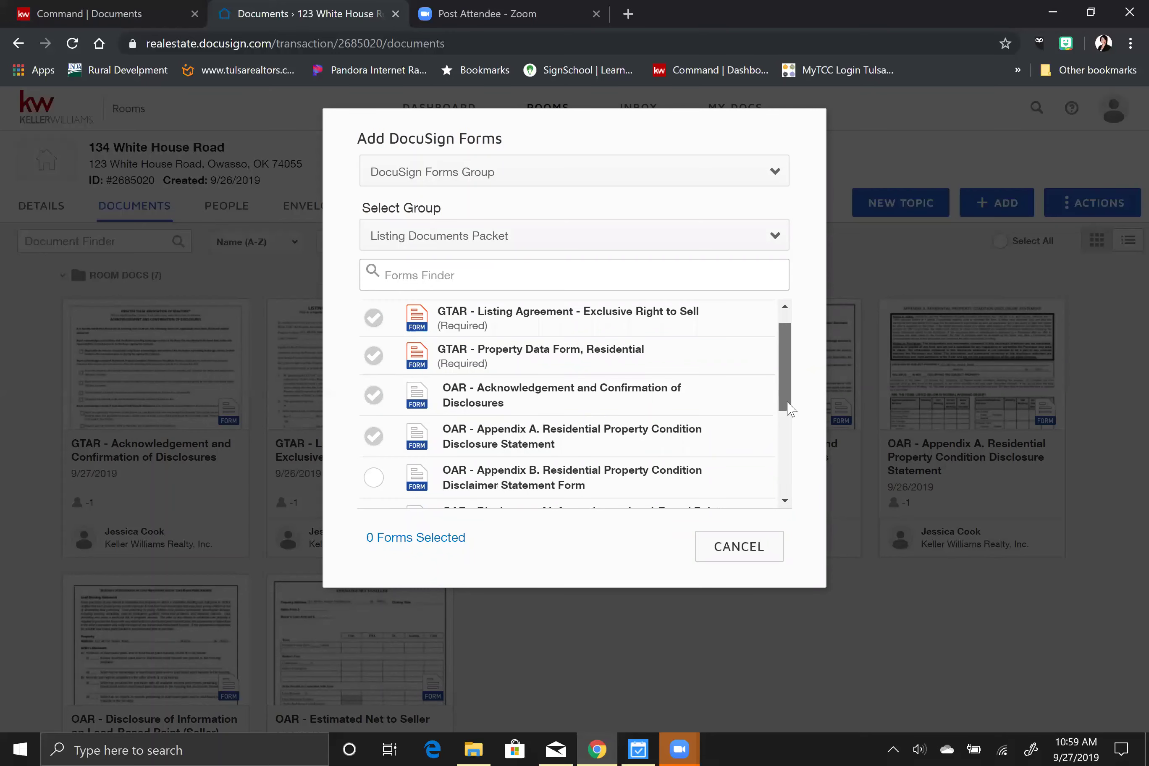
scroll(789, 420, "down", 4)
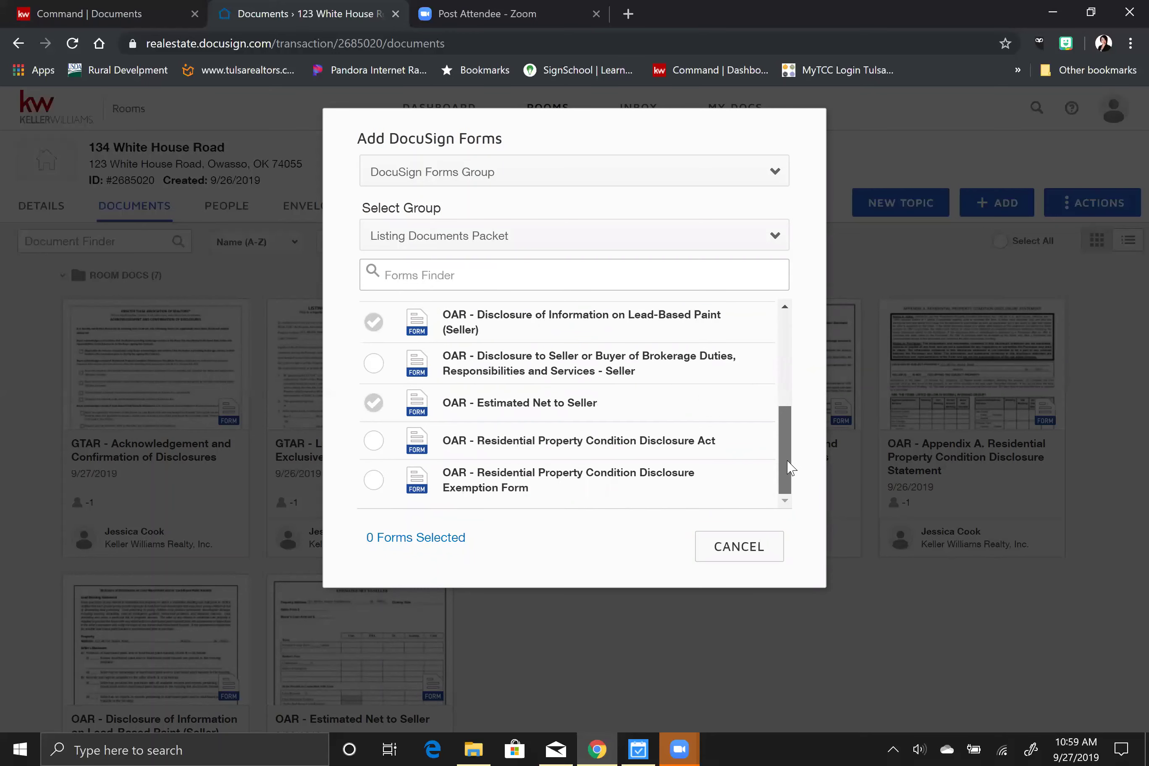
left_click(368, 444)
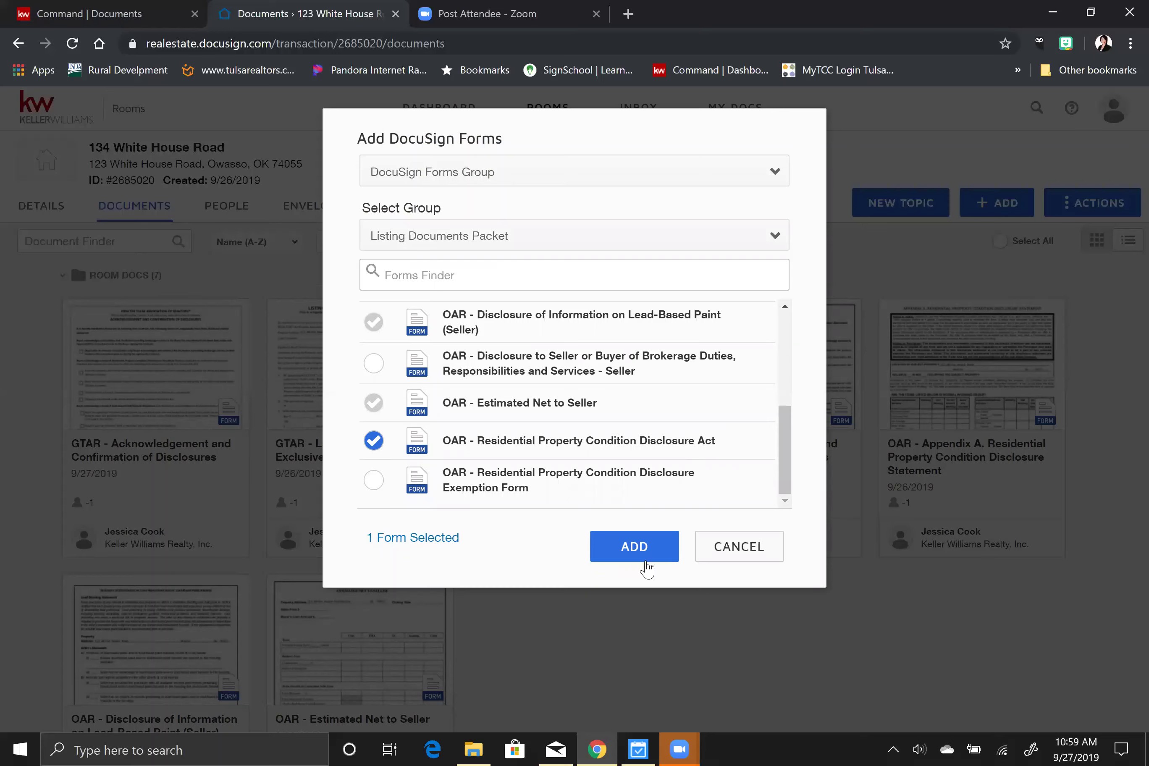
left_click(379, 448)
left_click(740, 547)
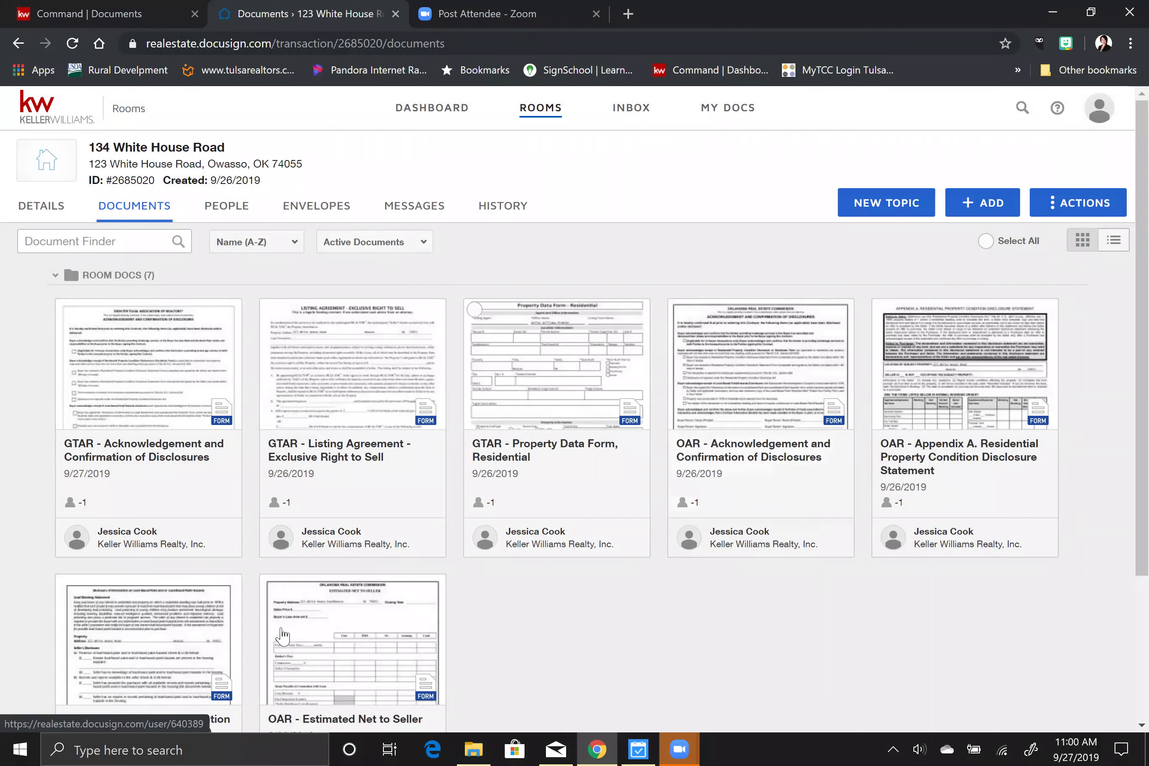
Step: Open the "GTAR - Acknowledgement and Confirmation of Disclosures" form and enter the sample text "jfksjfljdsljfs" as the first printed Buyer/Tenant name
left_click(144, 379)
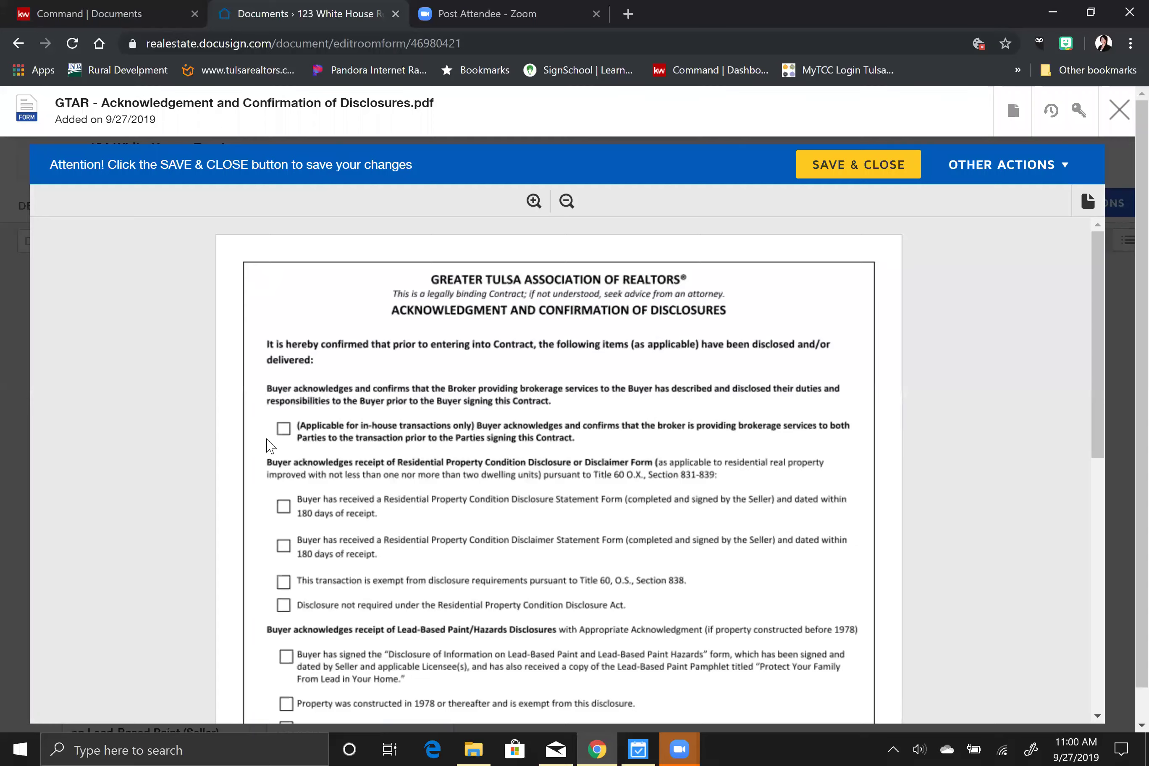
scroll(673, 525, "down", 8)
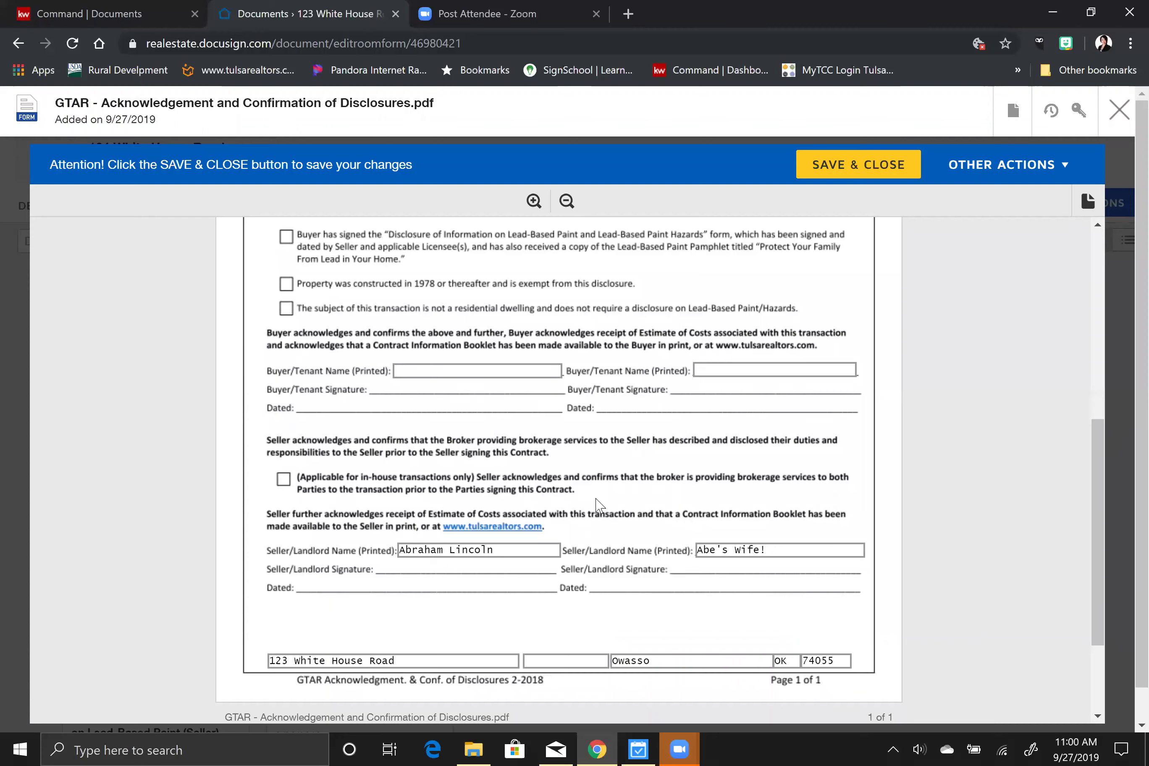
left_click(454, 370)
type("jfksjfljdsljfs")
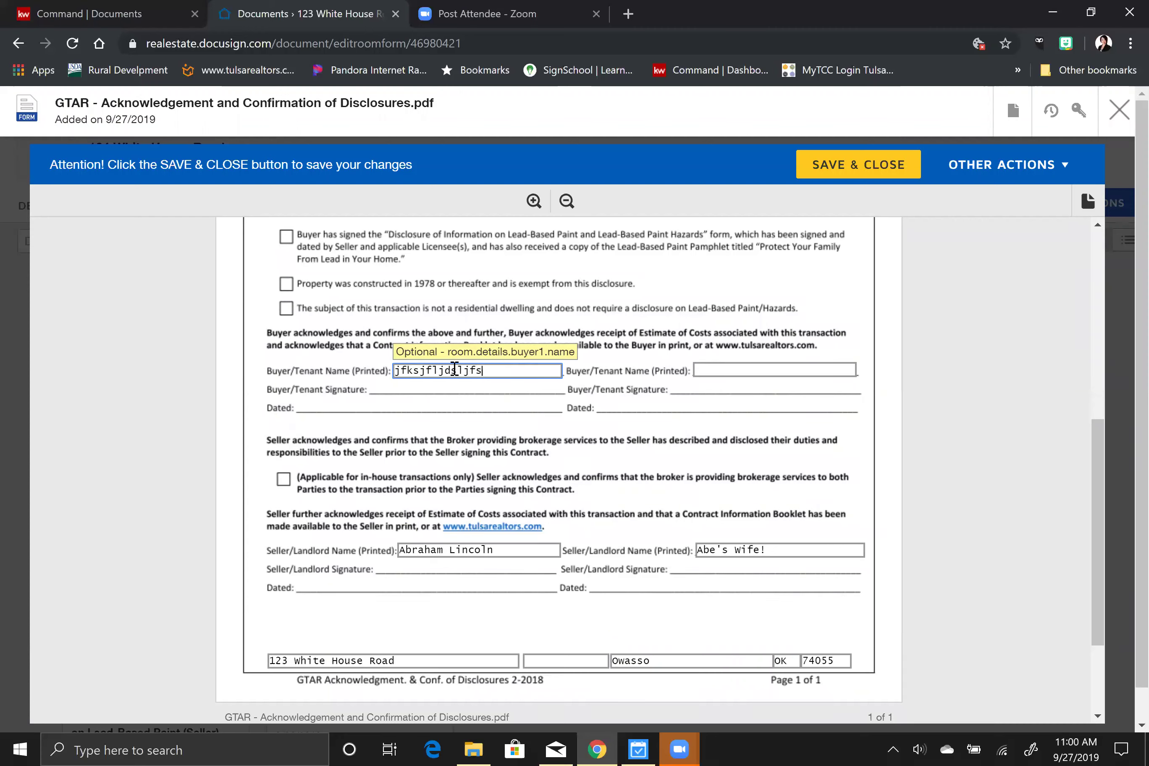
scroll(455, 369, "up", 3)
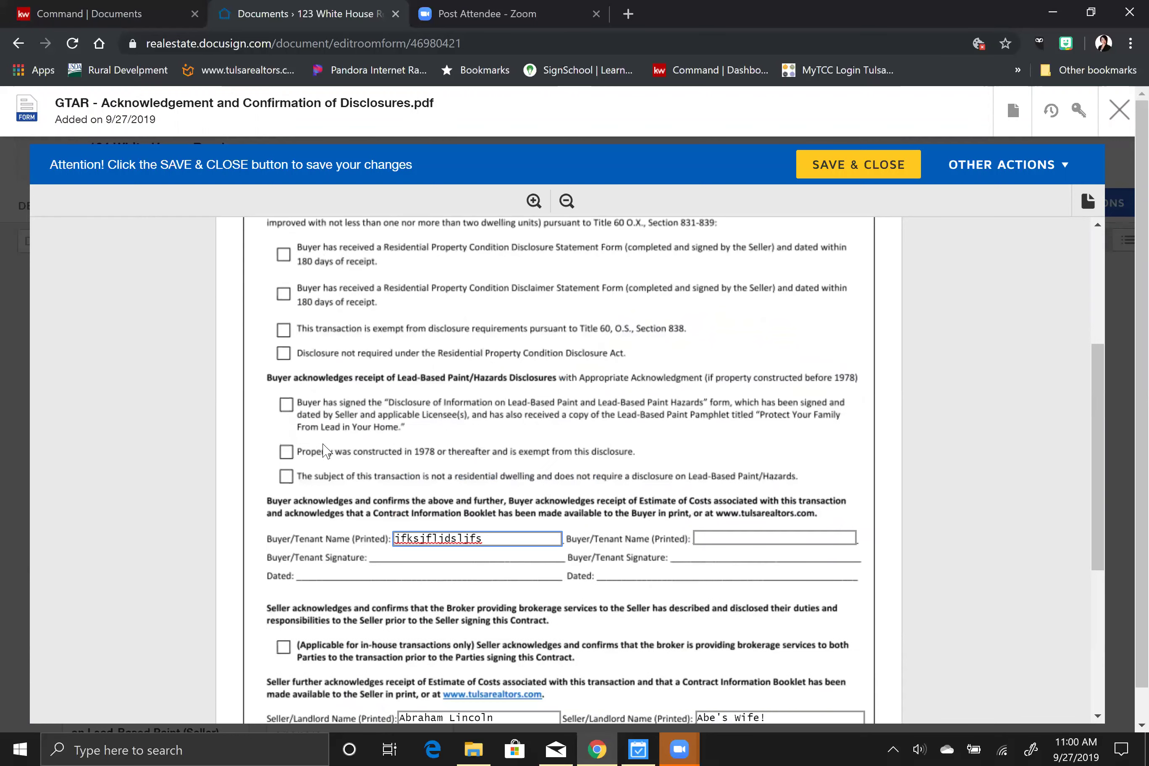
left_click(286, 453)
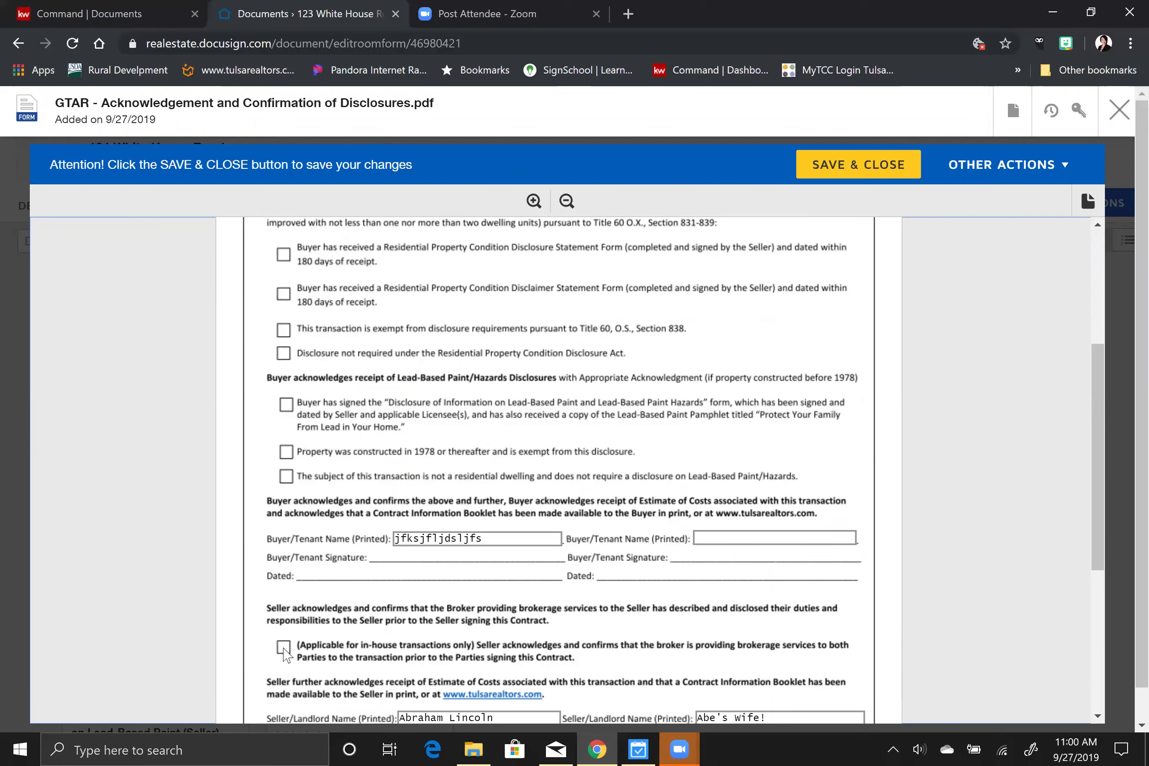
Step: Check which other actions are offered for the open disclosures form without choosing one
scroll(748, 588, "up", 5)
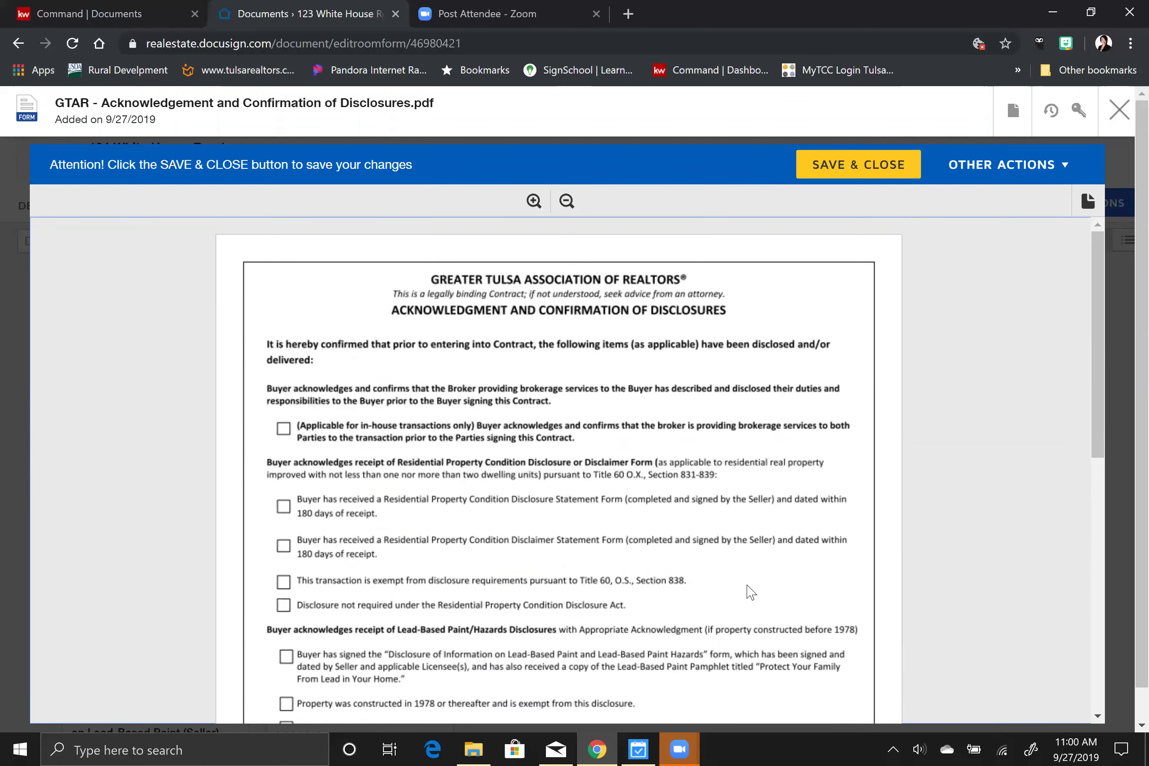
left_click(1013, 161)
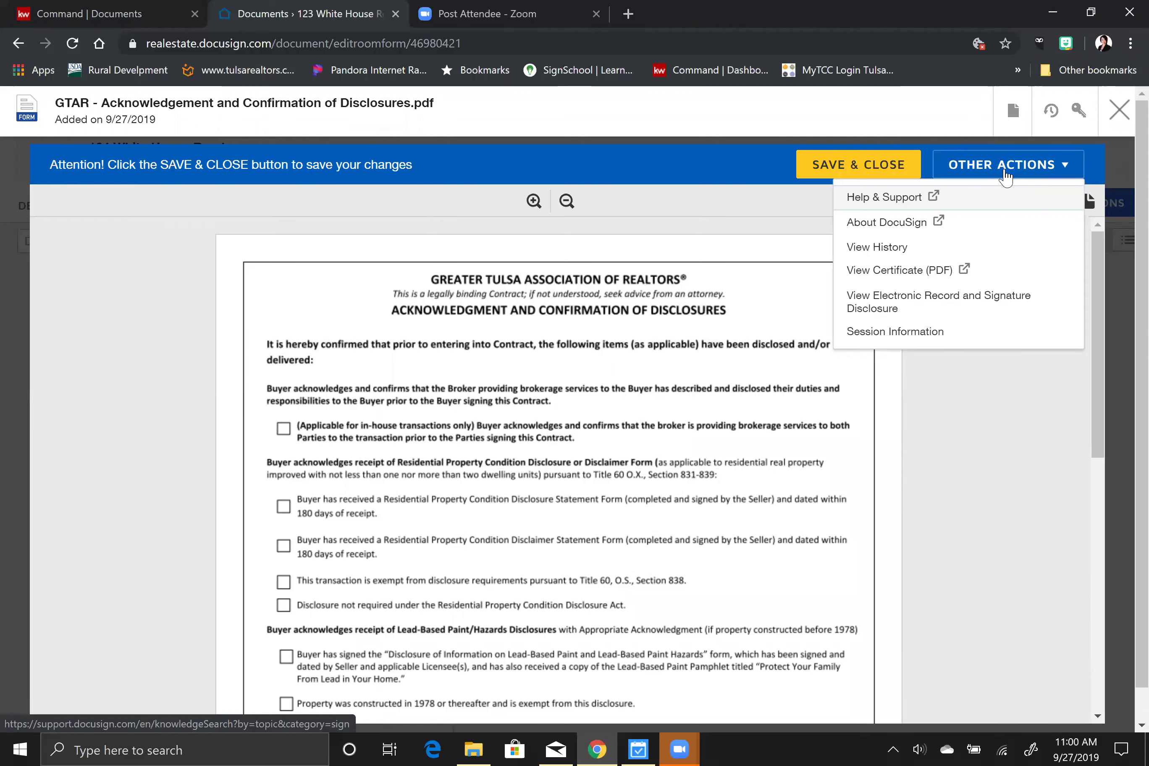
left_click(976, 404)
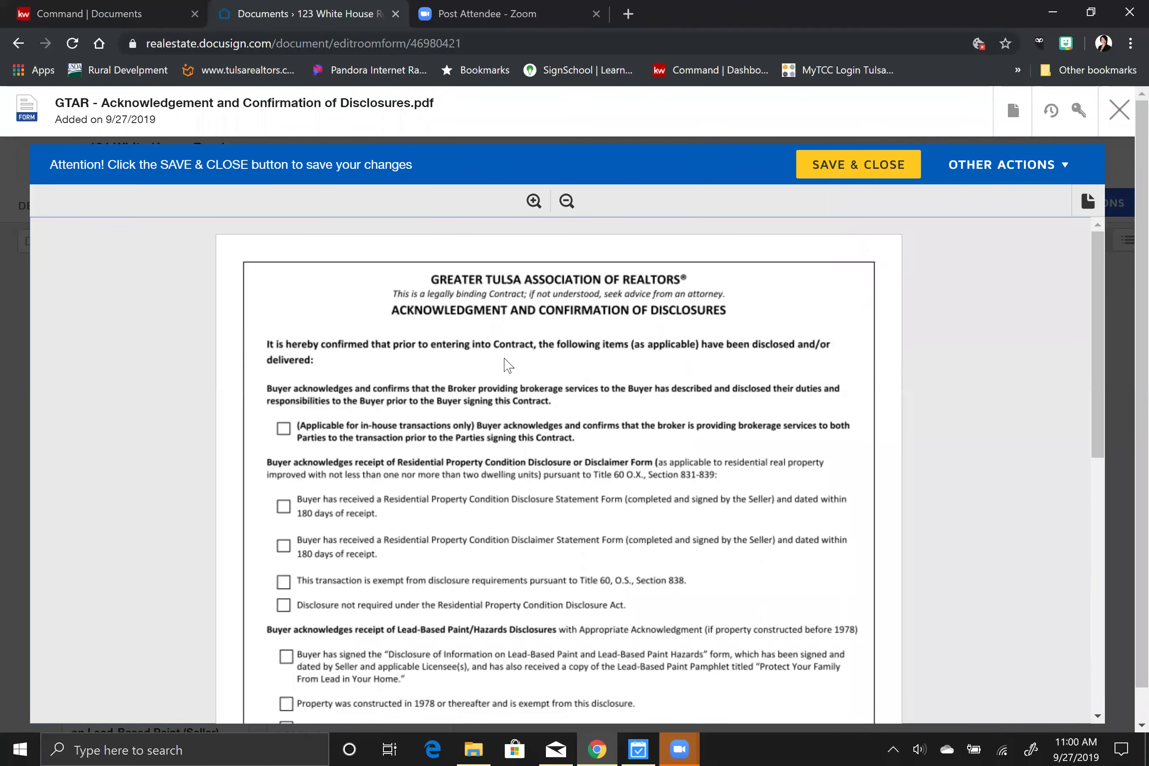
Step: Review the whole disclosures form, including the buyer, seller and property address fields, and save and close it
scroll(517, 400, "down", 12)
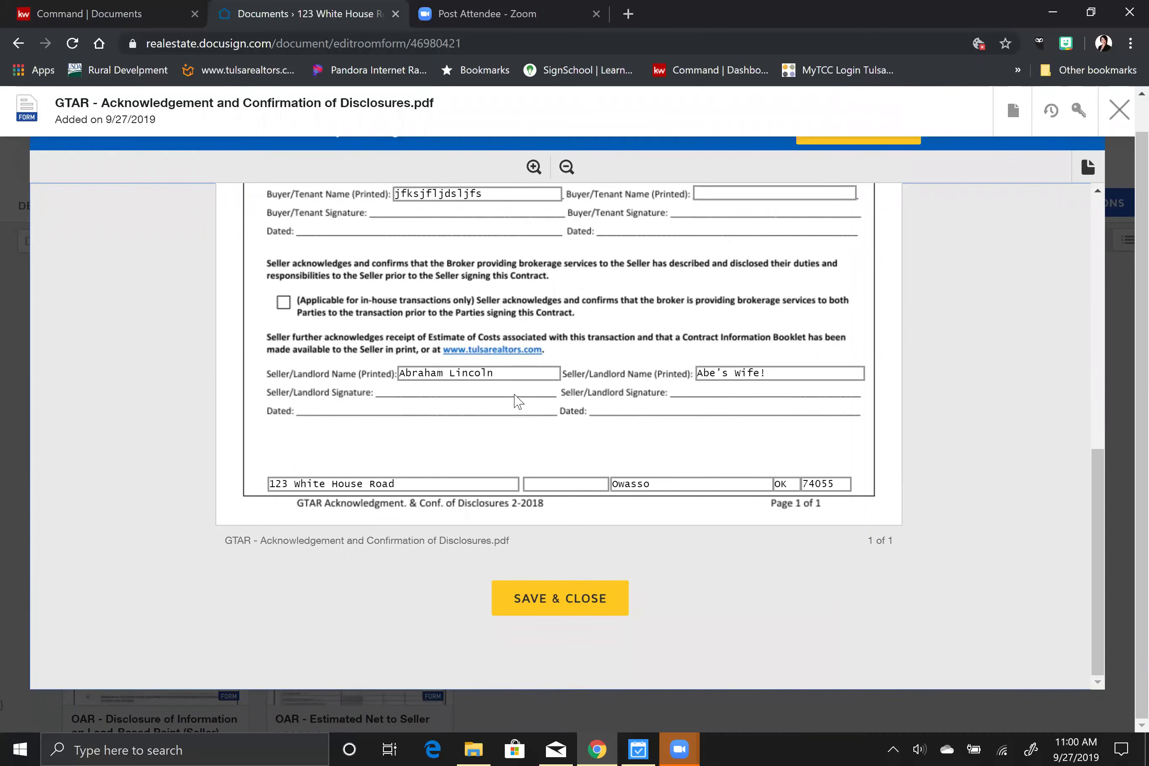
scroll(517, 400, "up", 5)
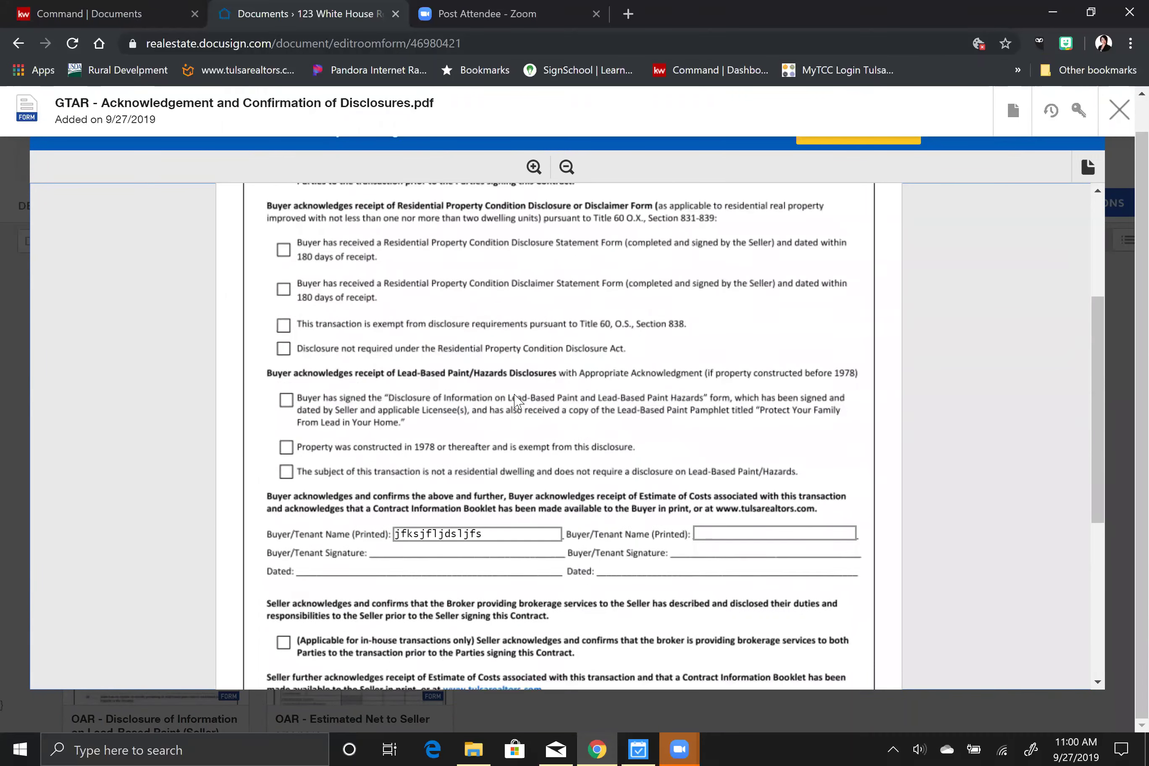
scroll(517, 400, "up", 4)
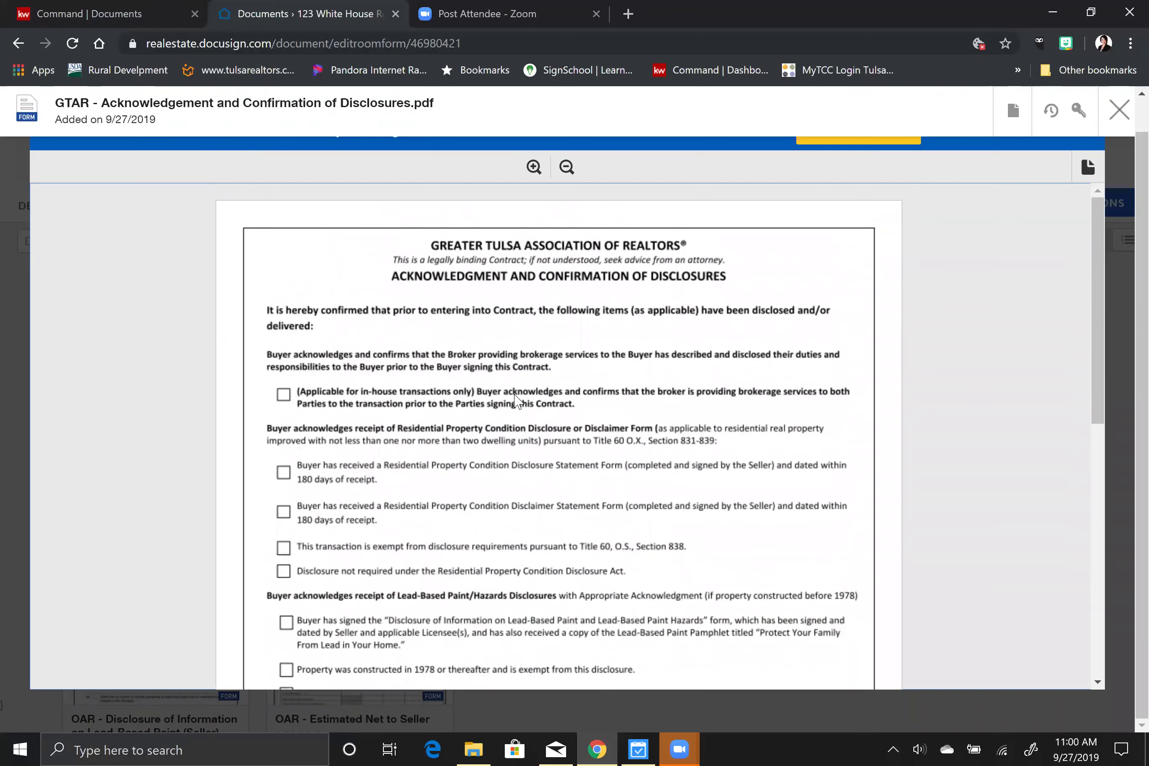
scroll(454, 459, "down", 5)
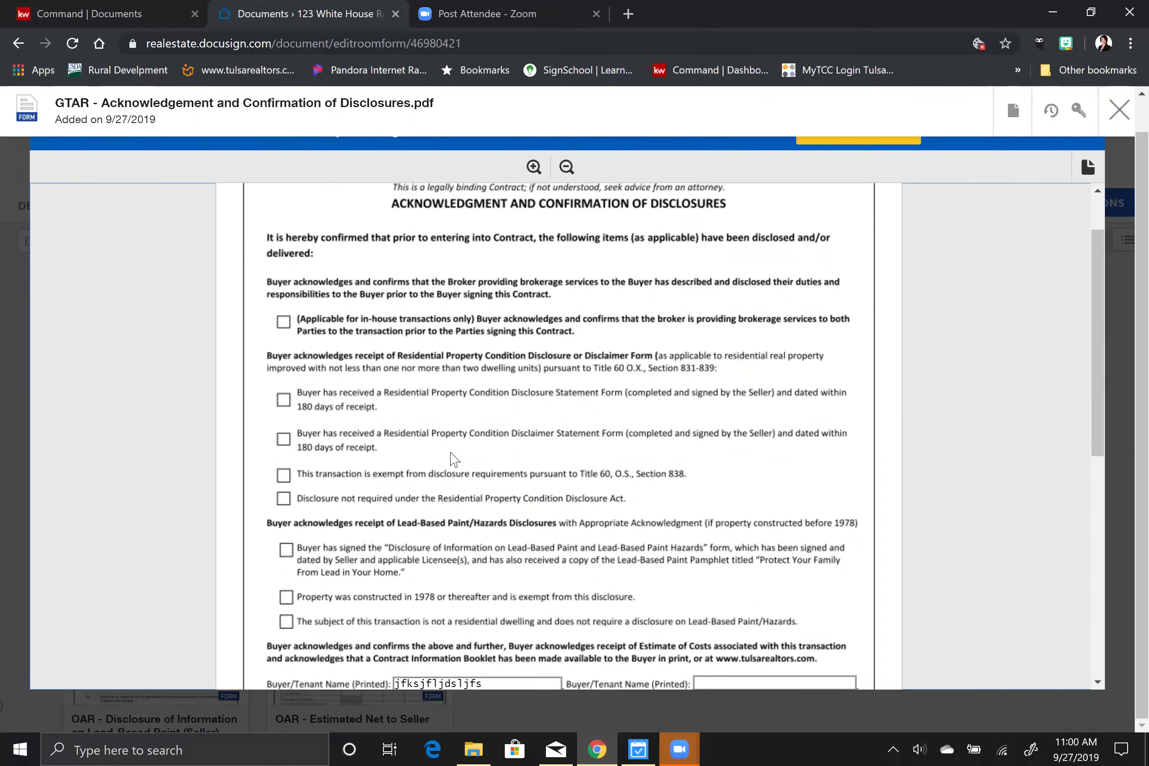
scroll(452, 458, "down", 5)
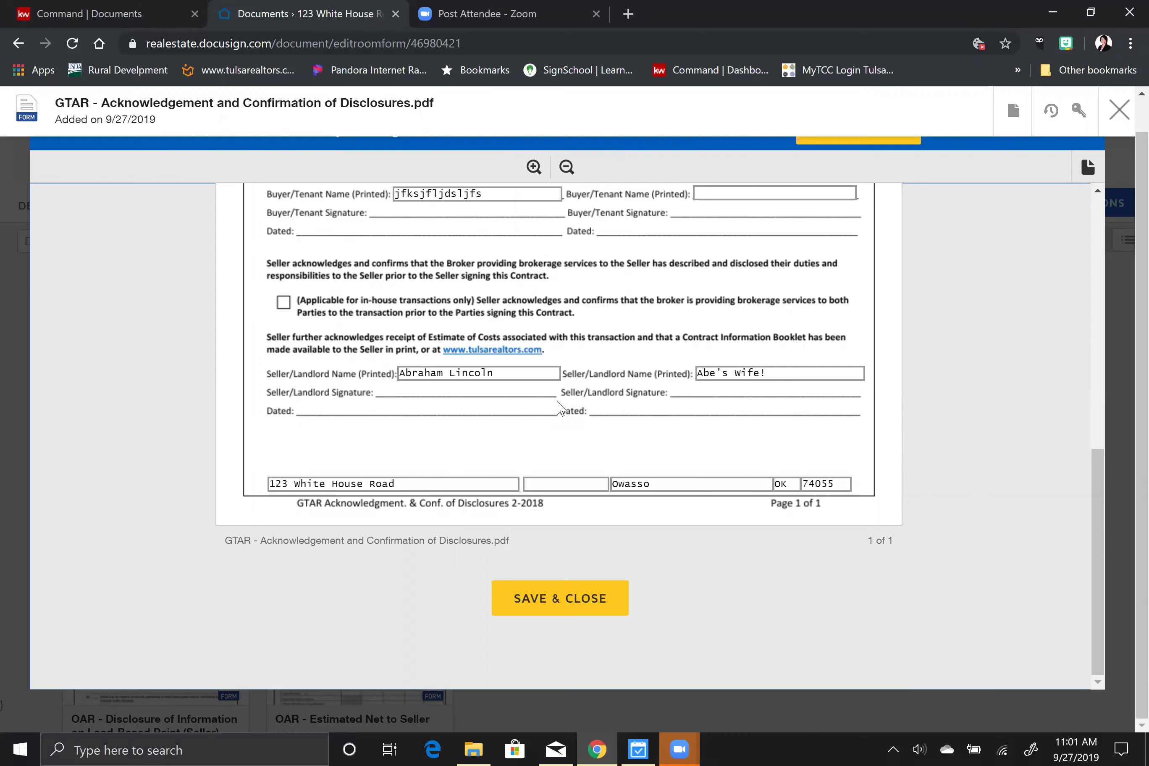
scroll(558, 408, "up", 10)
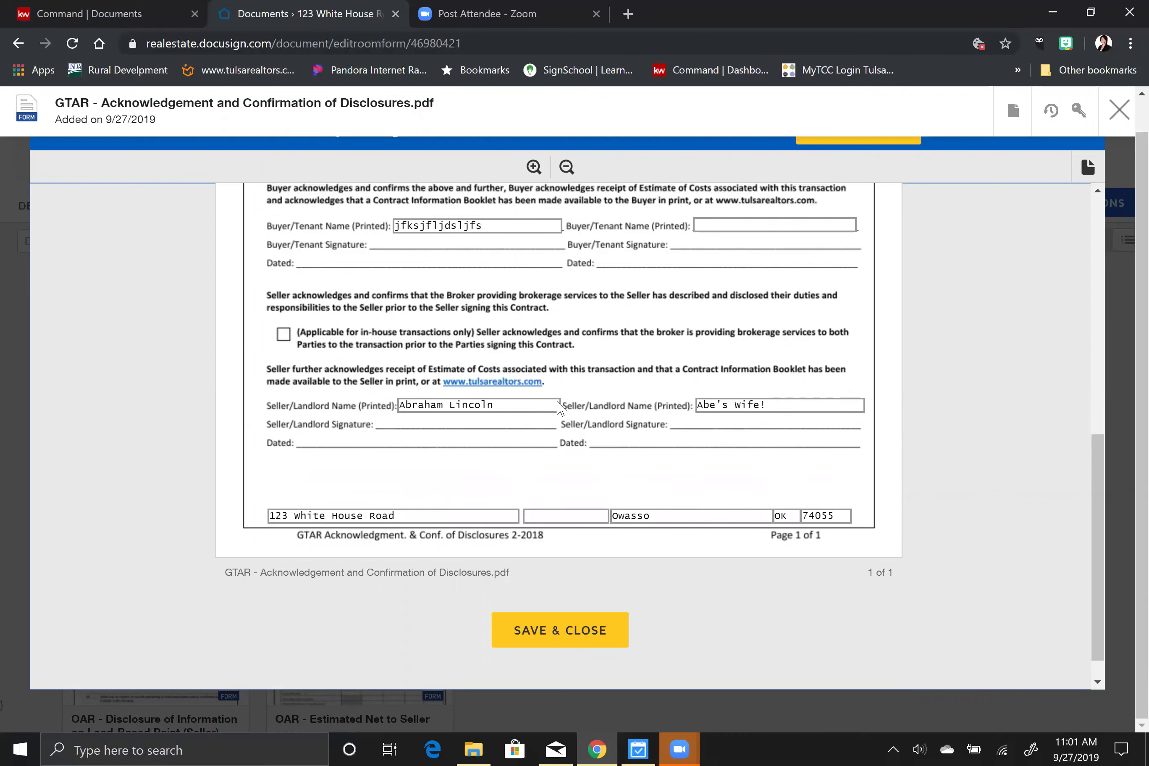
scroll(485, 296, "up", 1)
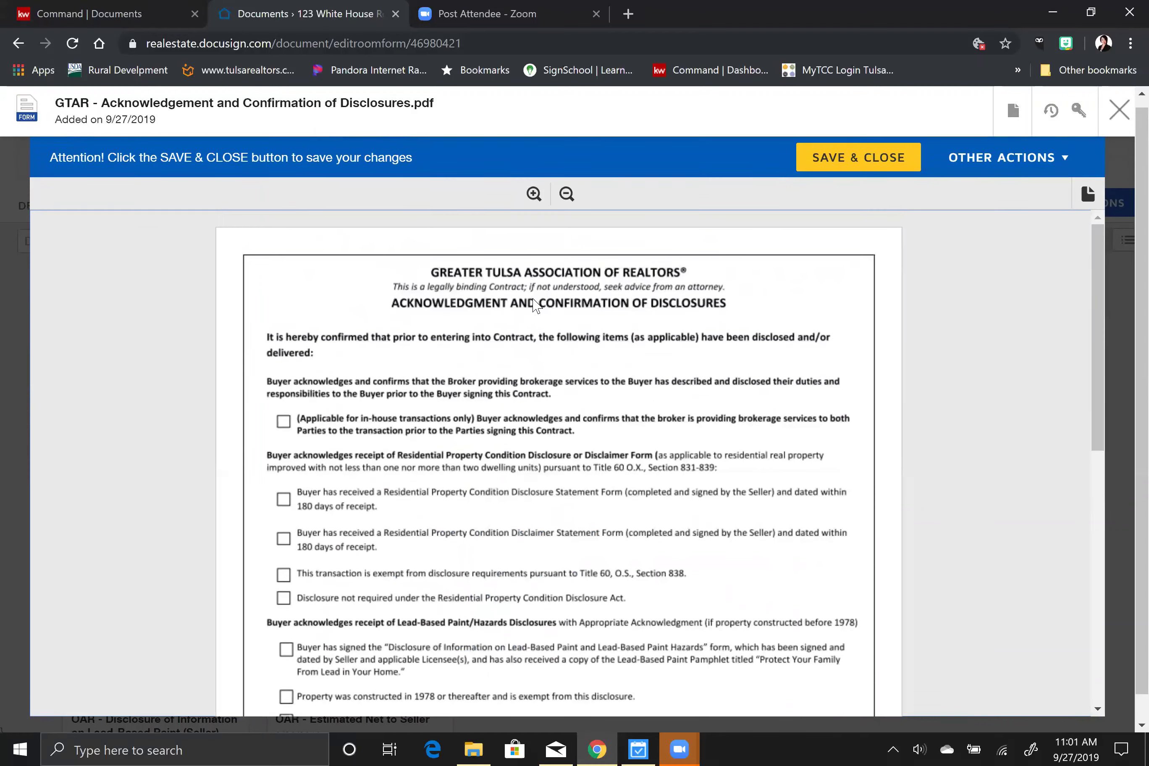
left_click(855, 165)
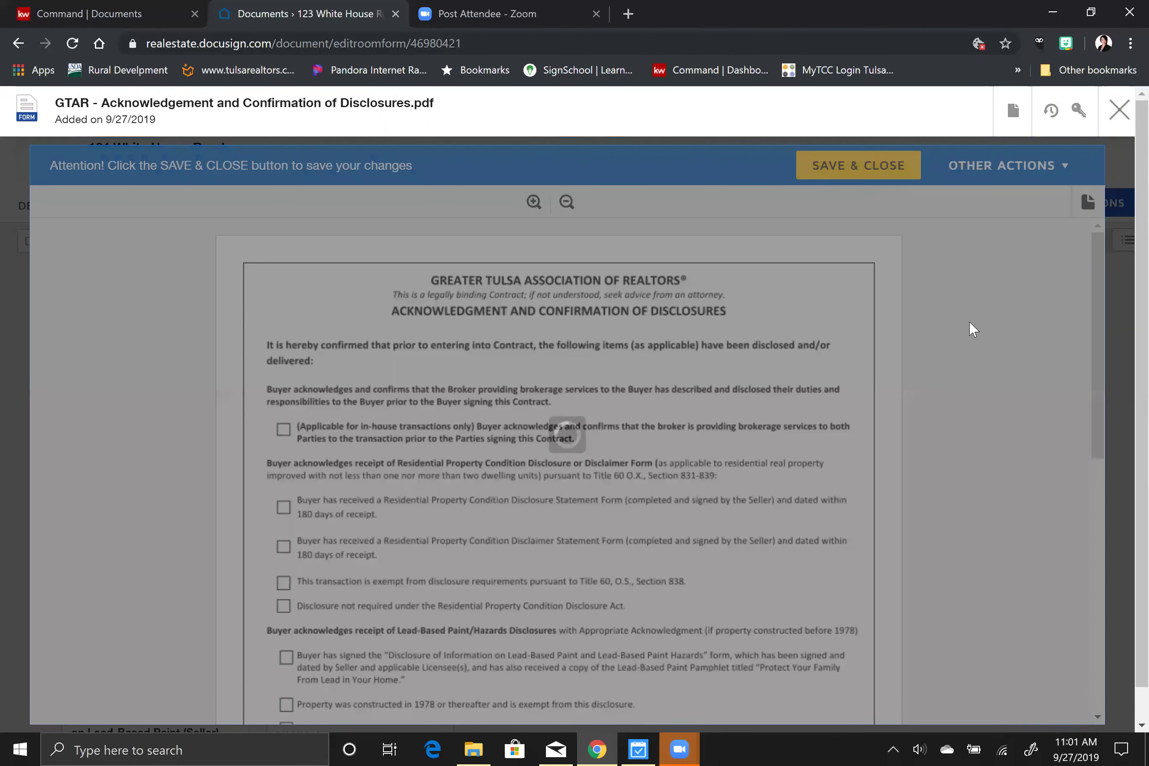
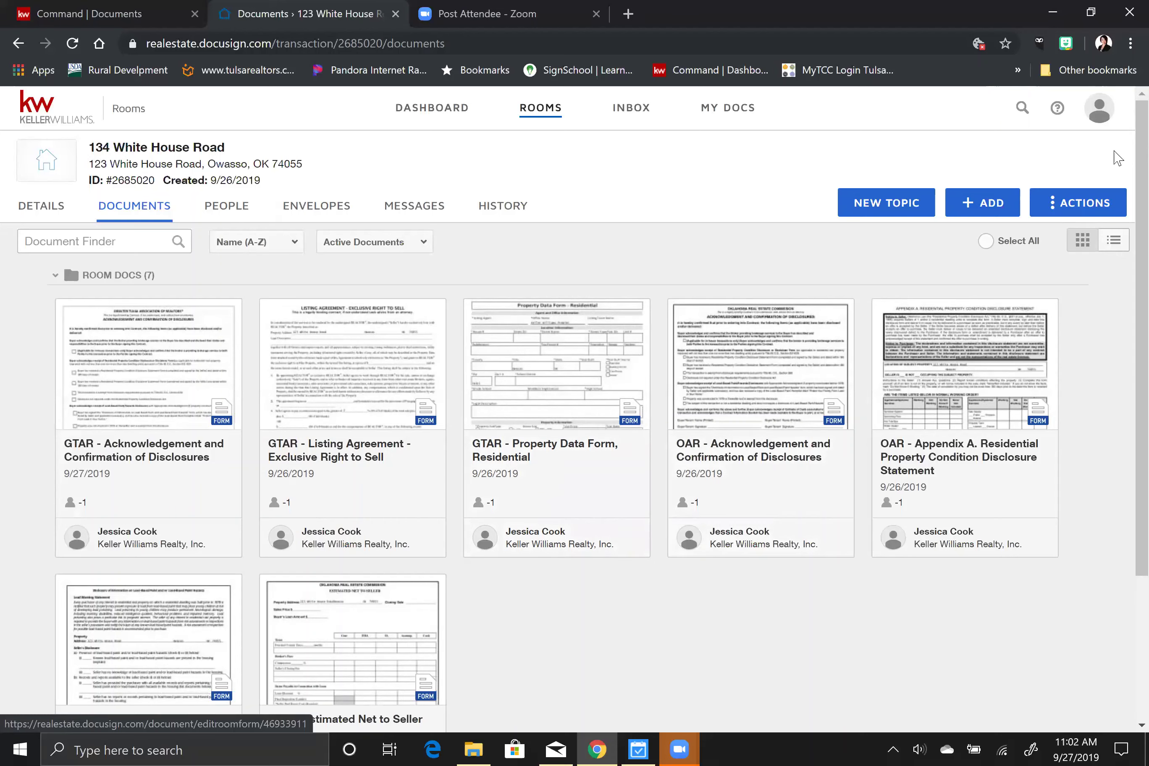
Step: Change the inbound email name in the account's Inbox Details to the agent's full name, save it, and view the inbox
left_click(1102, 118)
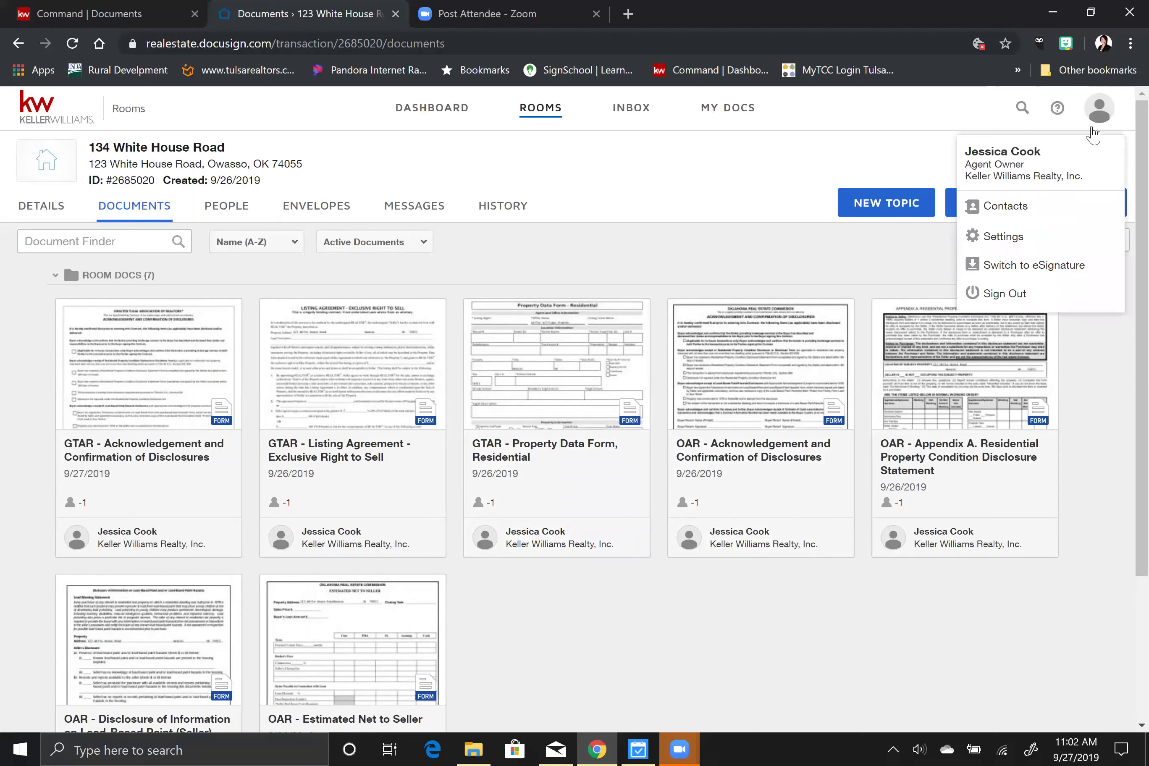
left_click(1009, 233)
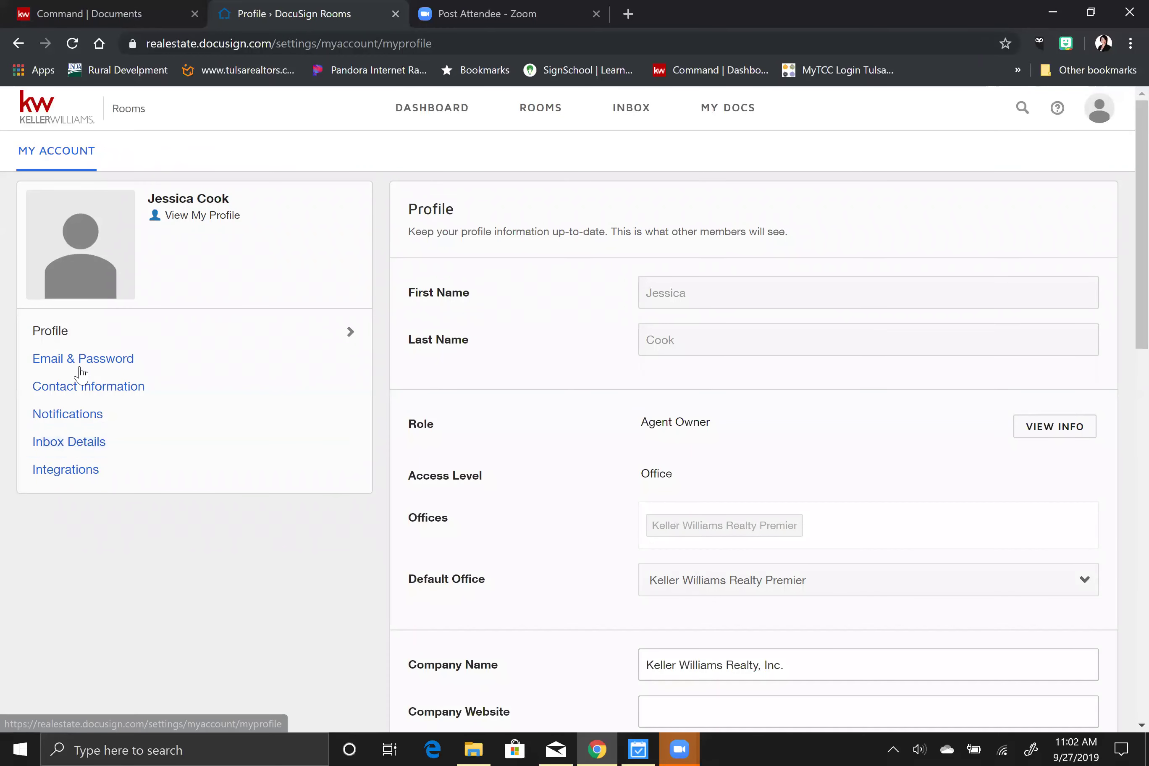
left_click(56, 441)
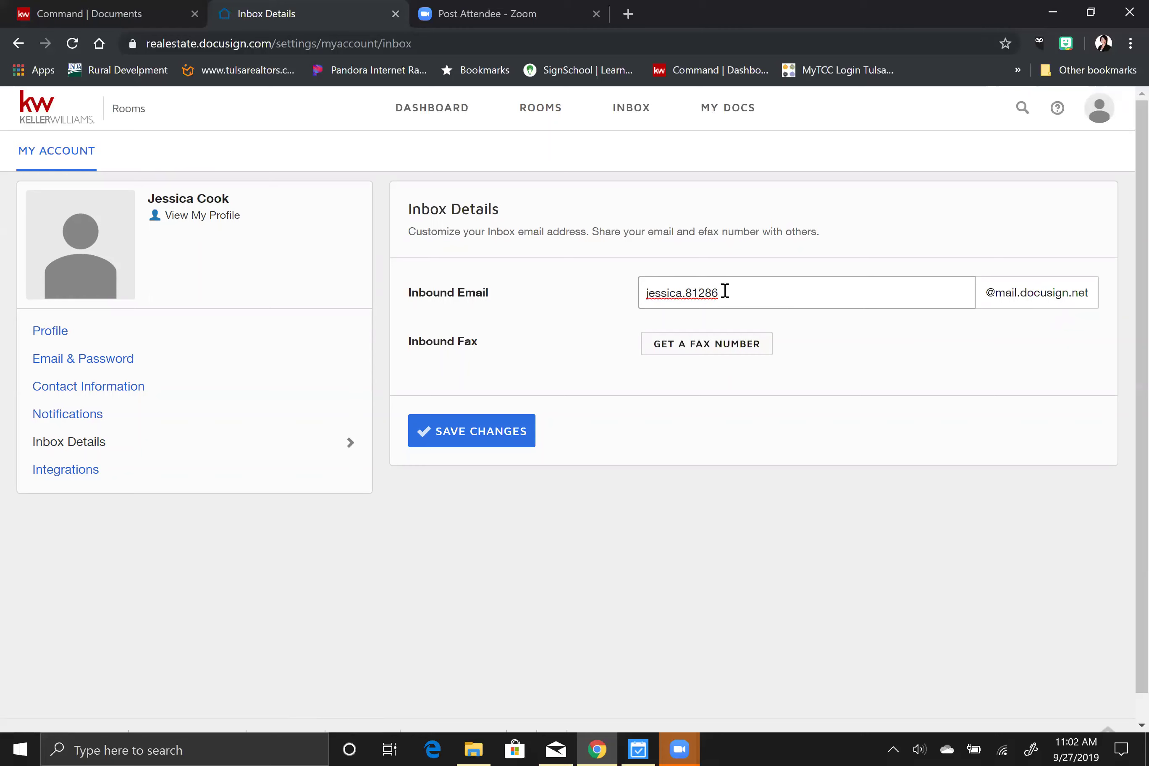
key("BackSpace")
key("BackSpace")
key("BackSpace")
key("BackSpace")
key("BackSpace")
key("BackSpace")
key("BackSpace")
key("BackSpace")
key("BackSpace")
key("BackSpace")
key("BackSpace")
key("BackSpace")
key("BackSpace")
left_click(474, 444)
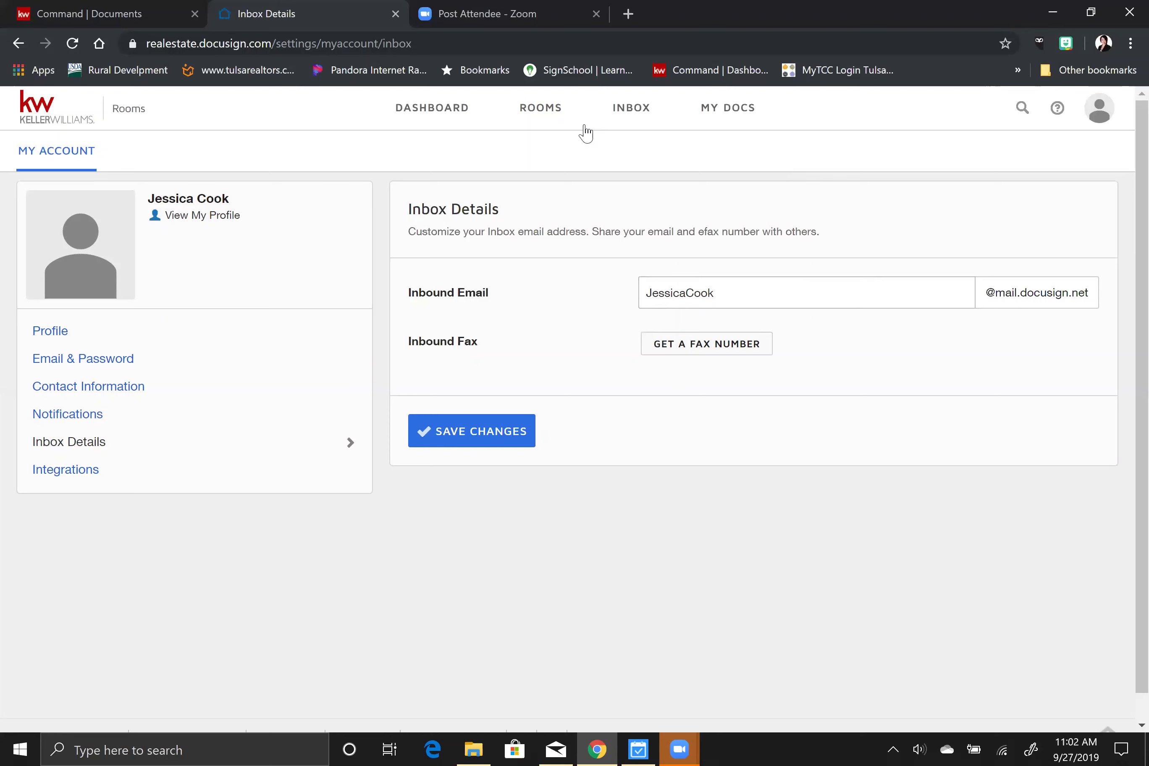
left_click(632, 109)
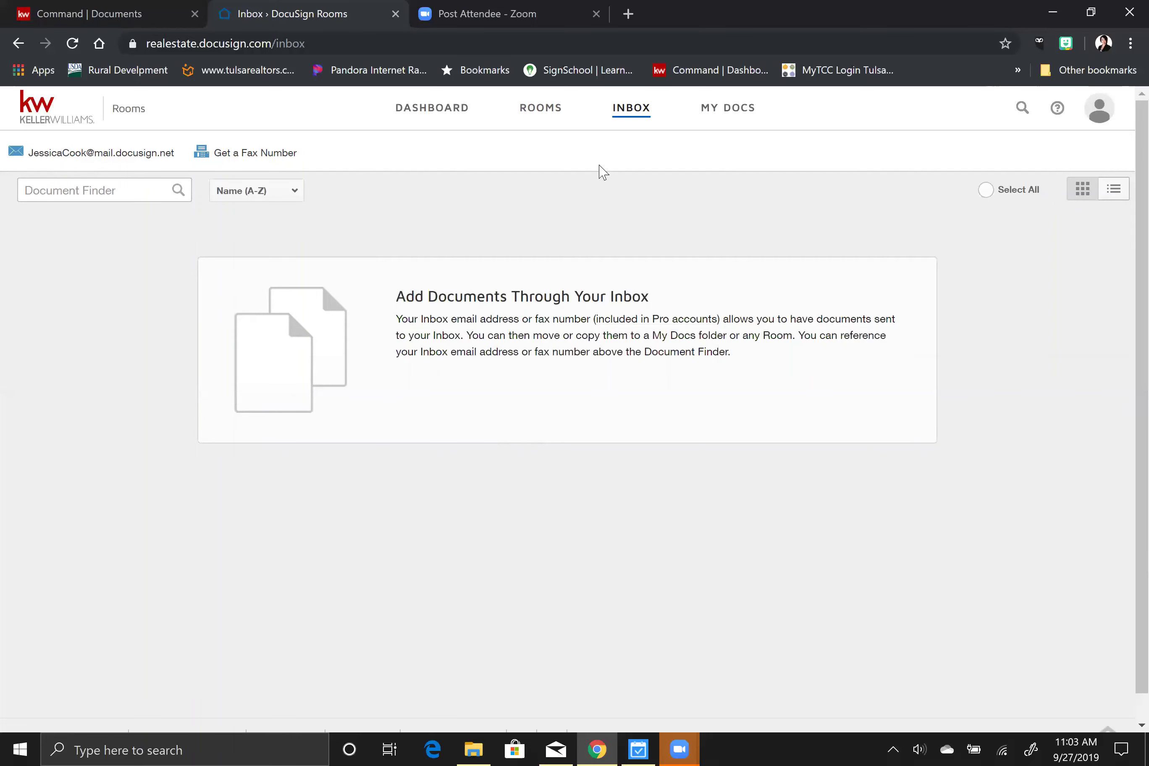
Step: Return to the White House Road listing room and open its documents
left_click(531, 112)
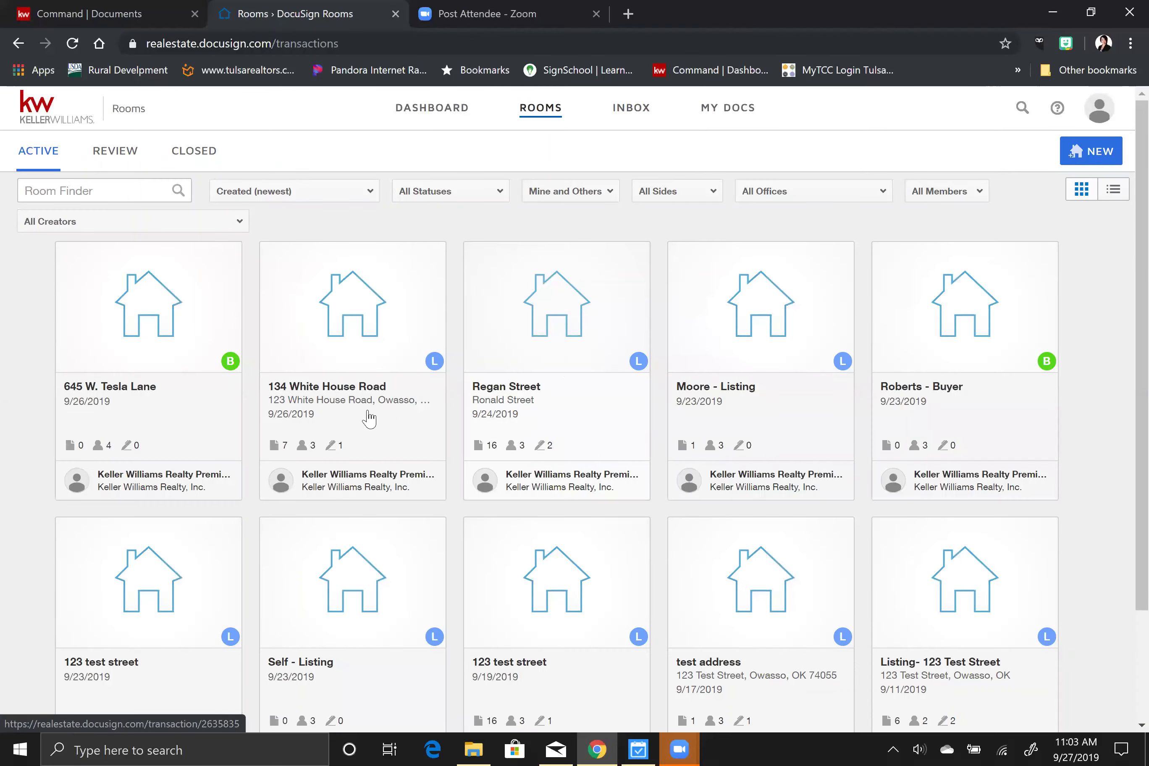
left_click(444, 451)
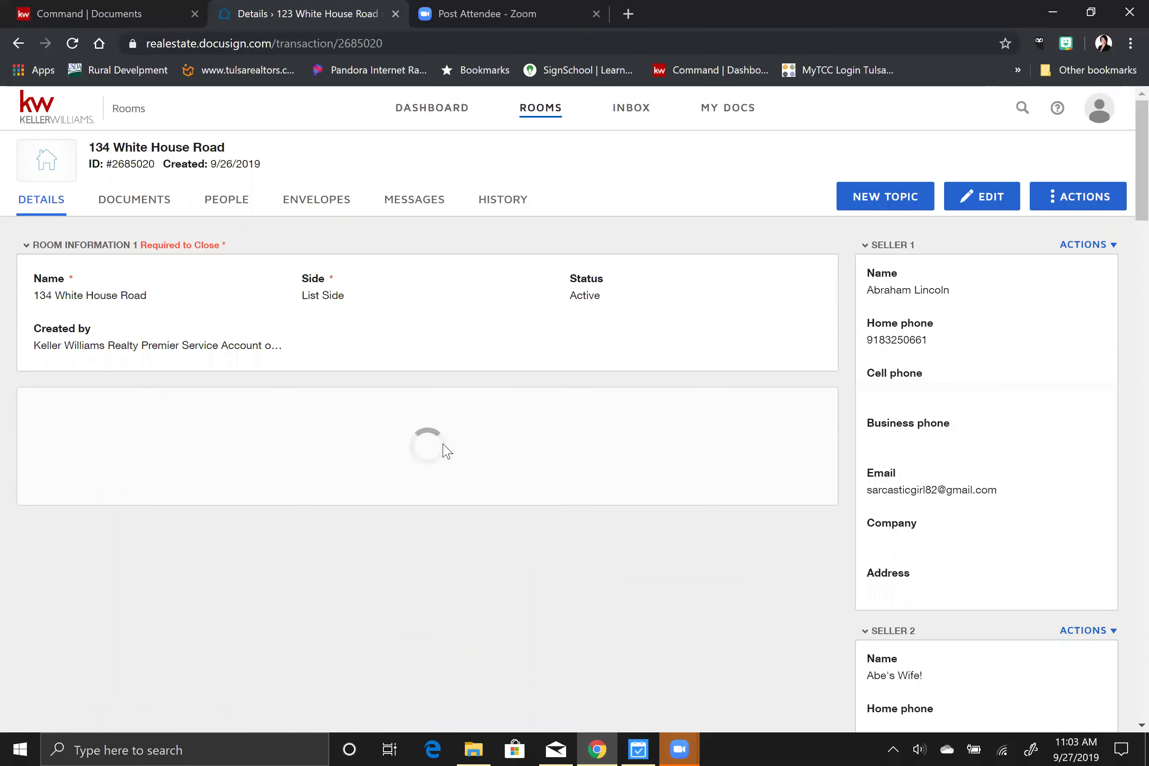
left_click(123, 216)
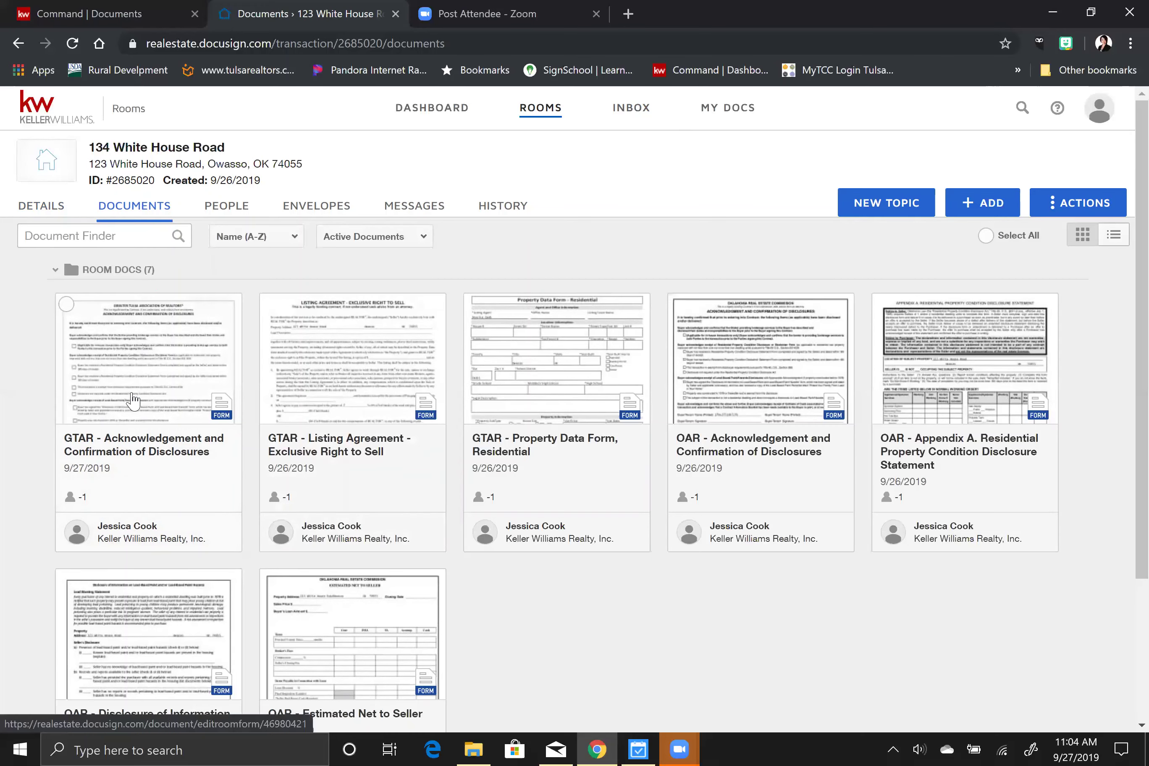
Step: Create a DocuSign envelope from the "GTAR - Acknowledgement and Confirmation of Disclosures" and "GTAR - Listing Agreement - Exclusive Right to Sell" forms
left_click(65, 307)
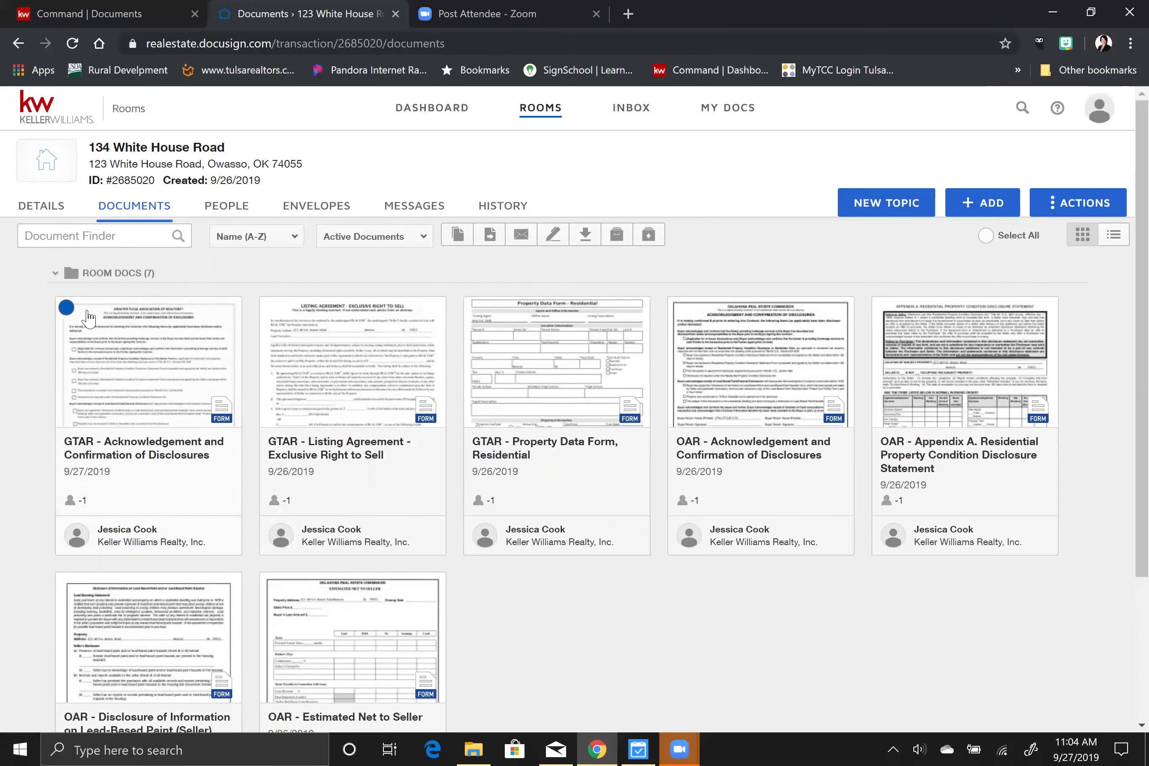
left_click(271, 307)
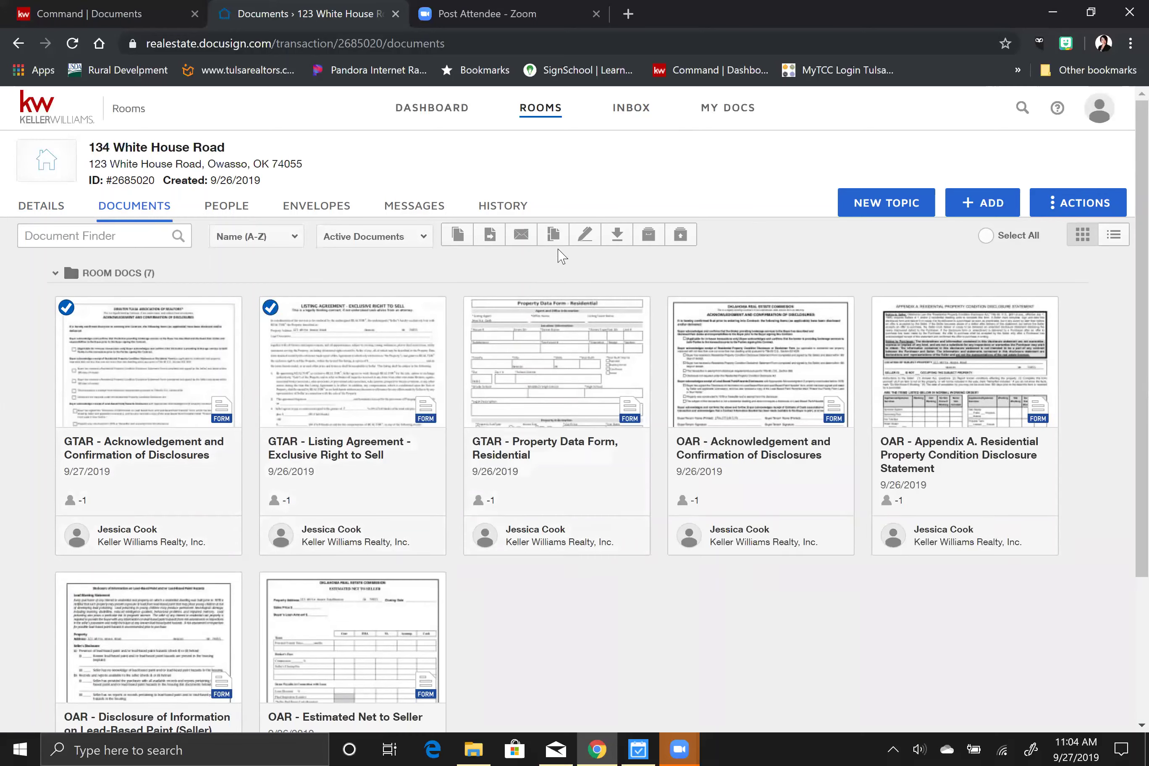
left_click(587, 237)
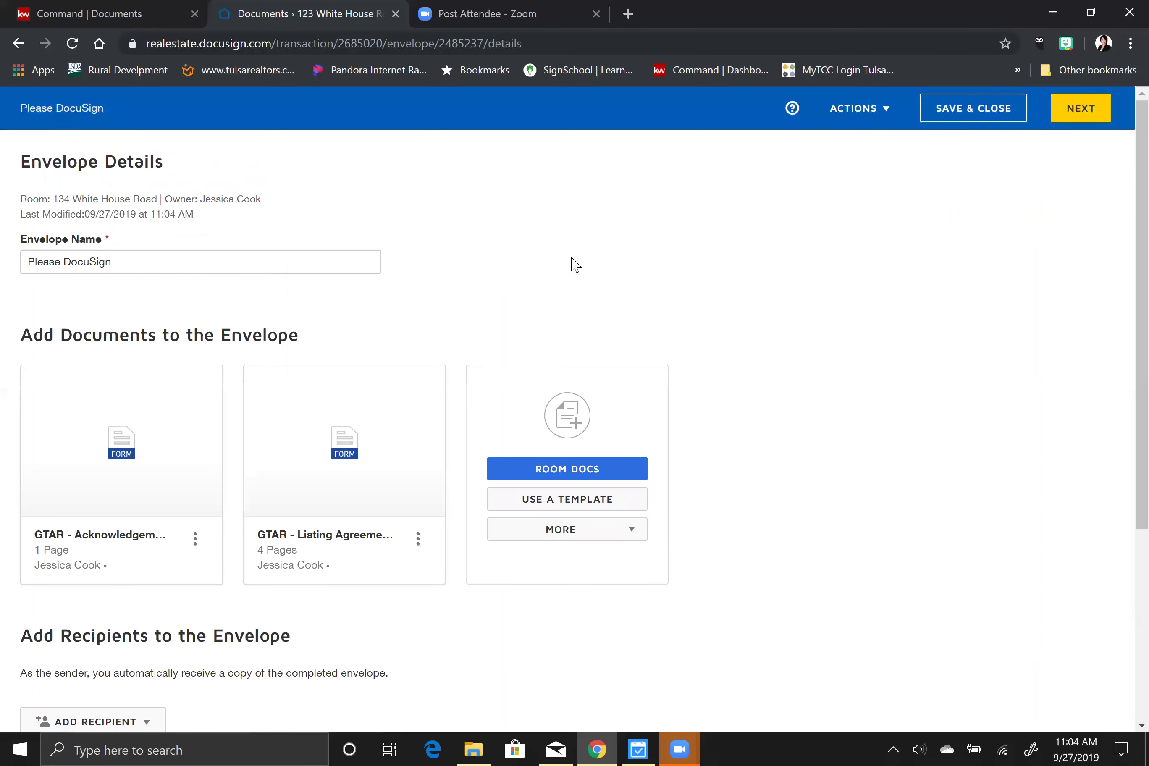
Step: Rename the envelope as "Lincoln Listing Papers"
triple_click(58, 255)
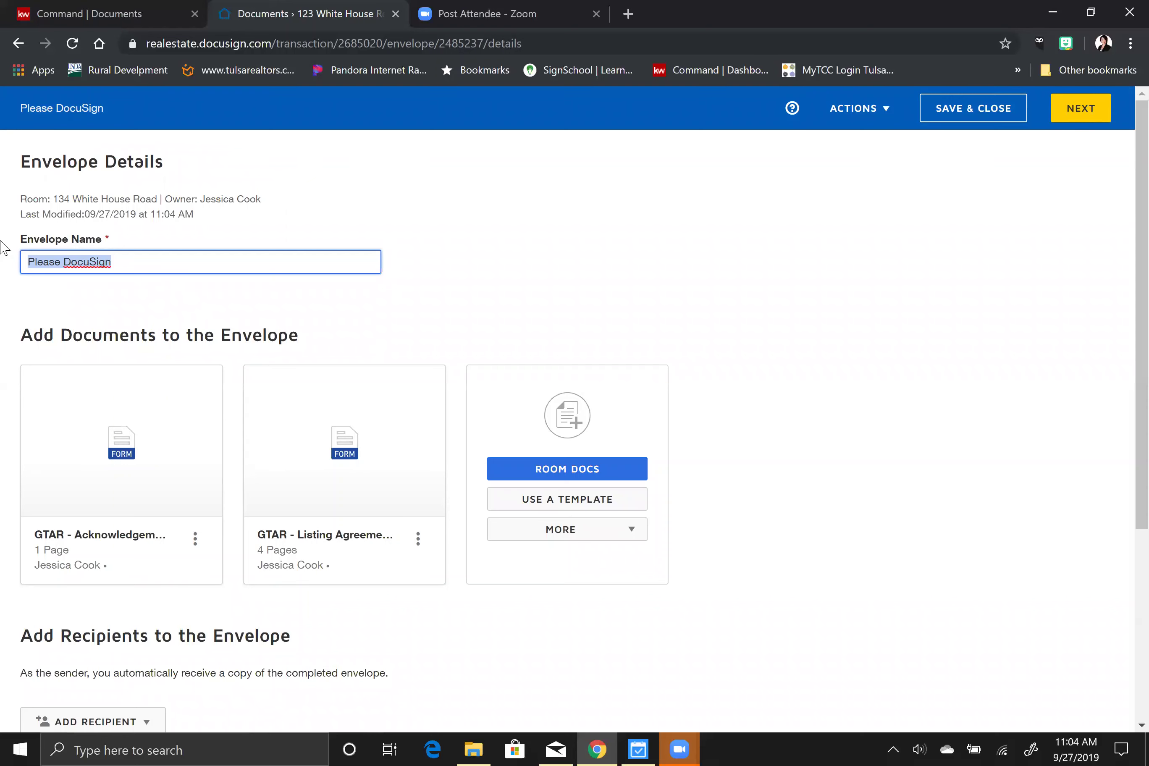
type("Lincoln")
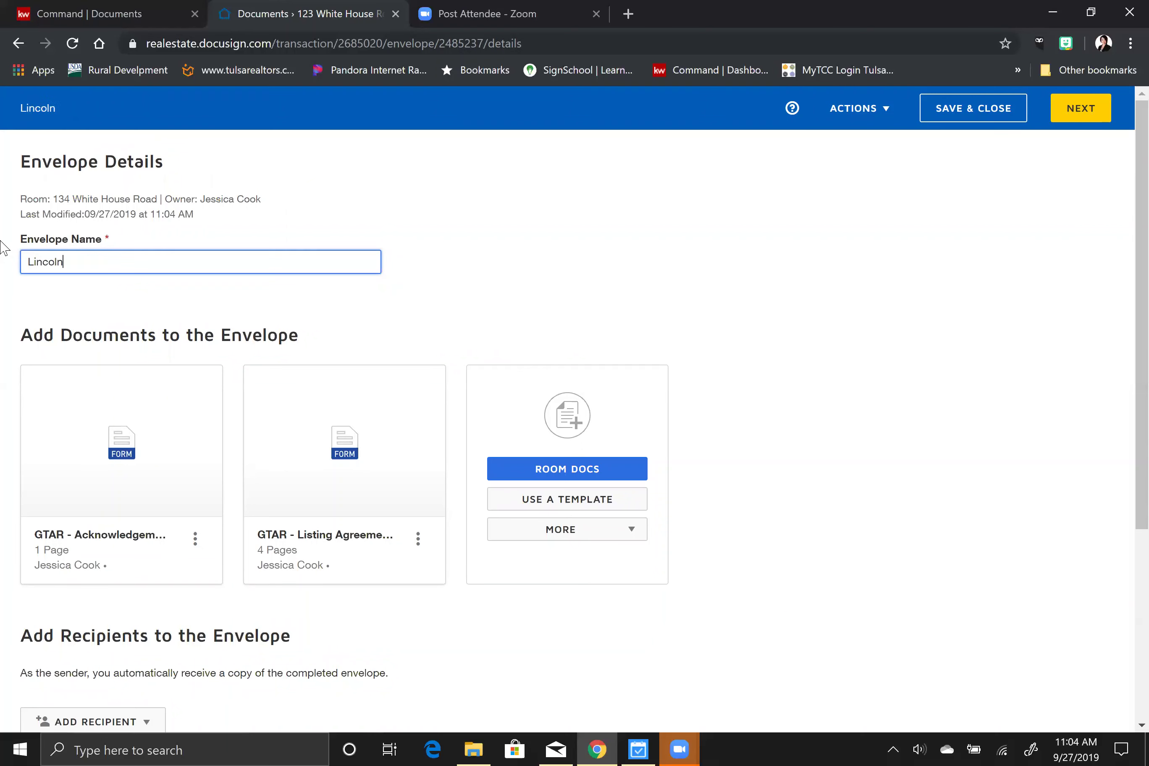
type(" Listing Papers")
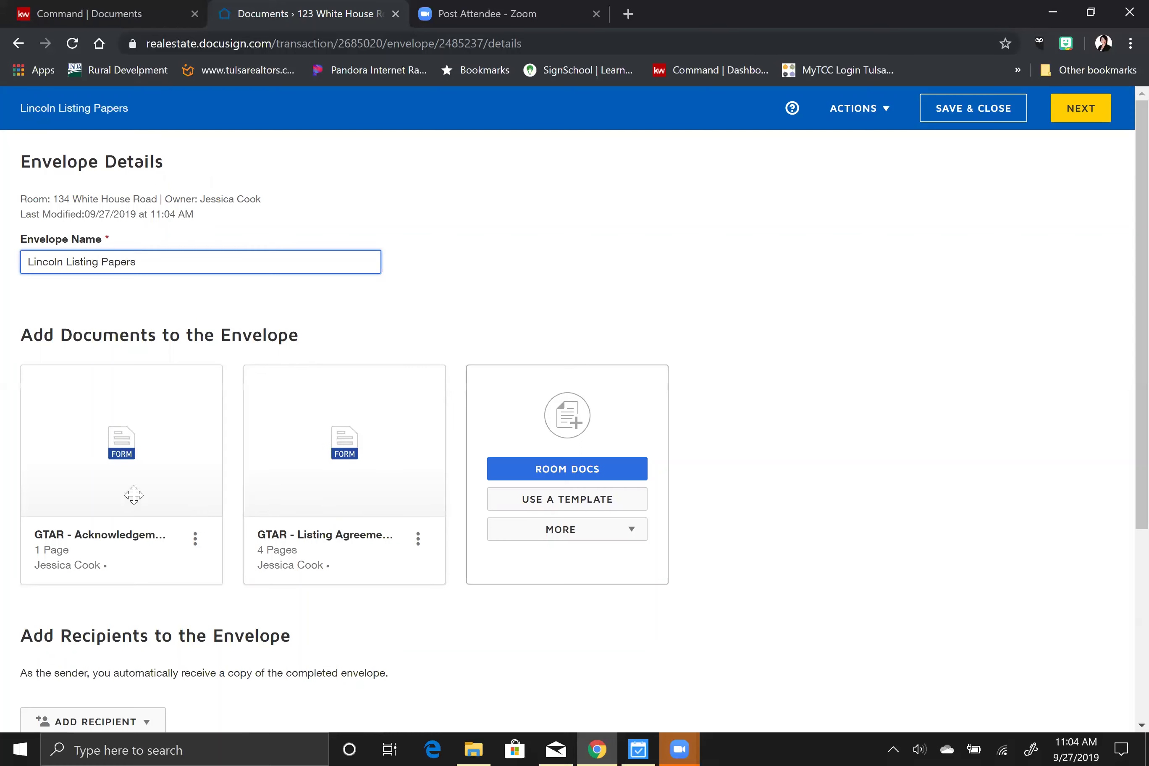
Step: Add Seller 2, Seller 1 and the Agent Owner from the room participants as recipients of the envelope
scroll(913, 544, "down", 5)
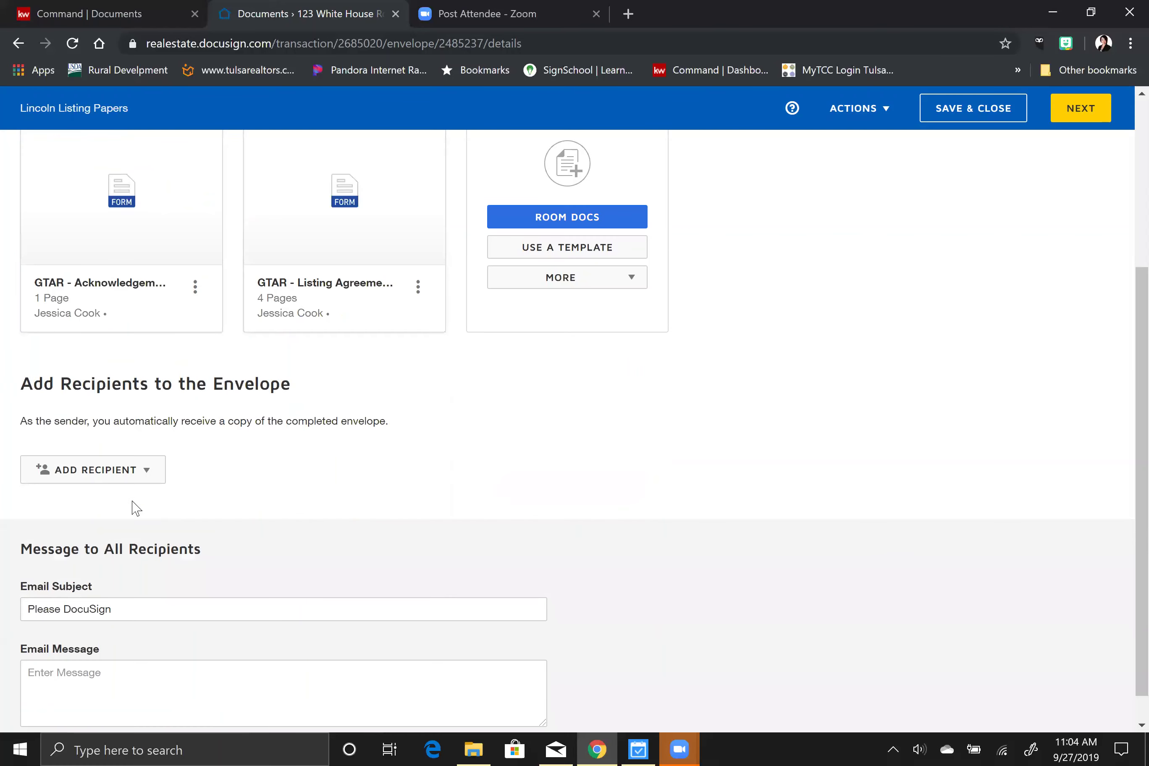
left_click(89, 478)
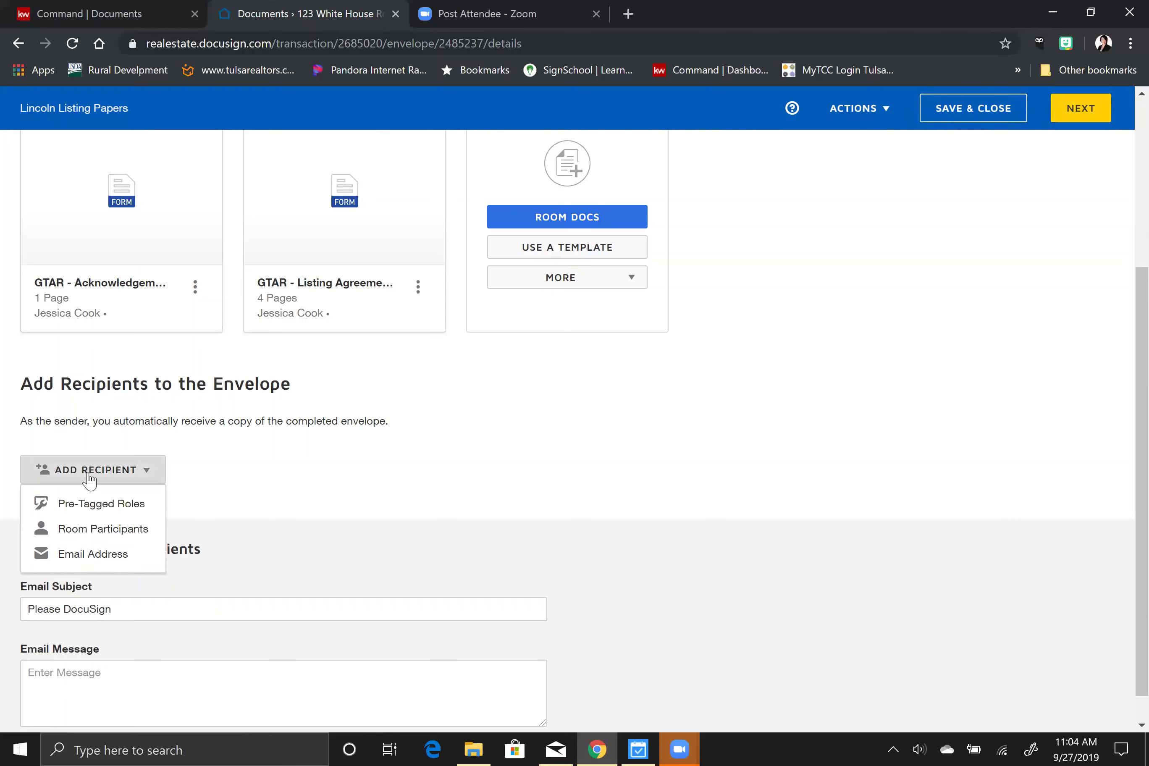
left_click(94, 533)
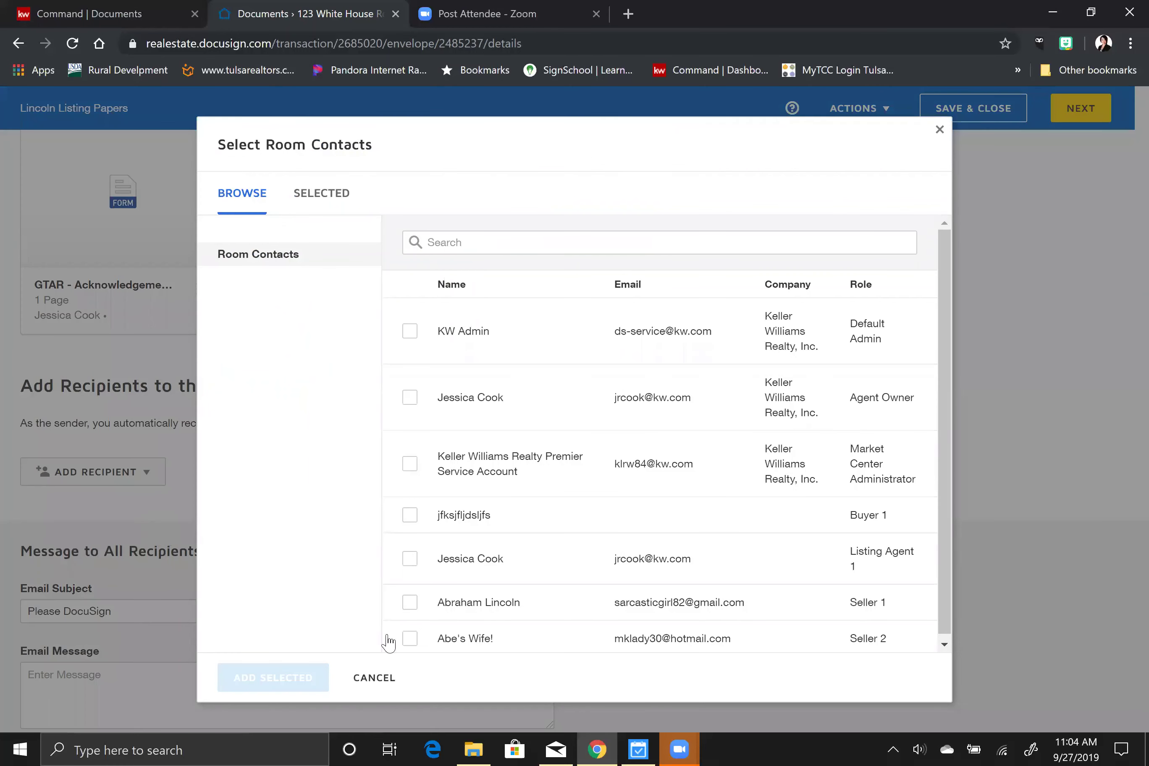
left_click(409, 639)
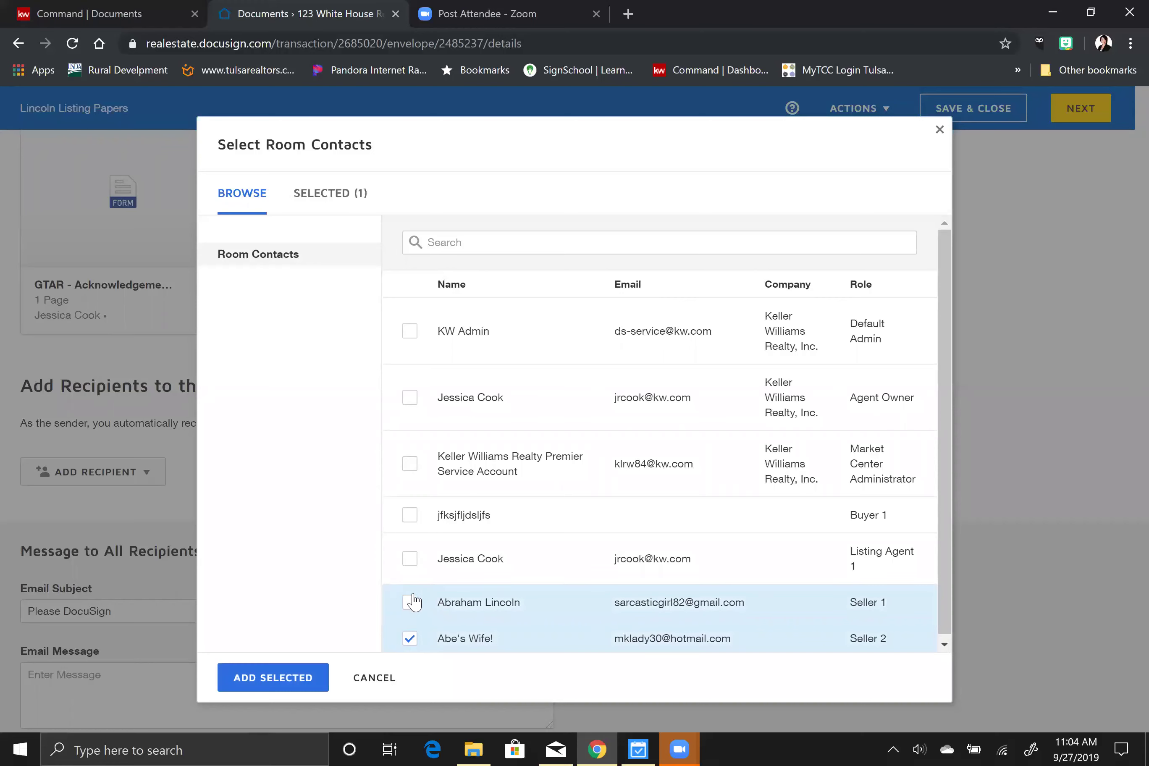
left_click(410, 602)
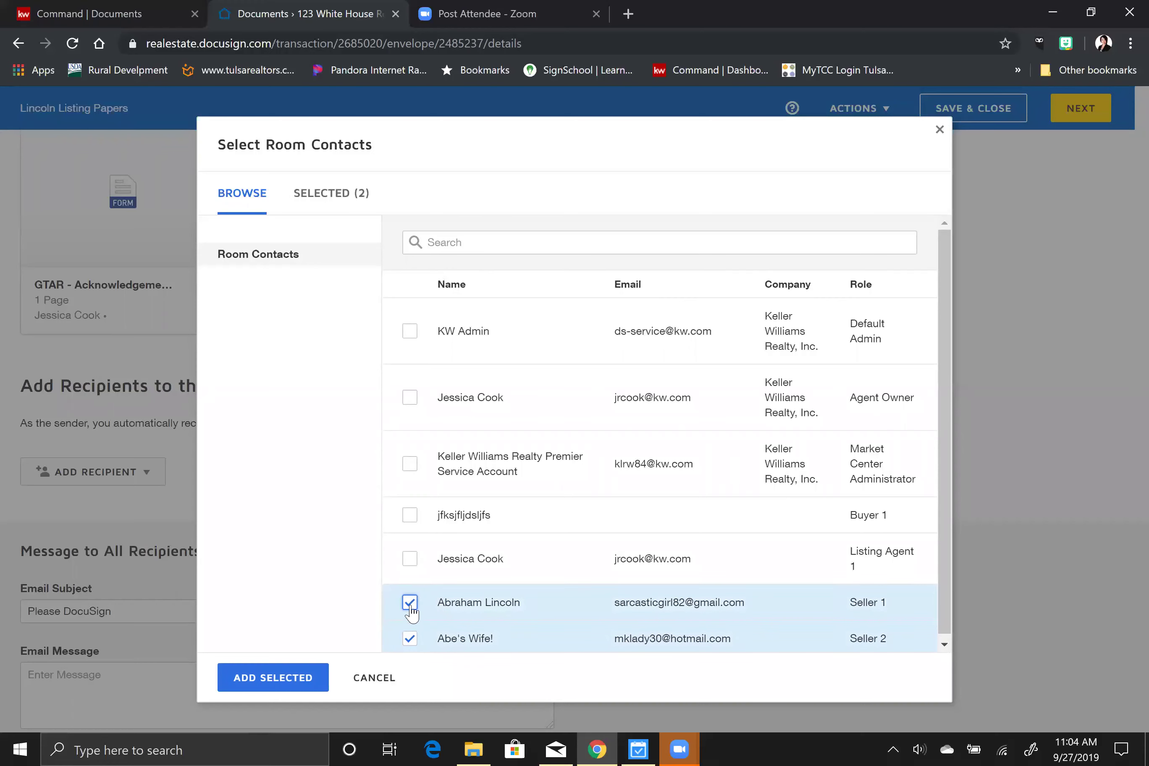
left_click(409, 561)
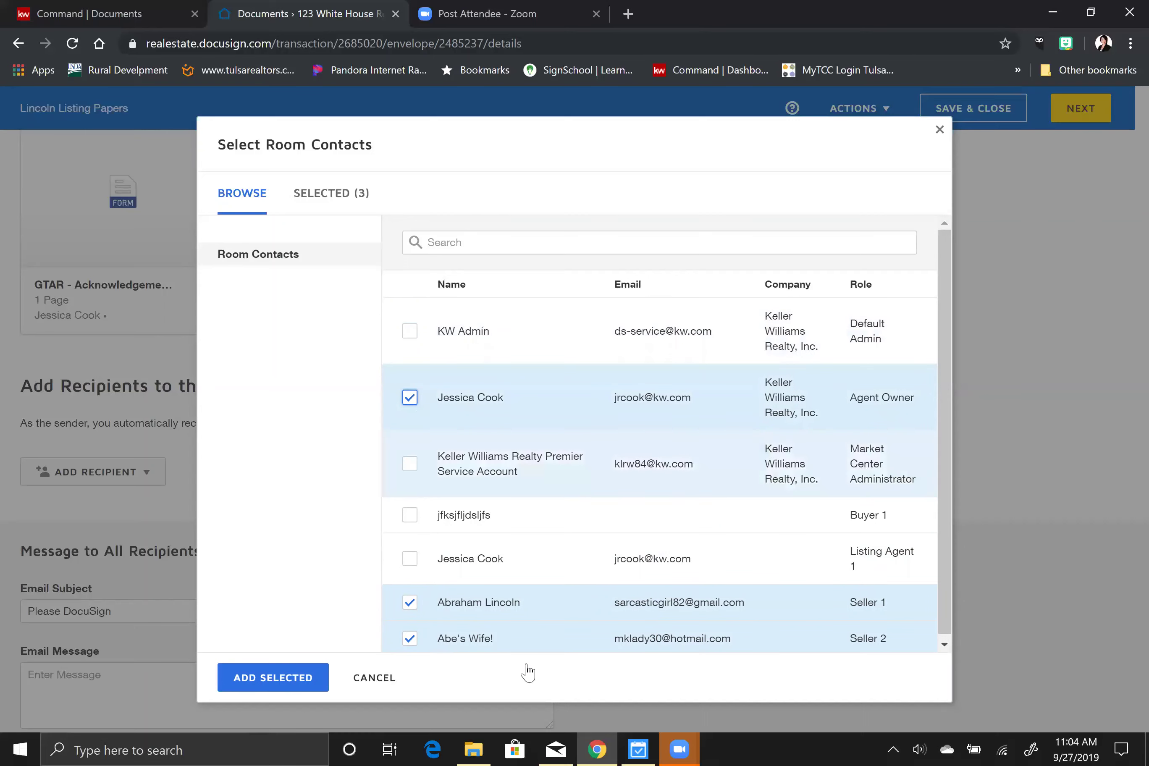
left_click(268, 690)
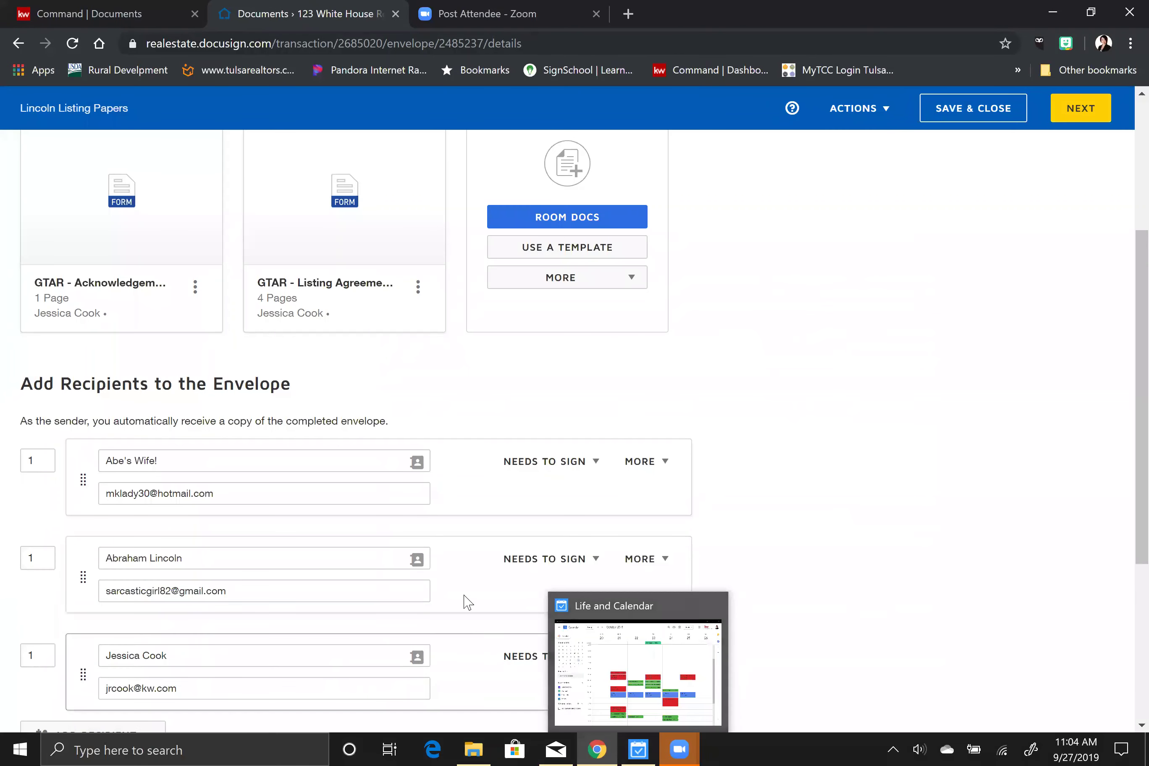
Step: Enter "For your consideration!" as the email message to all recipients and review the envelope's name, documents and recipients
scroll(460, 590, "down", 5)
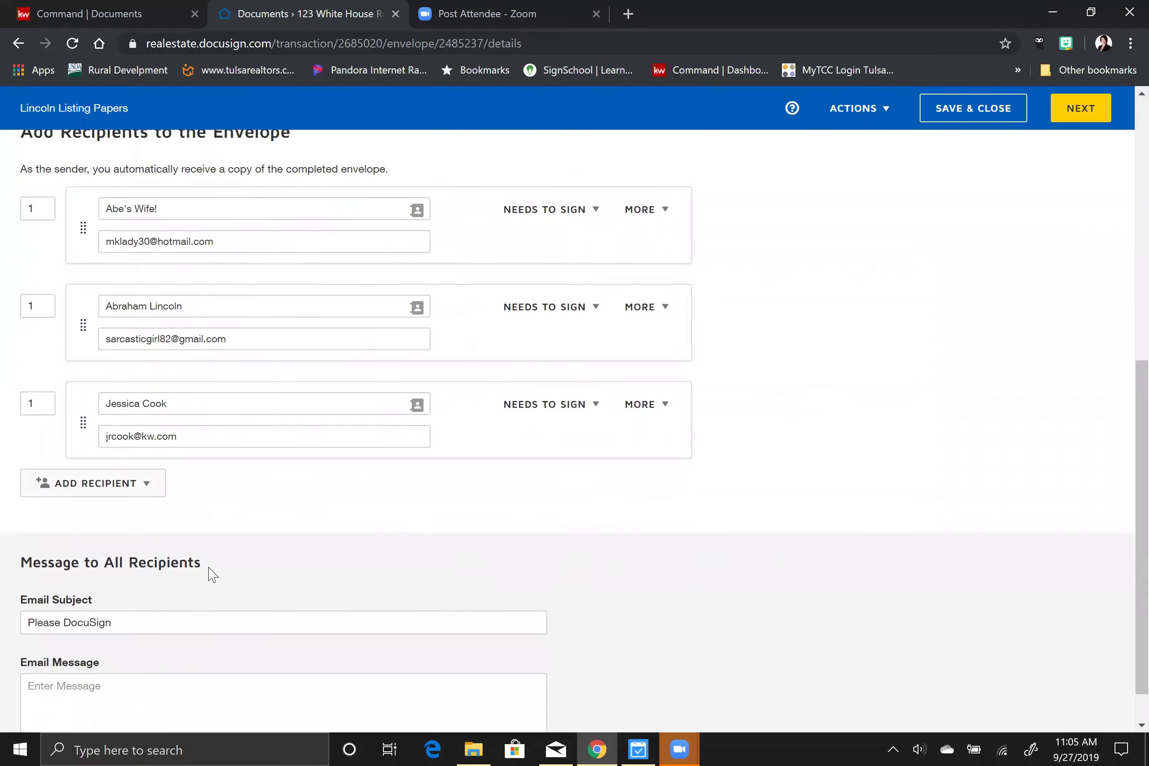
scroll(210, 574, "down", 1)
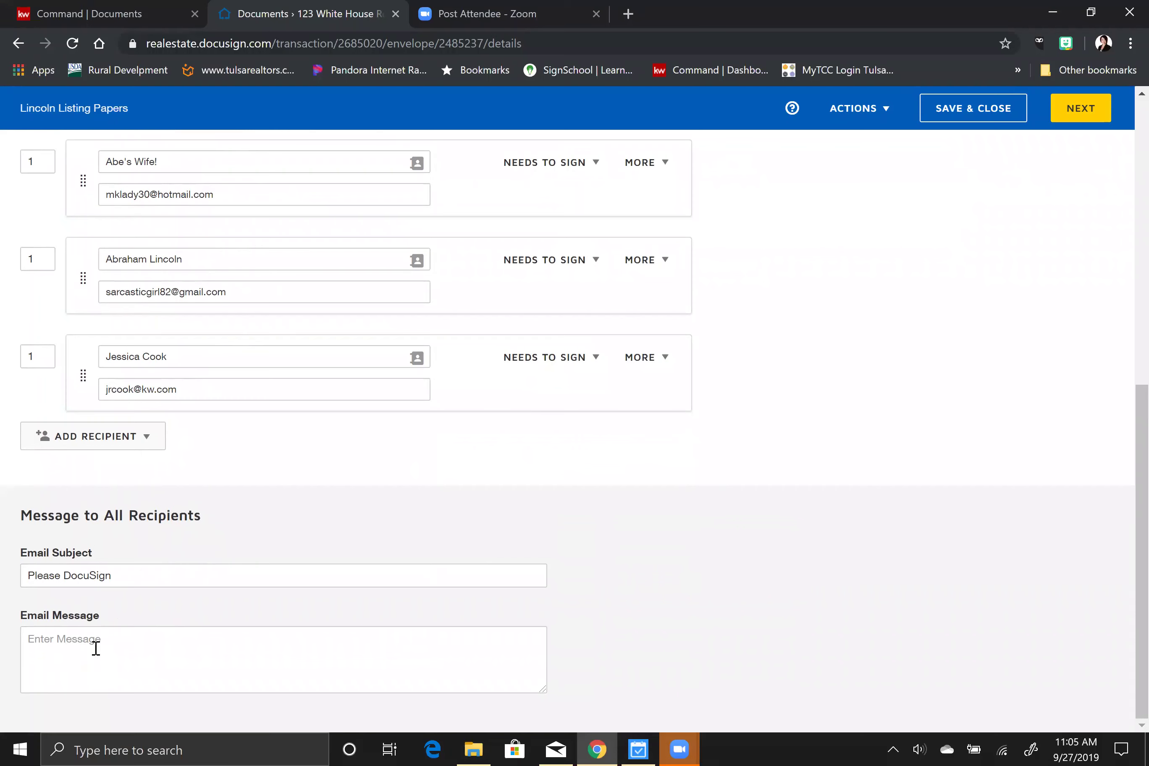
left_click(136, 637)
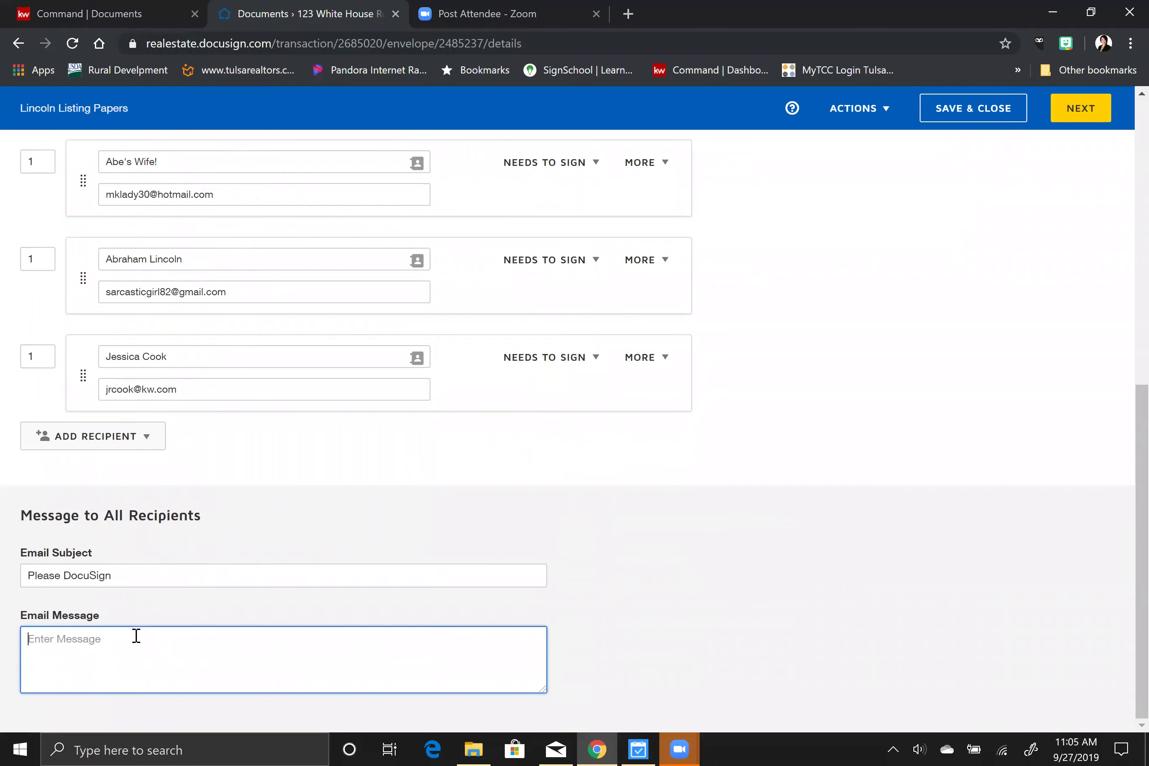
type("For your consideration!")
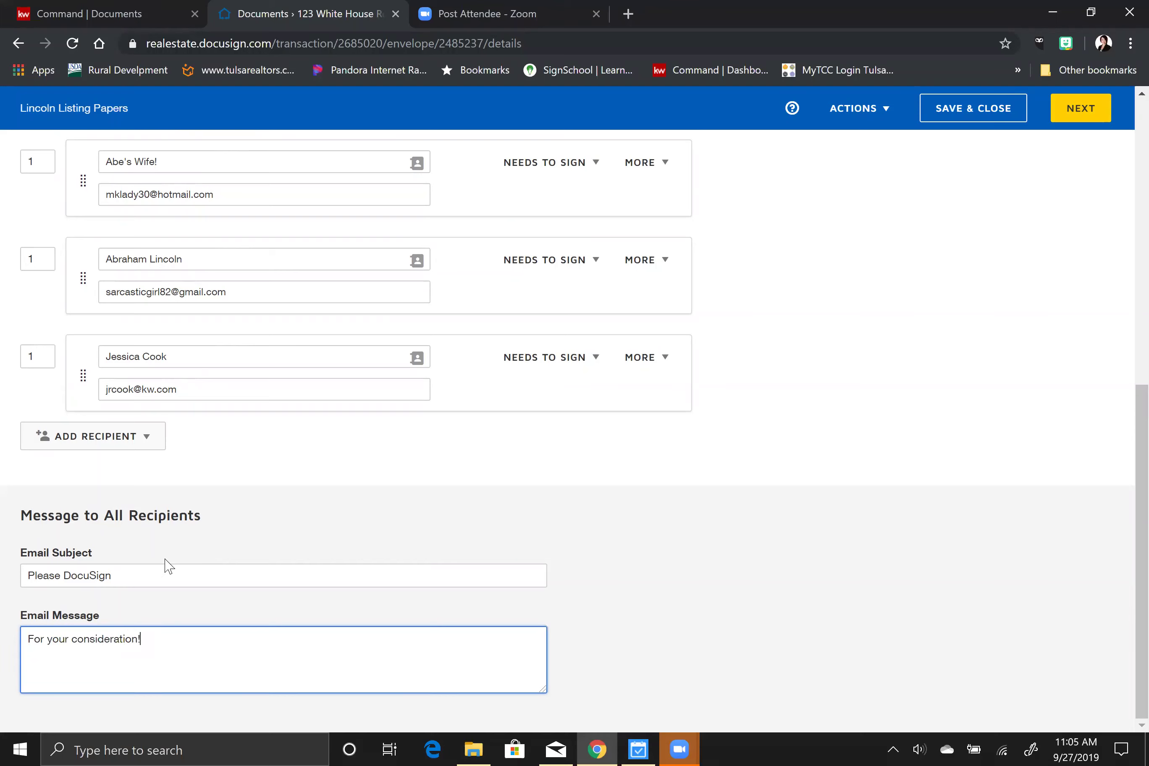
scroll(658, 526, "up", 10)
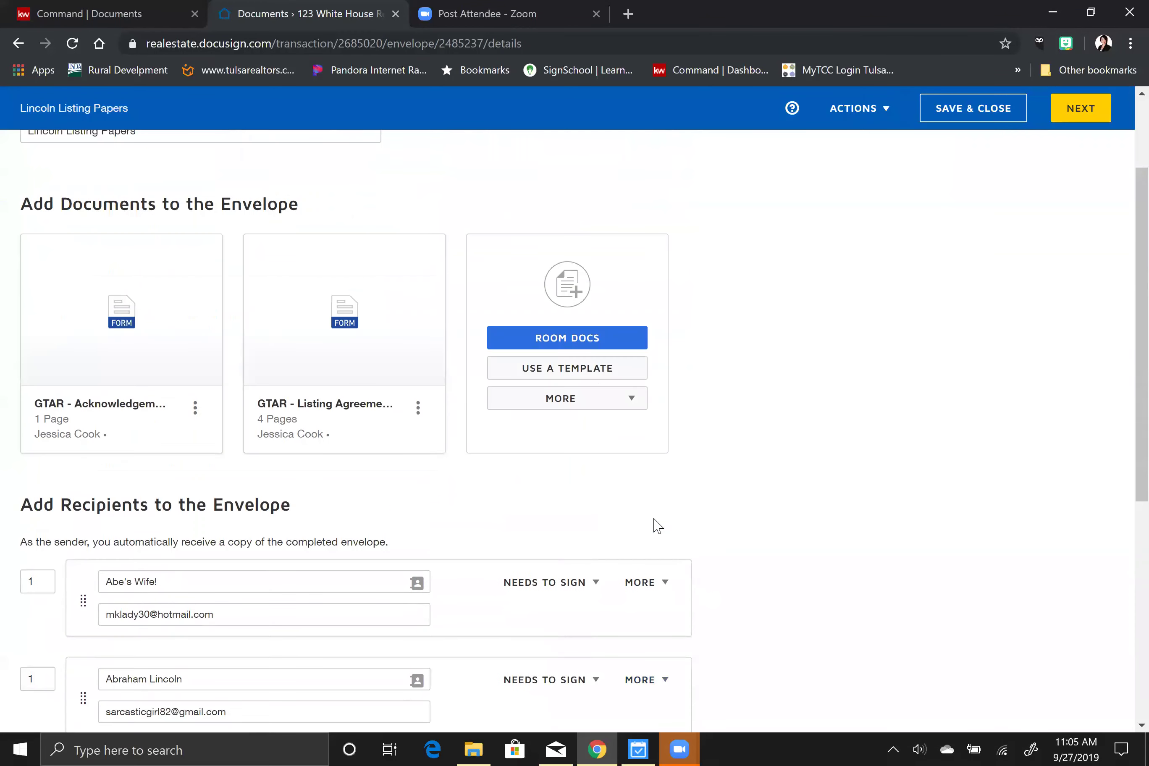
scroll(656, 526, "down", 5)
scroll(654, 526, "up", 5)
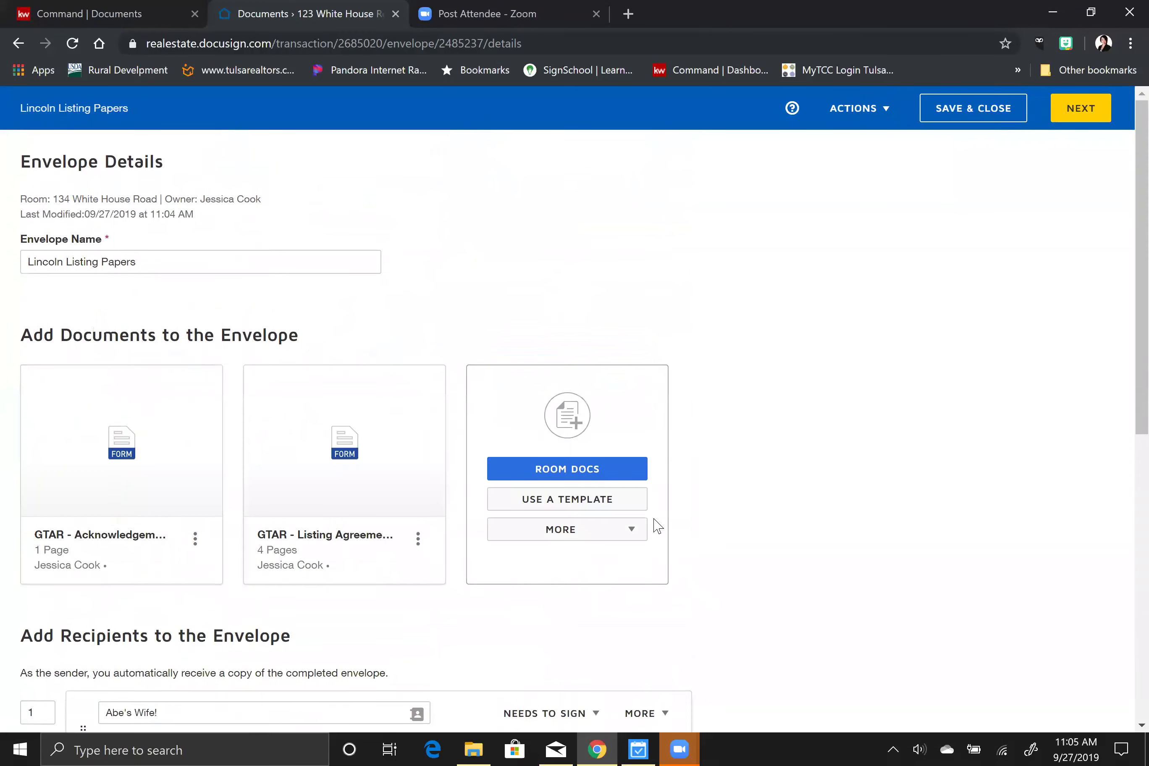
scroll(594, 525, "down", 5)
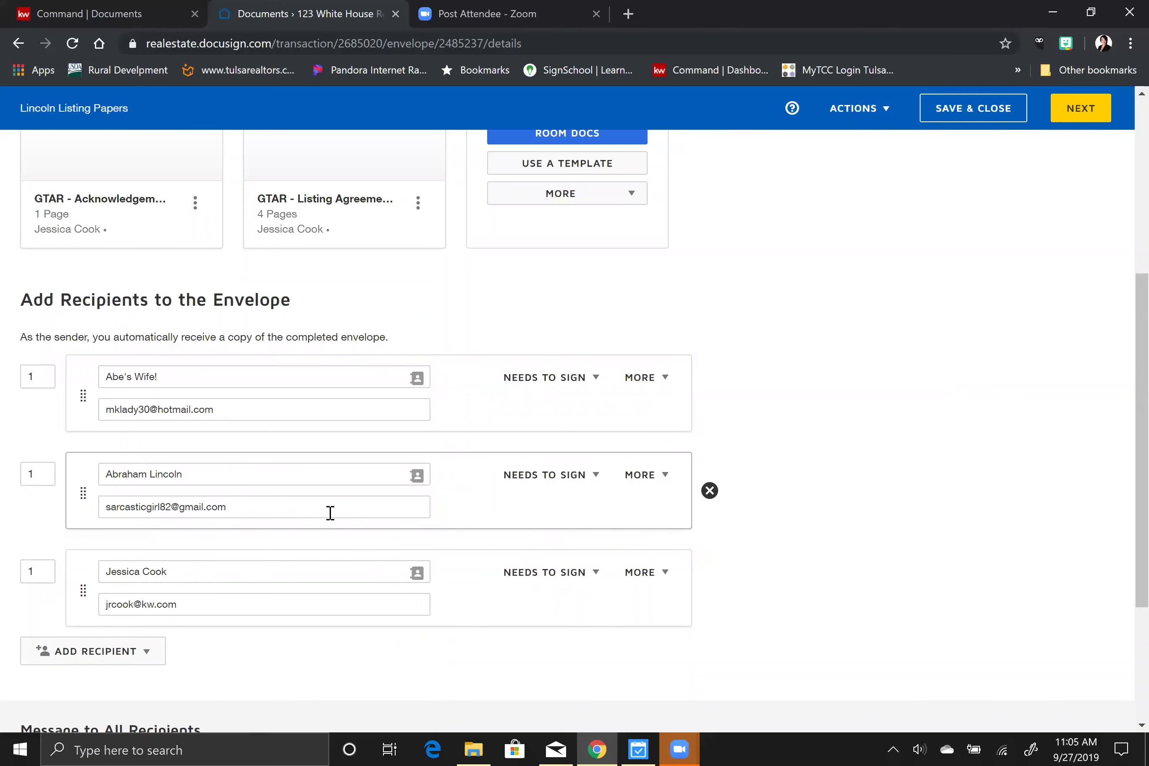
scroll(798, 618, "up", 5)
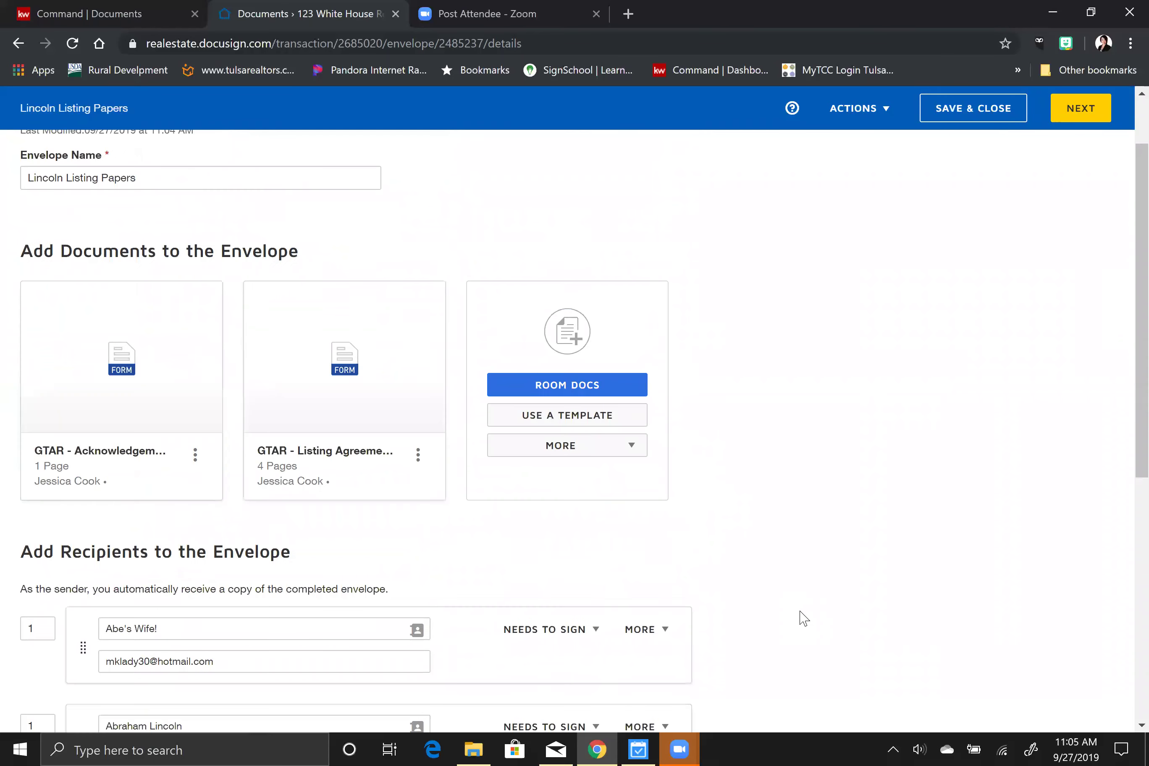
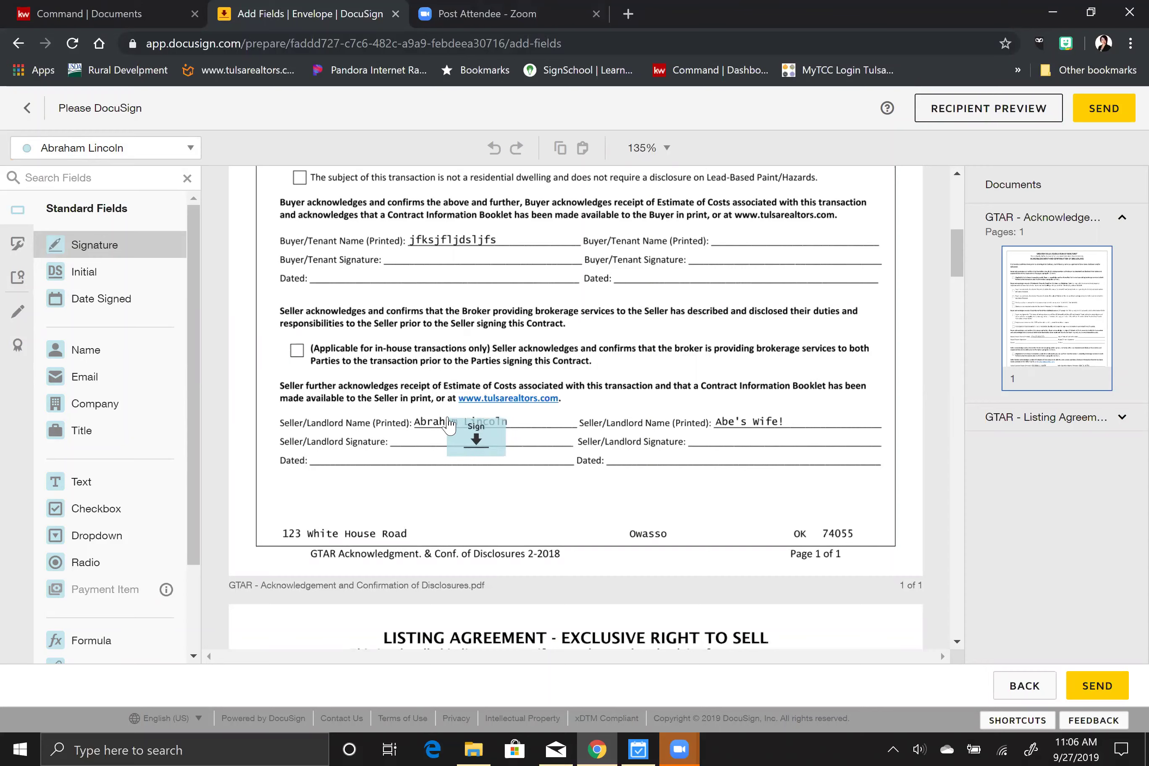
Step: Place a Signature field and a Date Signed field for Seller 1 on the first Seller/Landlord lines of the disclosures form
left_click(449, 425)
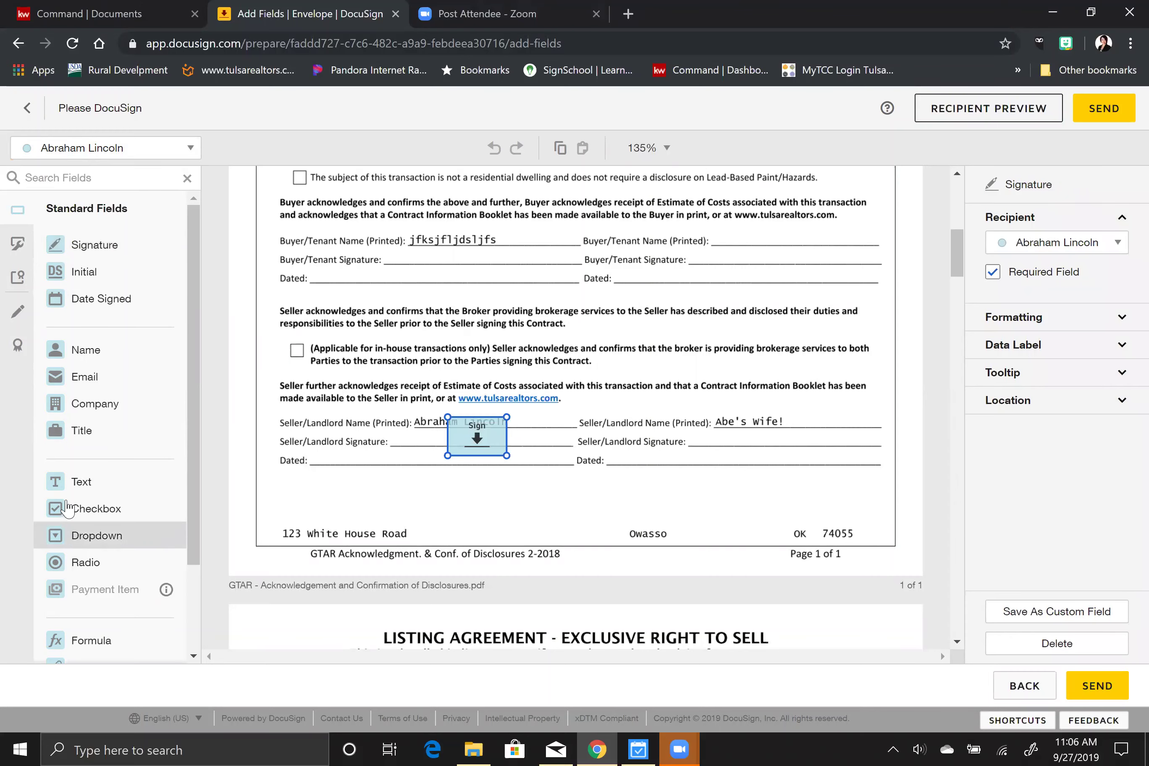
left_click(96, 299)
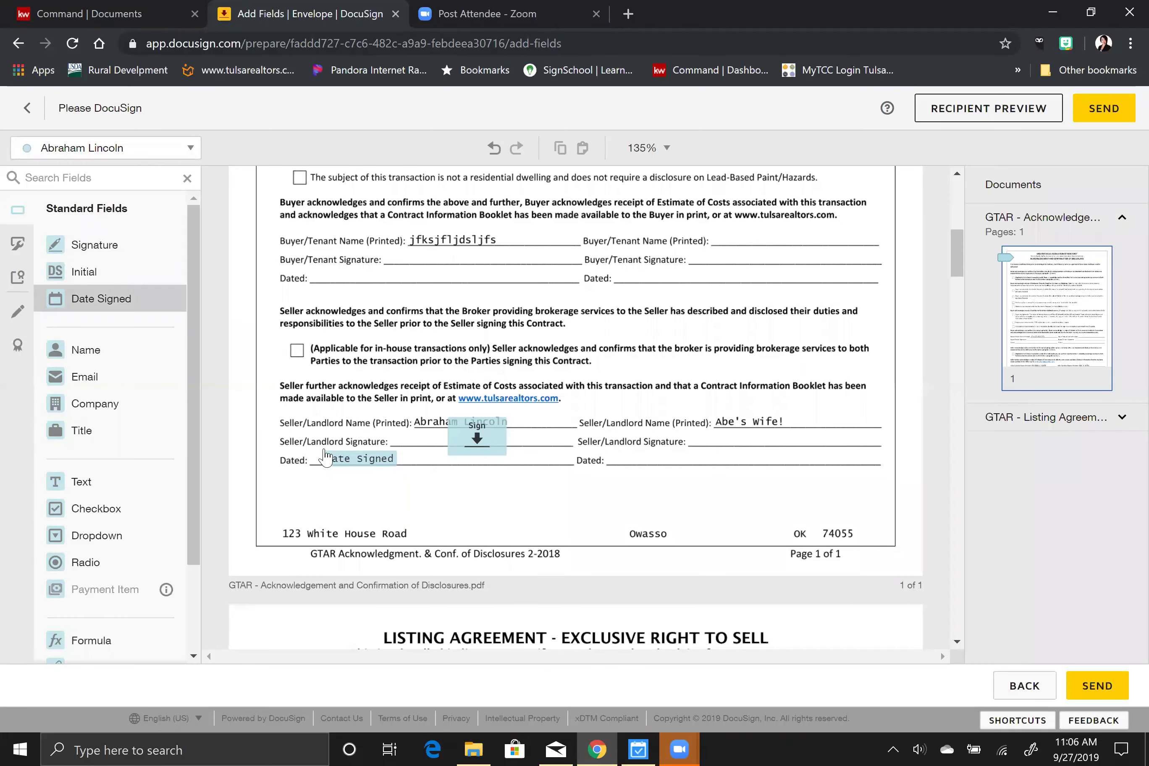
left_click(326, 456)
Step: Place a Signature field and a Date Signed field for Seller 2 on the second Seller/Landlord lines of the disclosures form
left_click(130, 154)
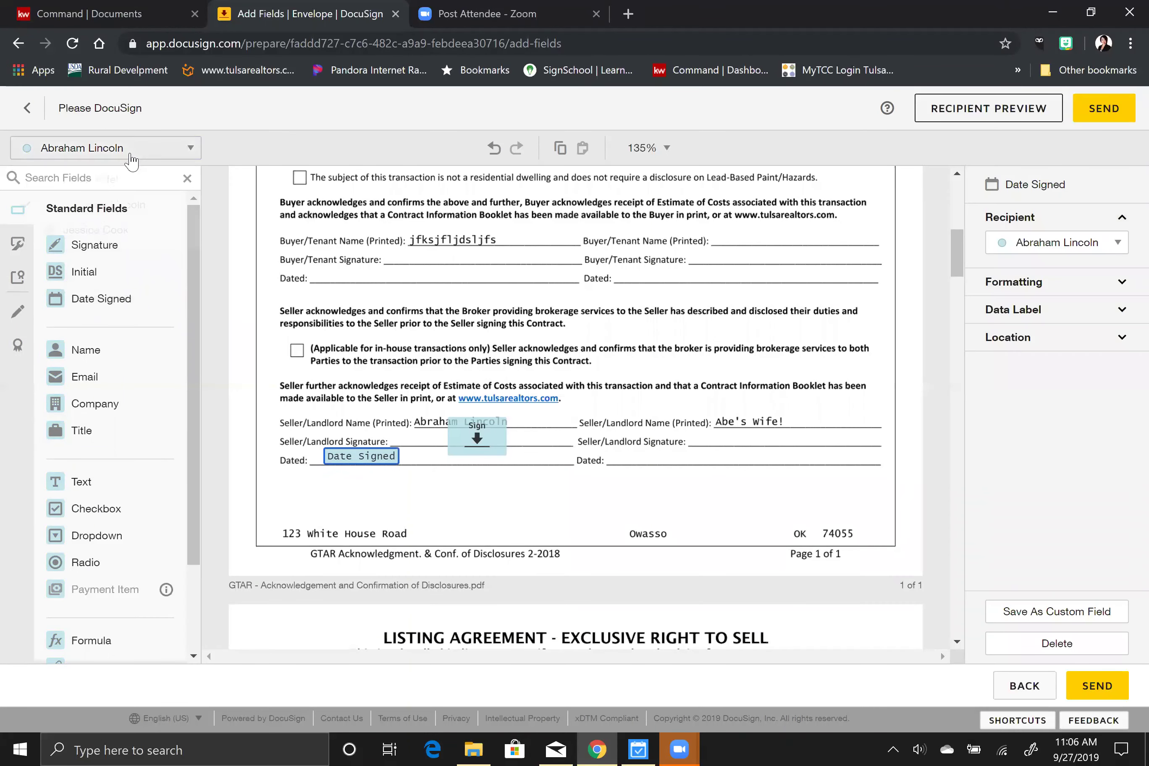
left_click(113, 179)
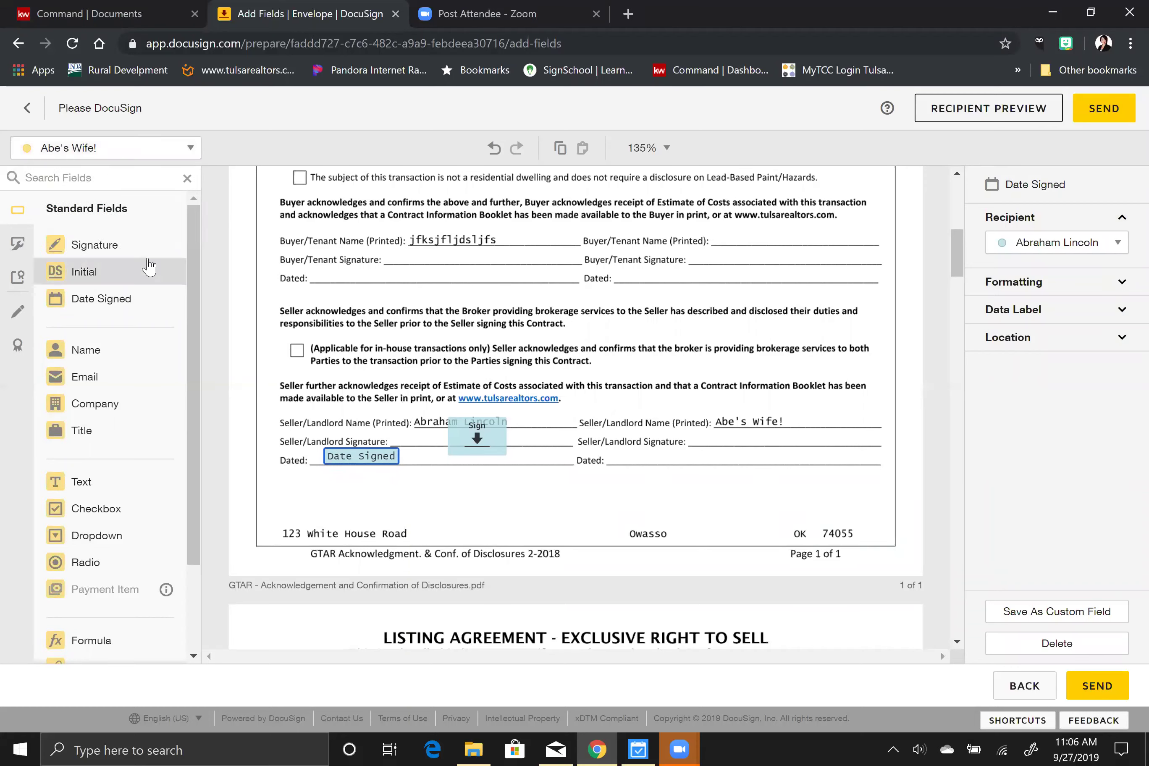
left_click(61, 246)
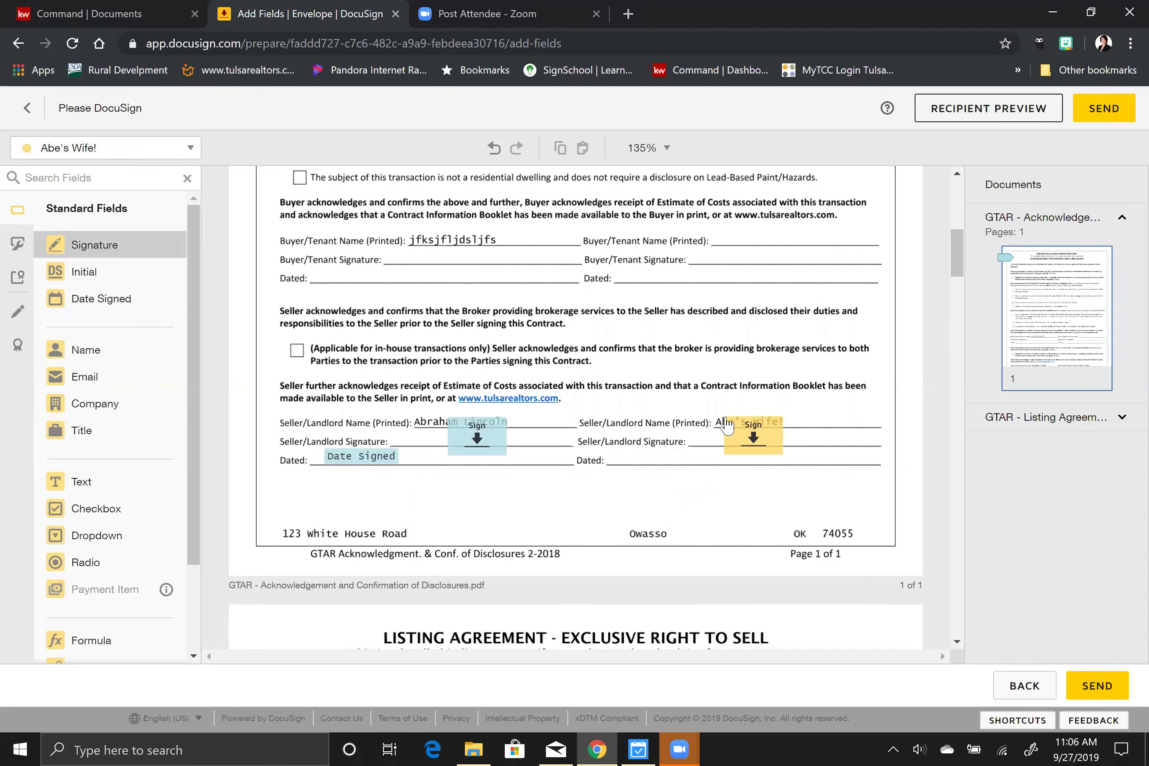
left_click(742, 425)
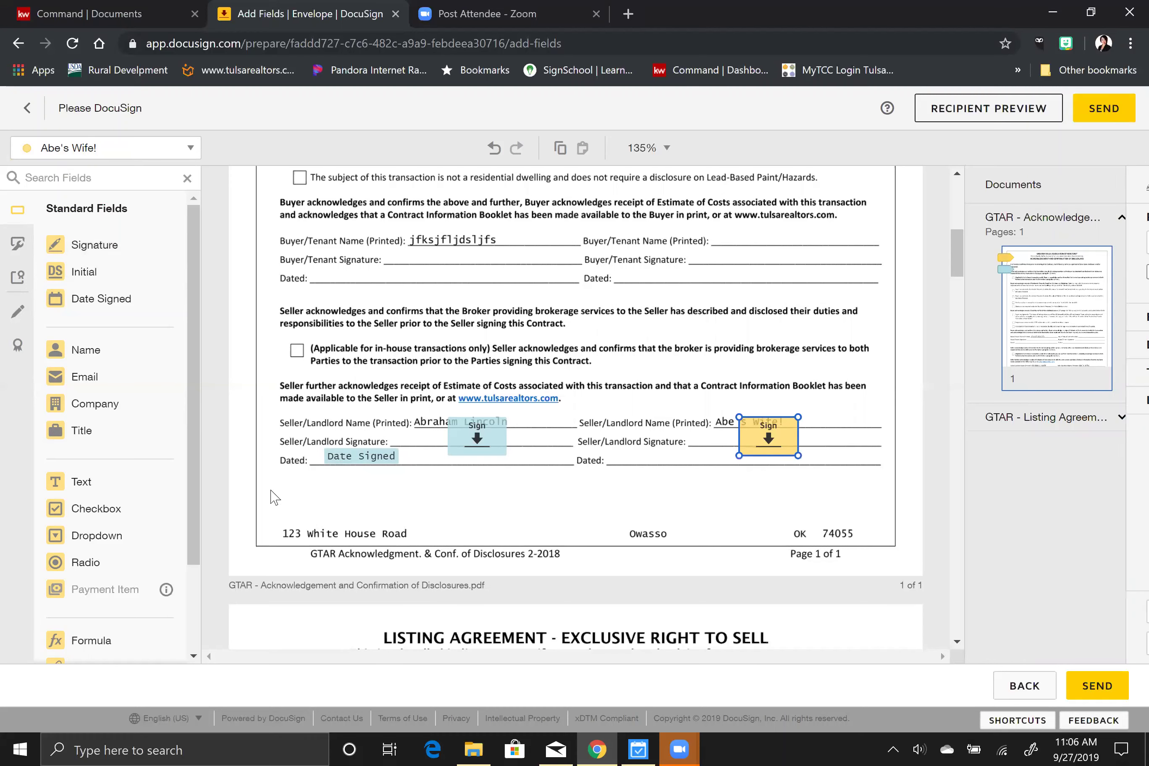
left_click(89, 299)
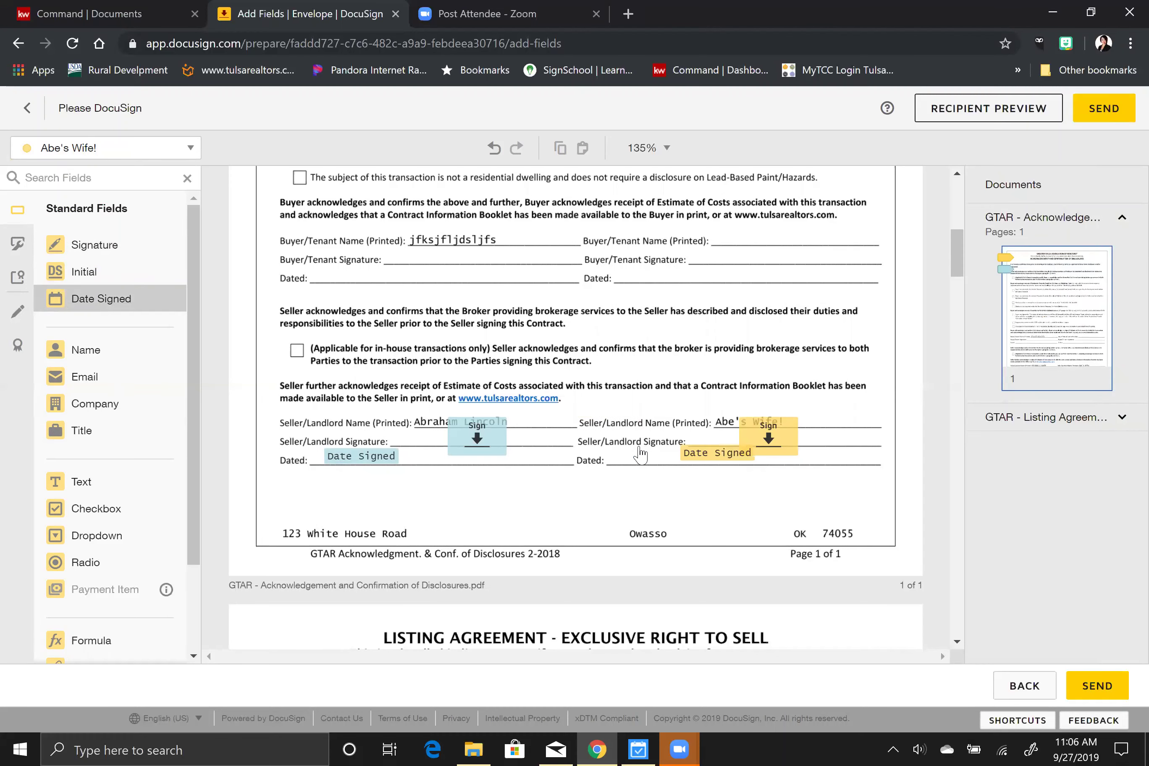
left_click(622, 453)
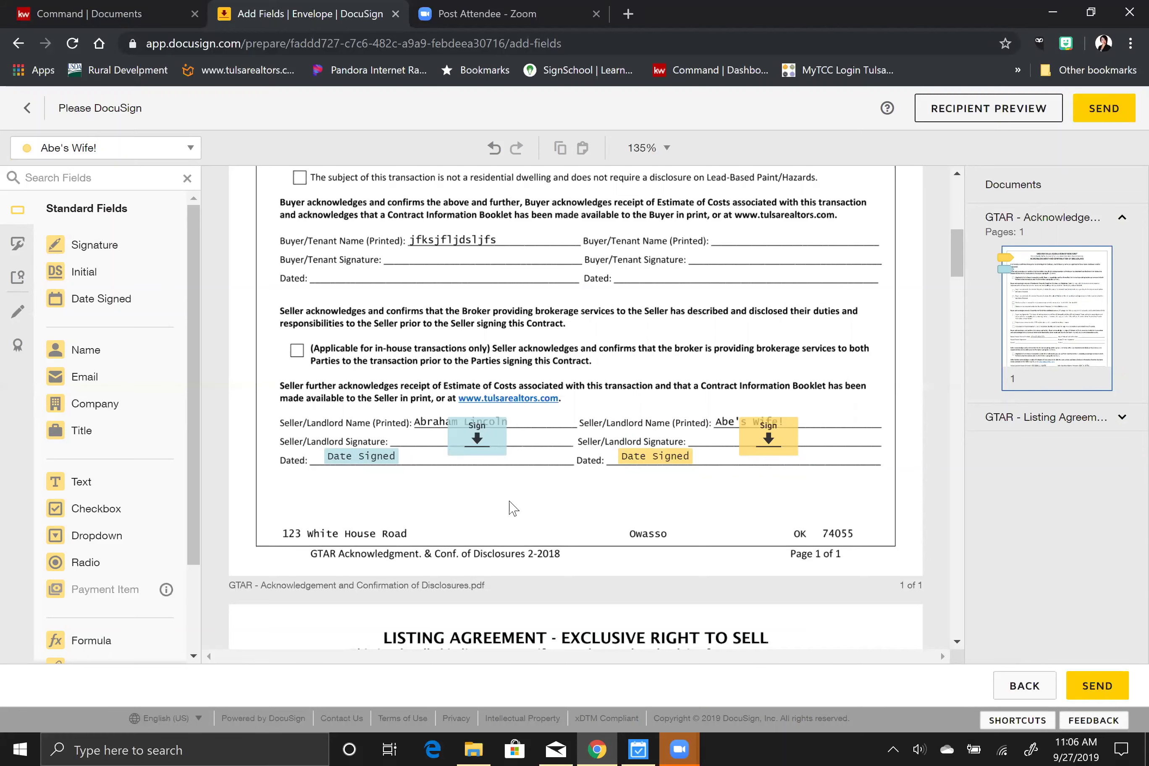
Step: Place an Initial field for Seller 2 in the left margin beside paragraph c on page 2 of the listing agreement
scroll(543, 499, "down", 15)
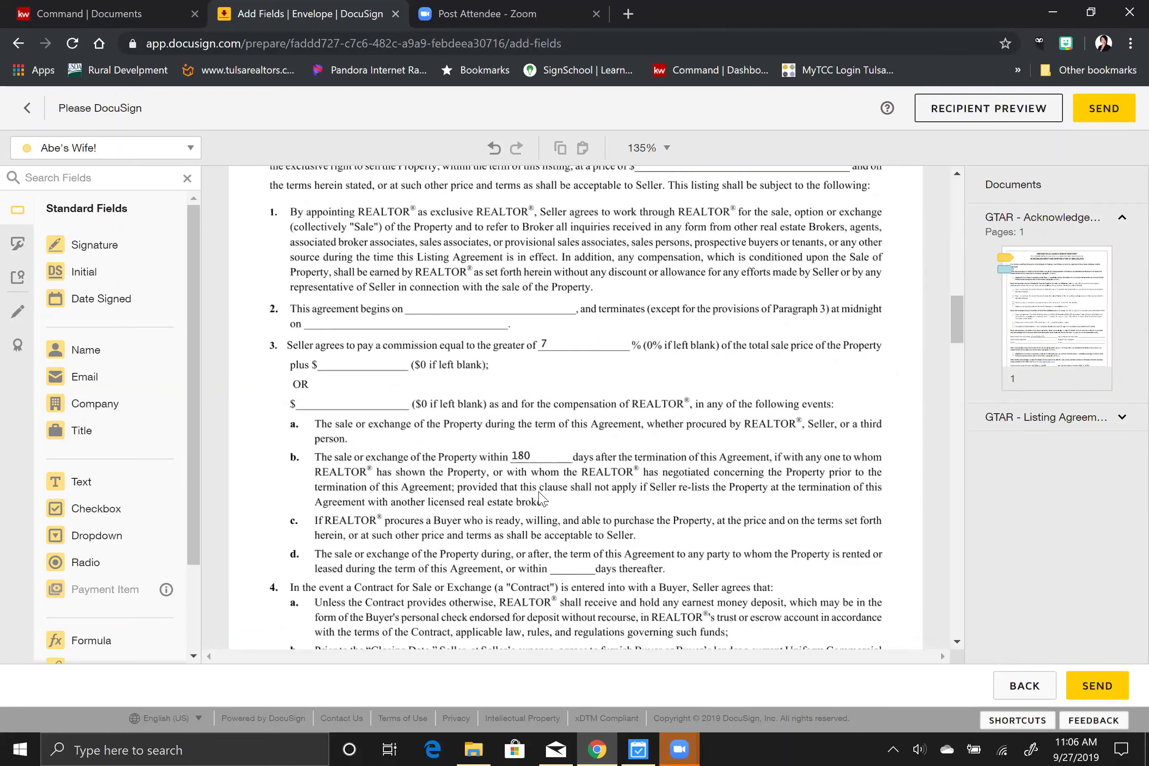
scroll(542, 499, "down", 10)
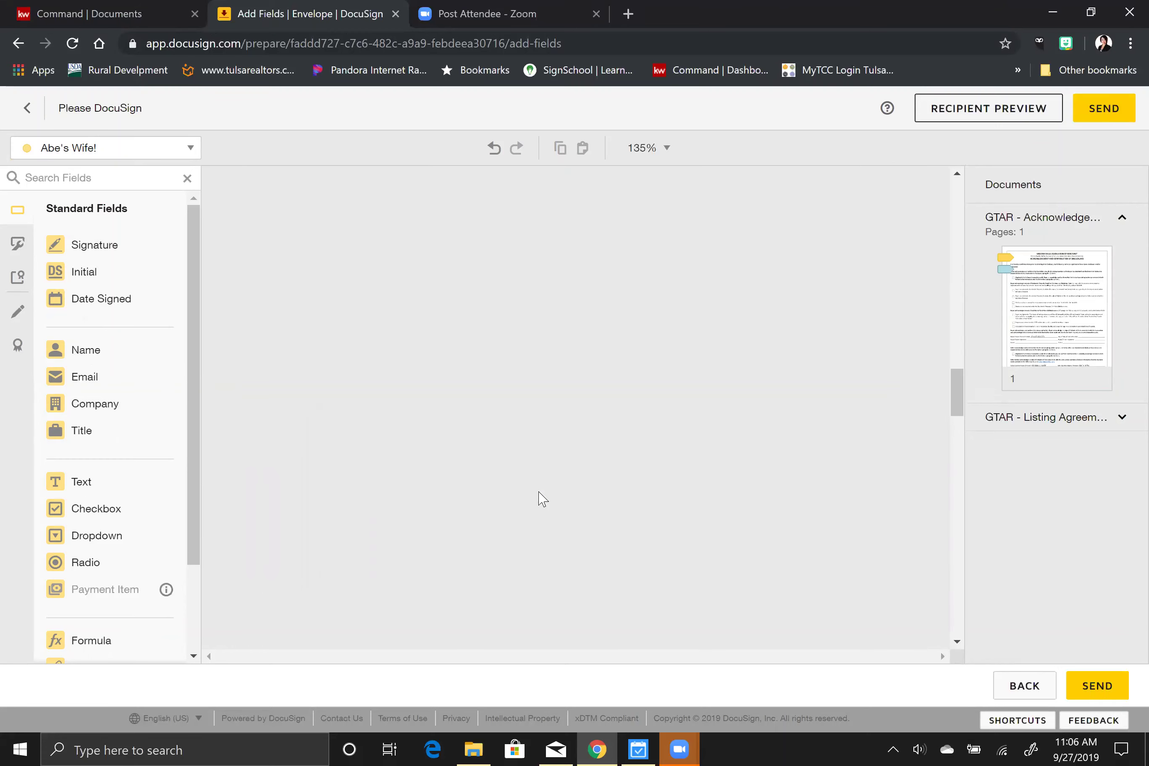
scroll(542, 499, "up", 5)
scroll(543, 499, "down", 10)
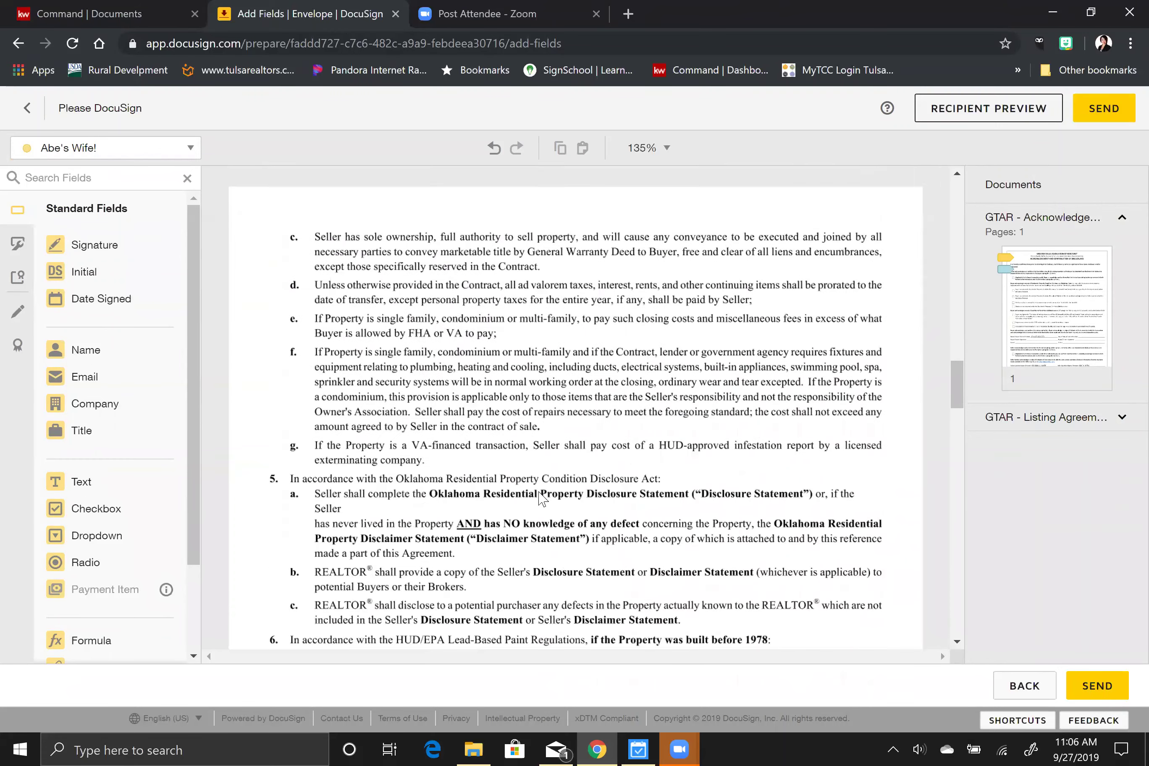
scroll(542, 500, "down", 3)
scroll(539, 499, "up", 12)
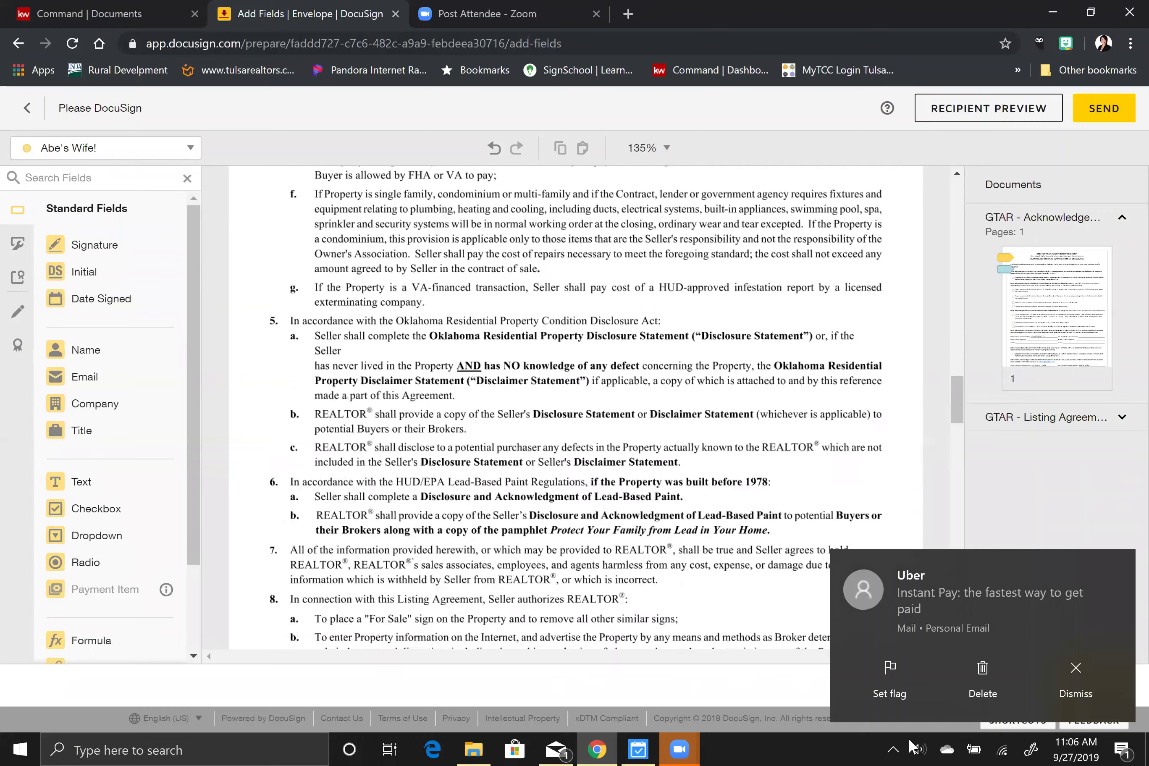
left_click(1001, 692)
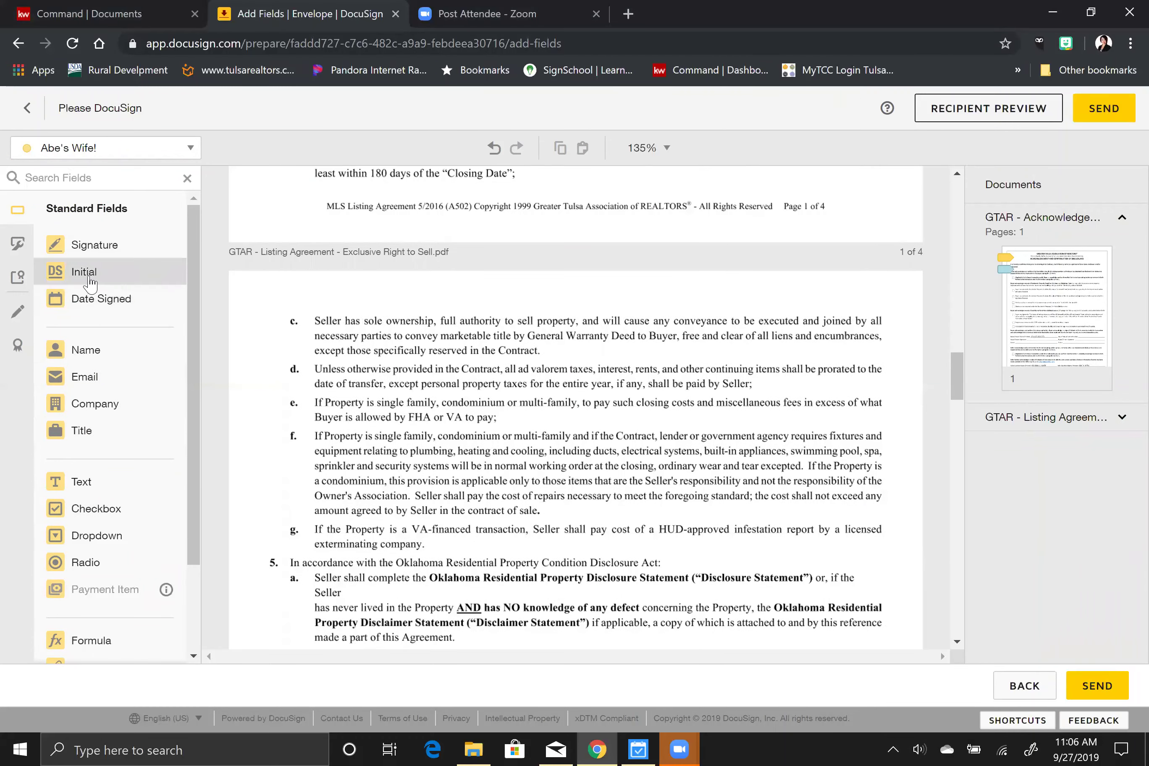
left_click_drag(90, 280, 231, 307)
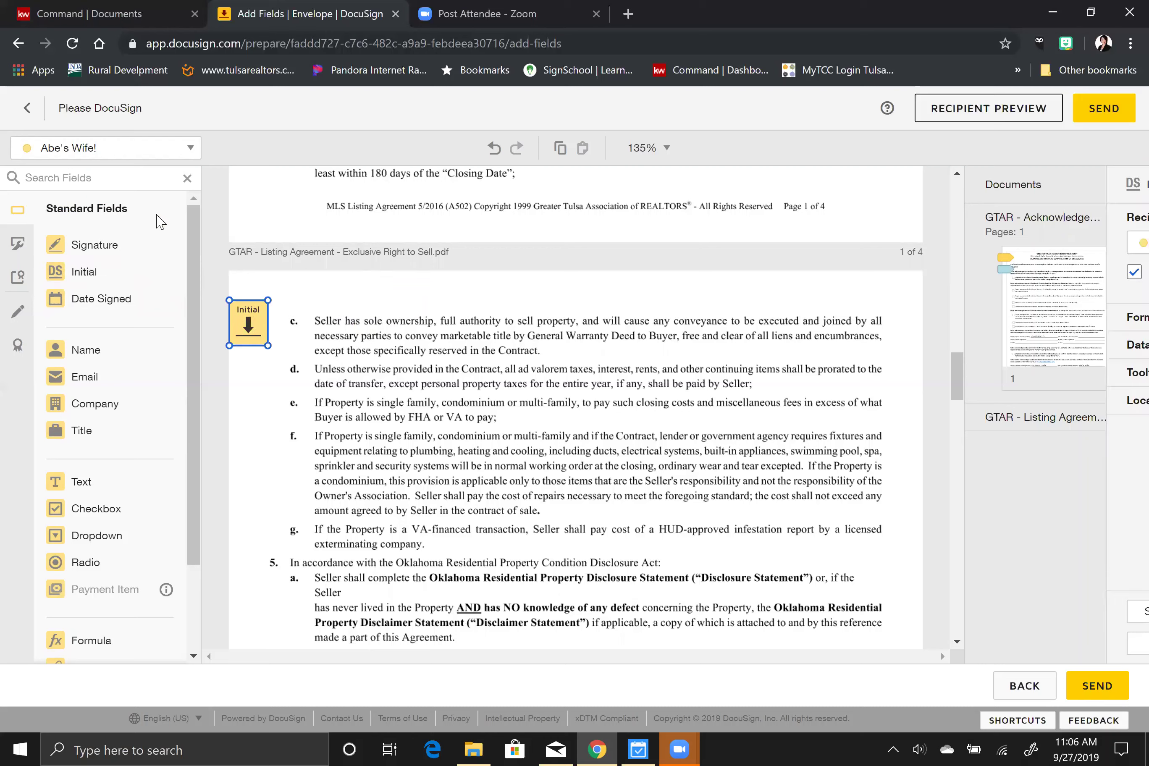
Step: Place an Initial field for Seller 1 directly below Seller 2's initials on page 2 of the listing agreement
left_click(115, 159)
left_click(115, 198)
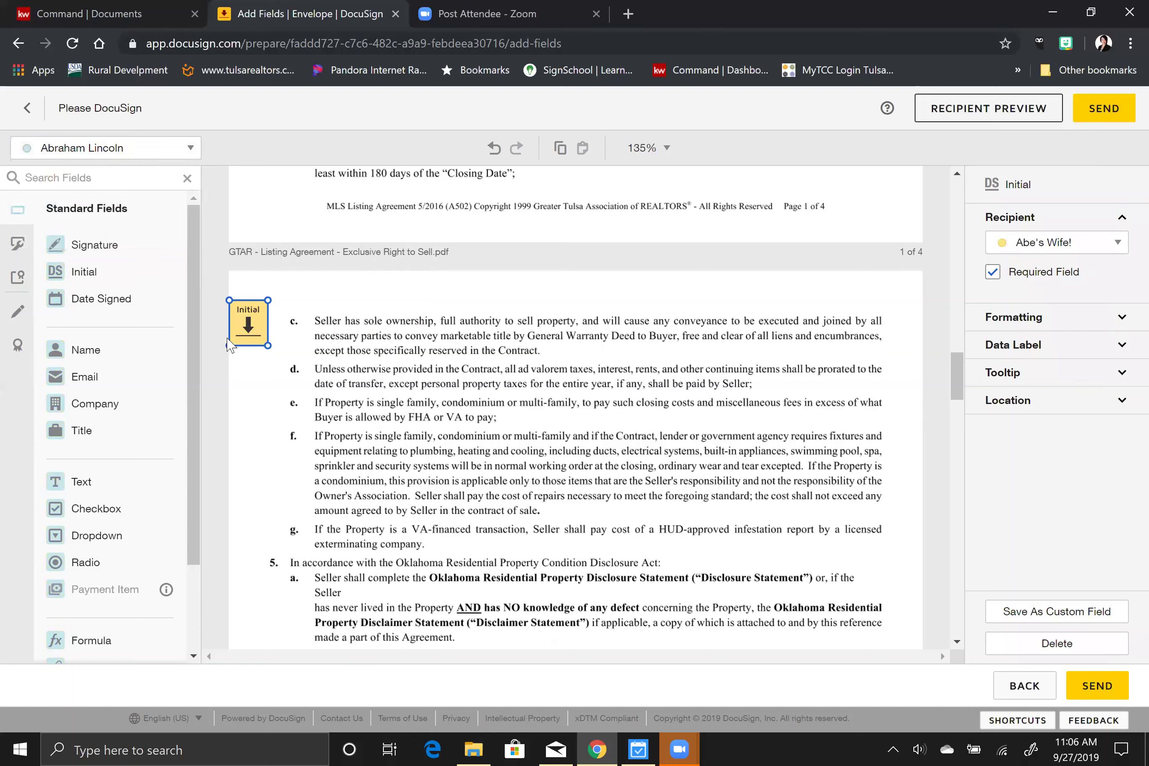
left_click(85, 271)
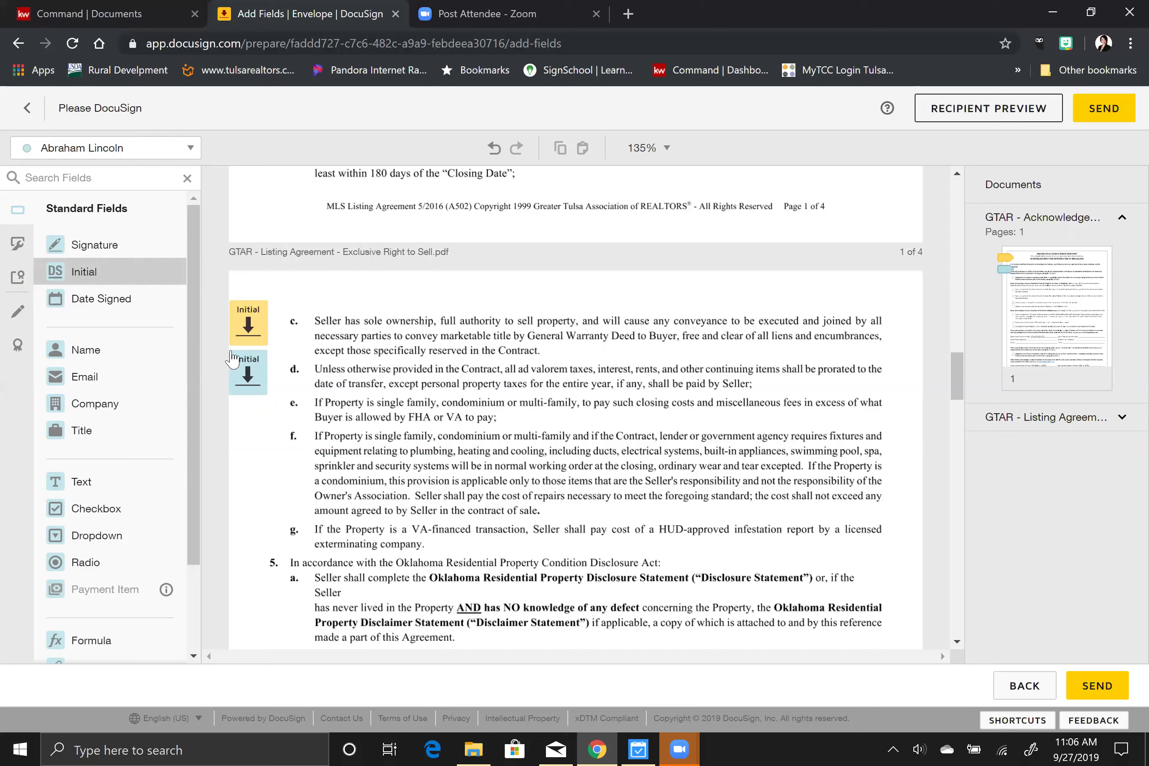
left_click(234, 359)
left_click(267, 434)
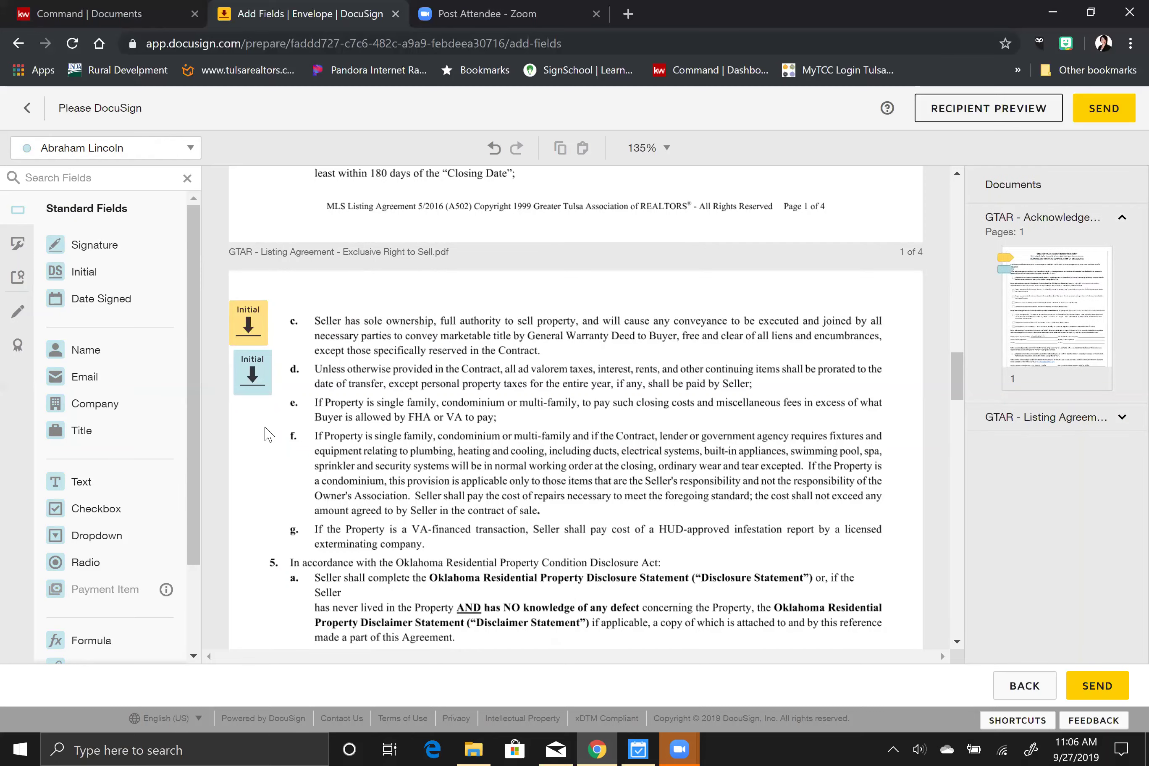
Step: Review the following pages of the listing agreement and the seller signature and date fields on the disclosures form
scroll(435, 437, "down", 10)
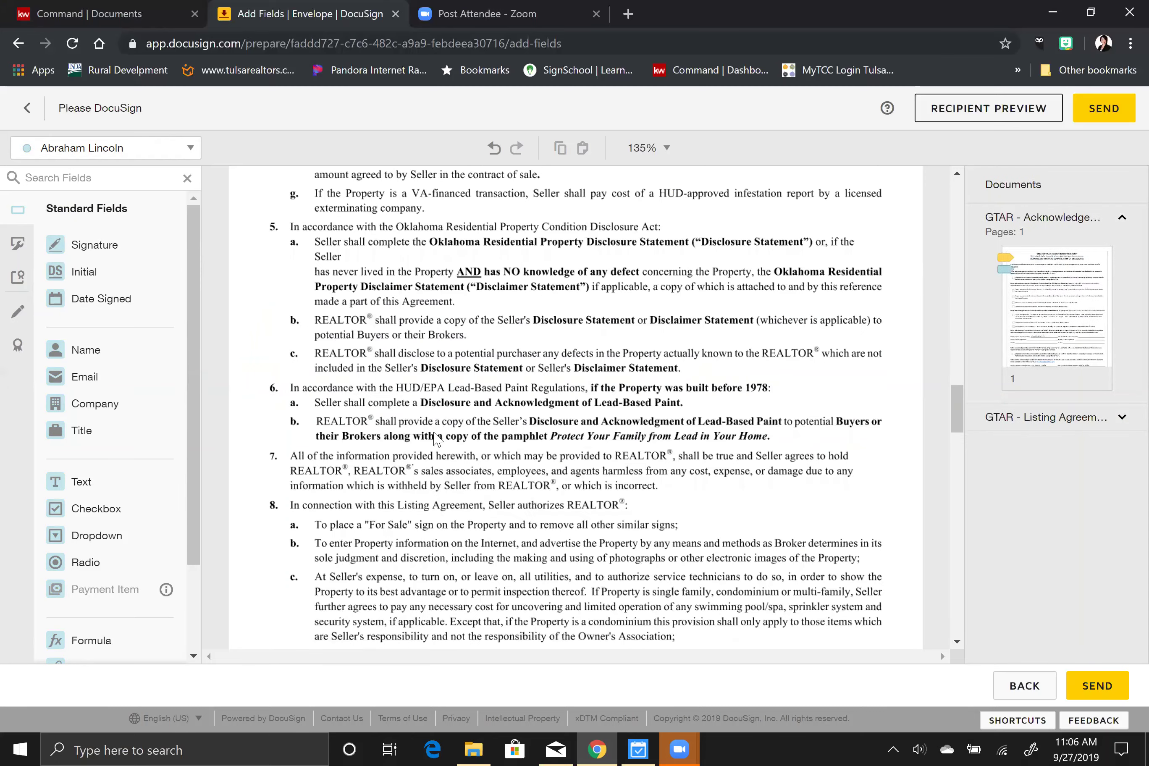
scroll(435, 437, "down", 5)
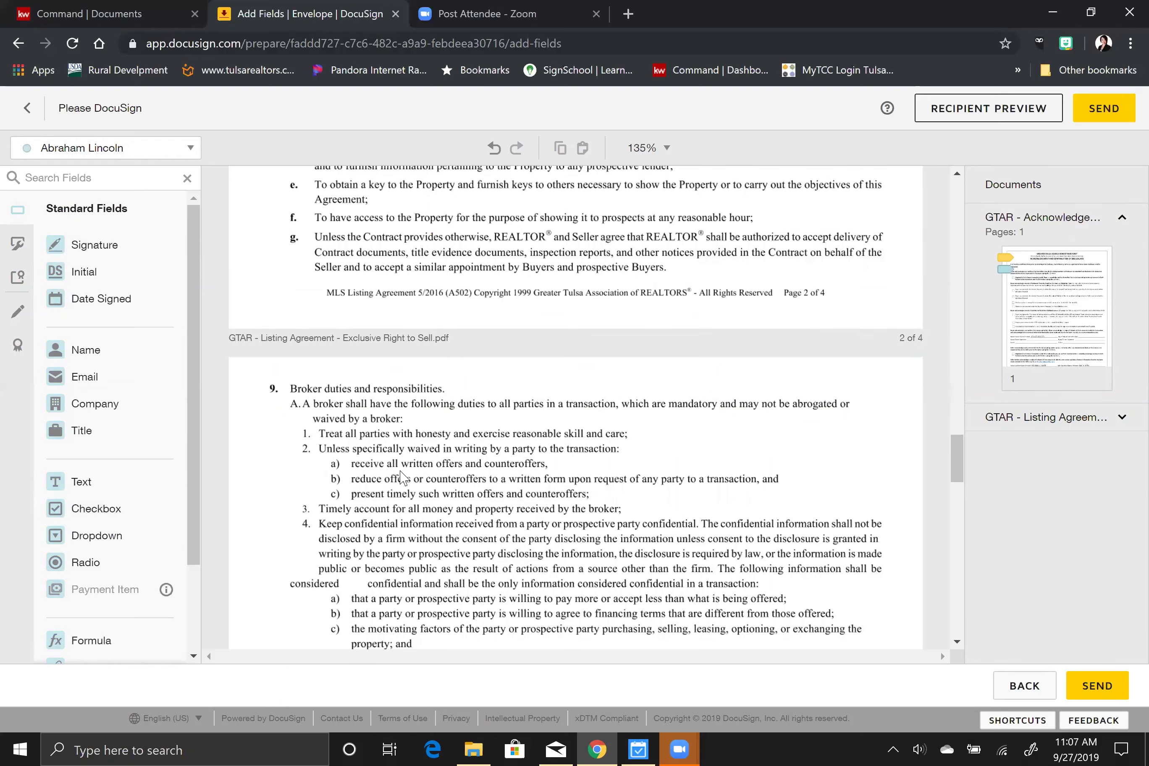
scroll(402, 477, "down", 12)
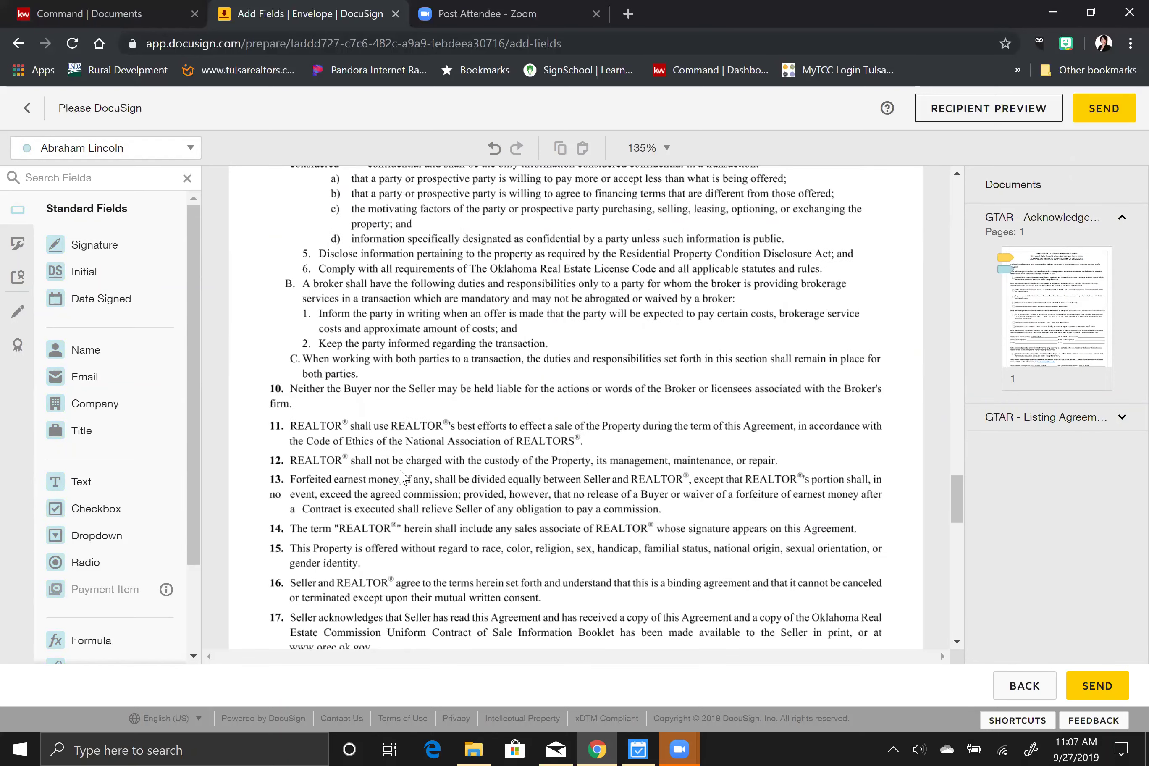
scroll(403, 477, "up", 15)
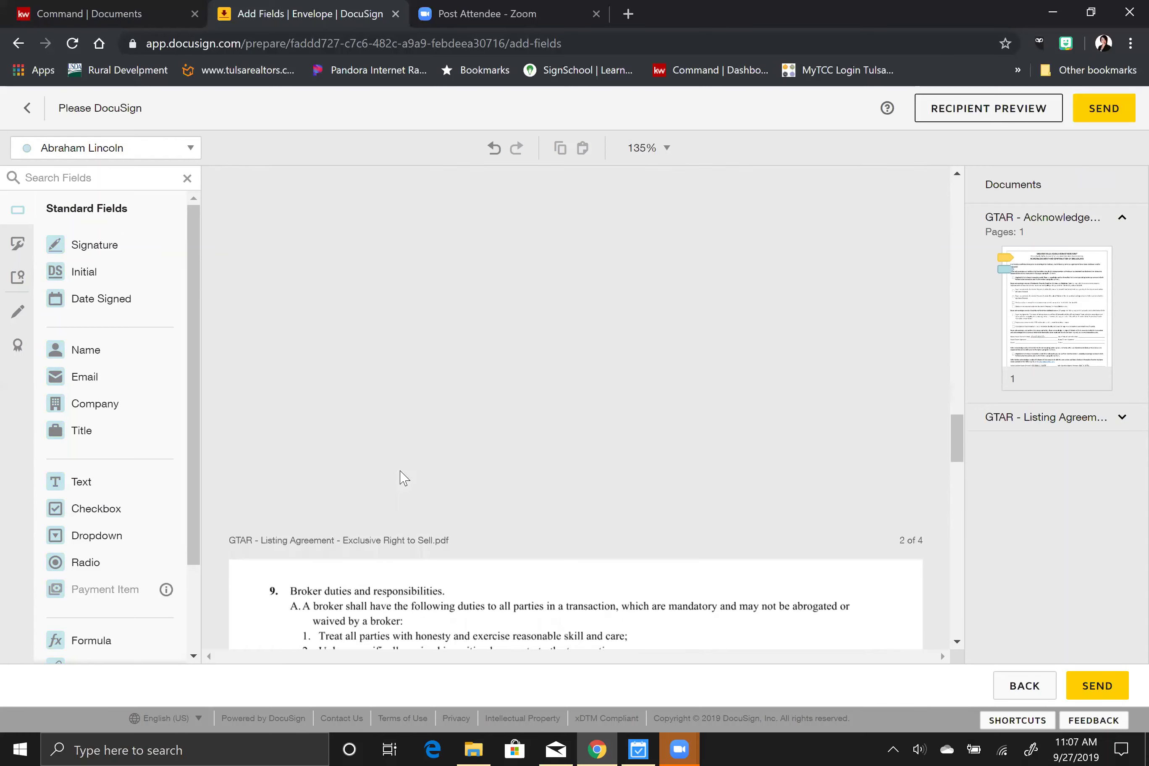
scroll(401, 476, "up", 20)
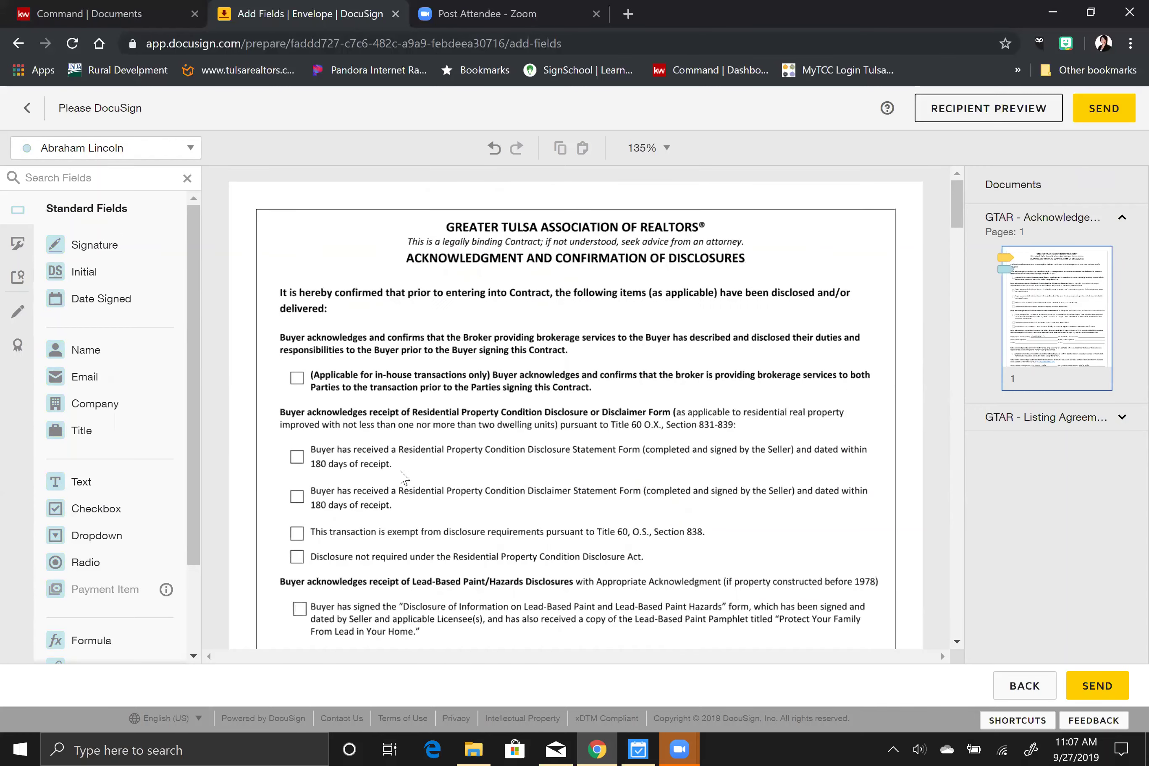
scroll(402, 477, "down", 5)
scroll(403, 477, "down", 3)
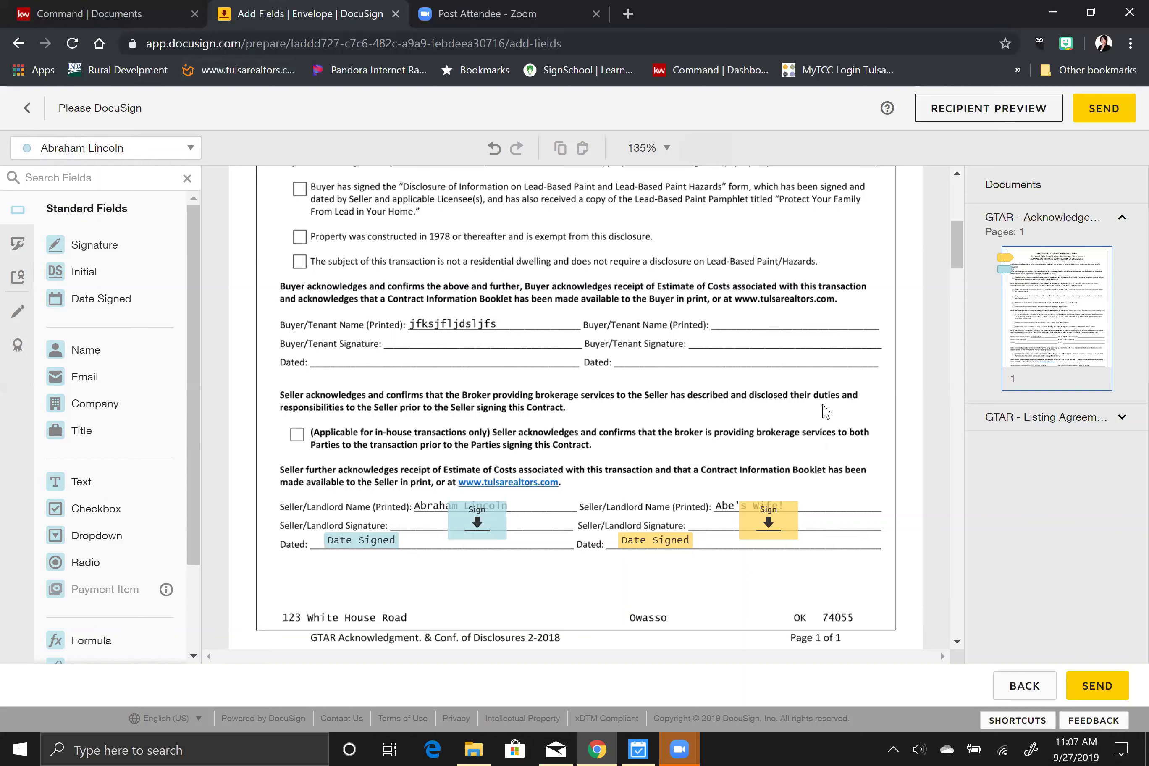
Step: Leave the envelope without sending it, return to the room's documents, and switch to the listing's documents in KW Command
left_click(20, 48)
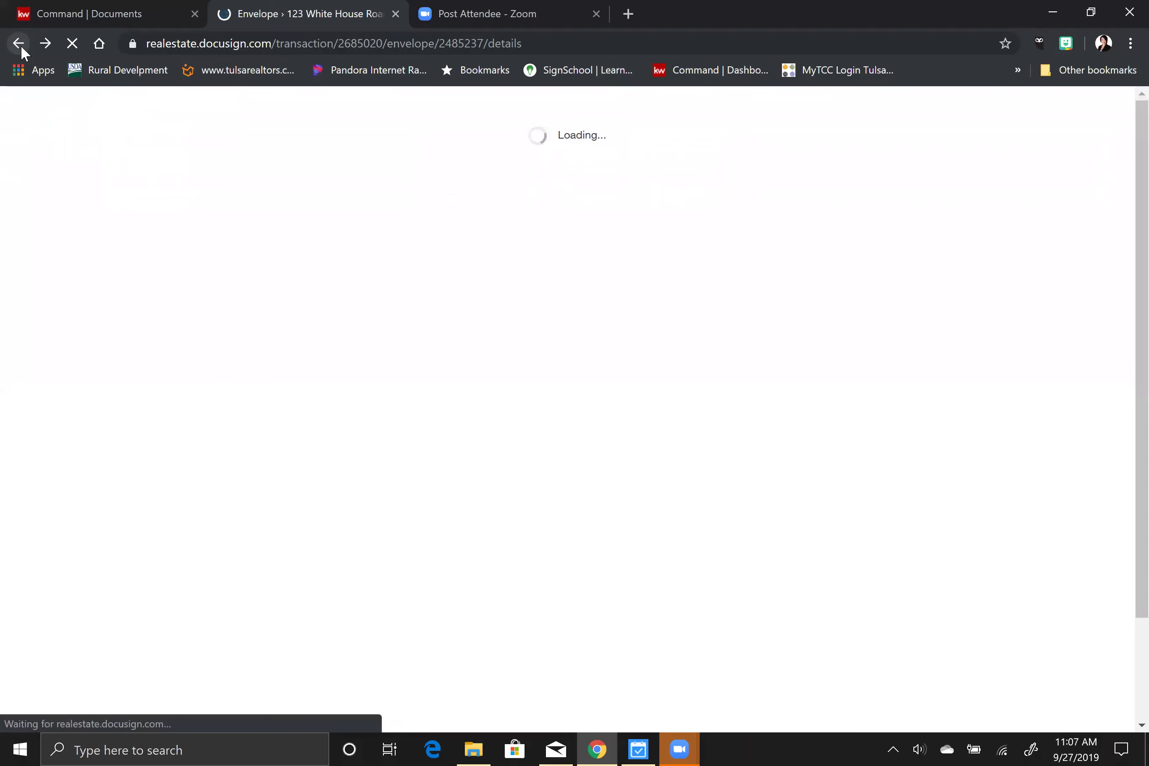
left_click(19, 44)
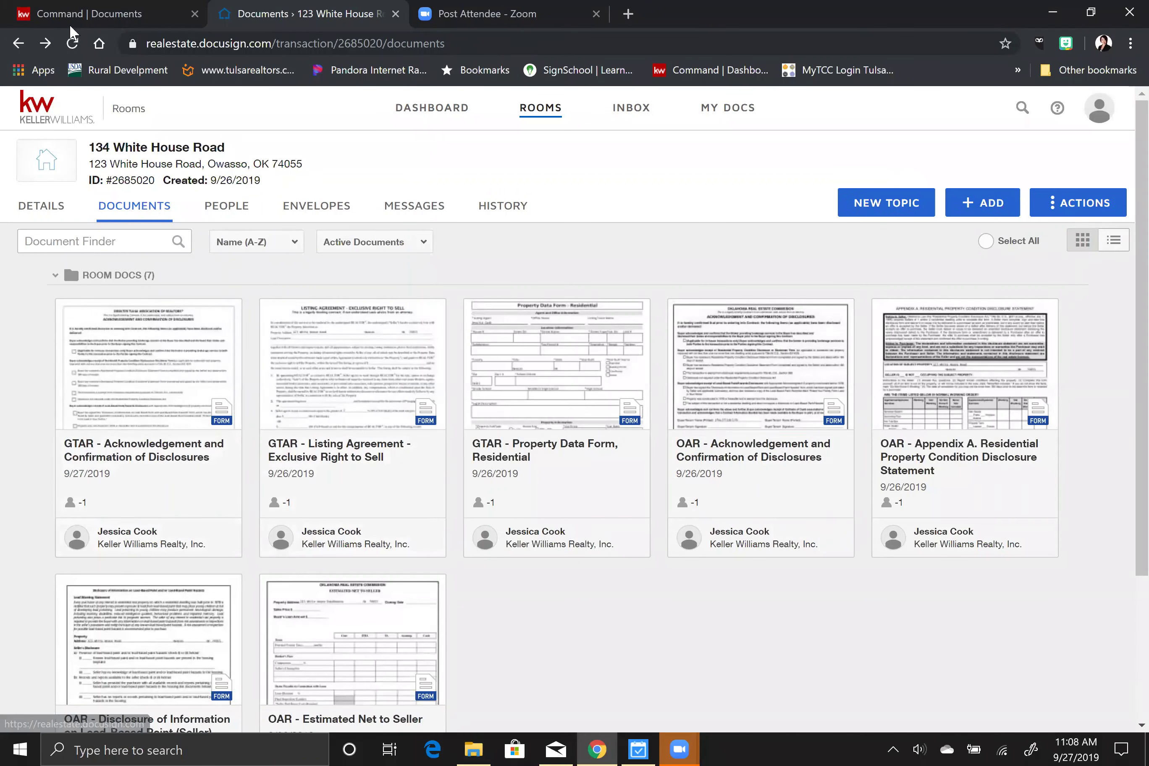
left_click(72, 11)
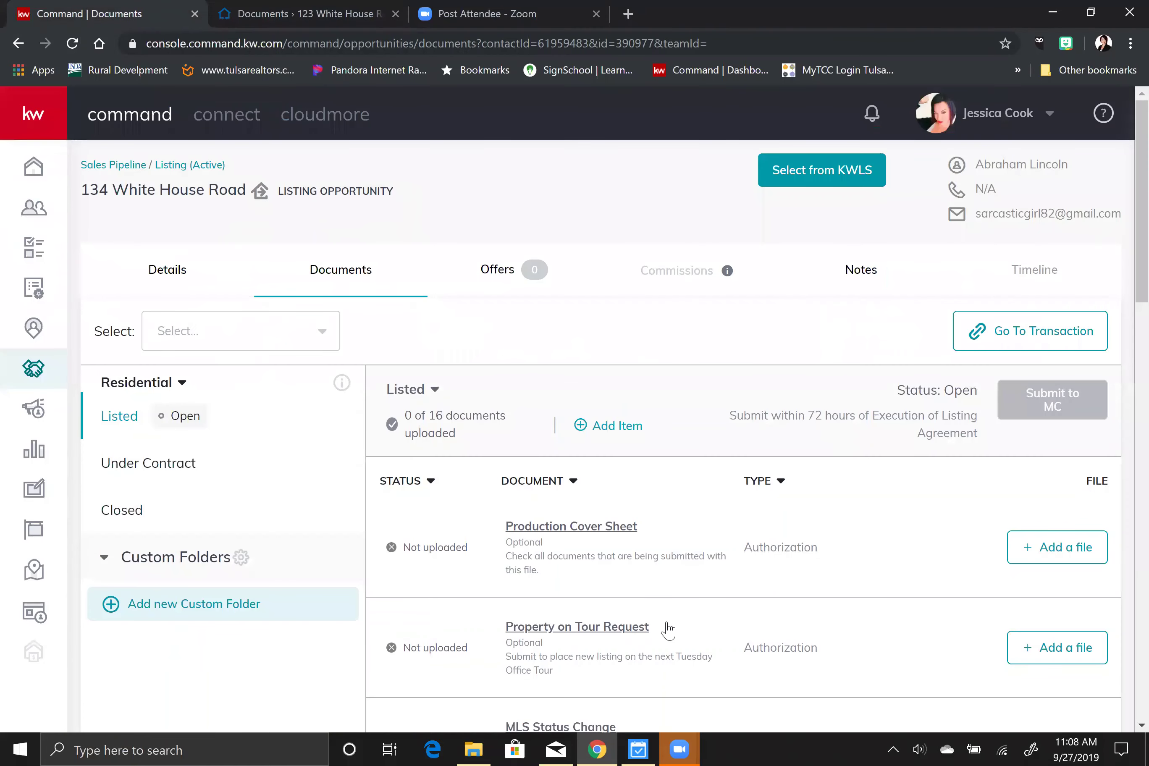
Step: Examine the DocuSign documents available for assignment to the Production Cover Sheet item, and close the dialog without assigning one
scroll(711, 598, "down", 2)
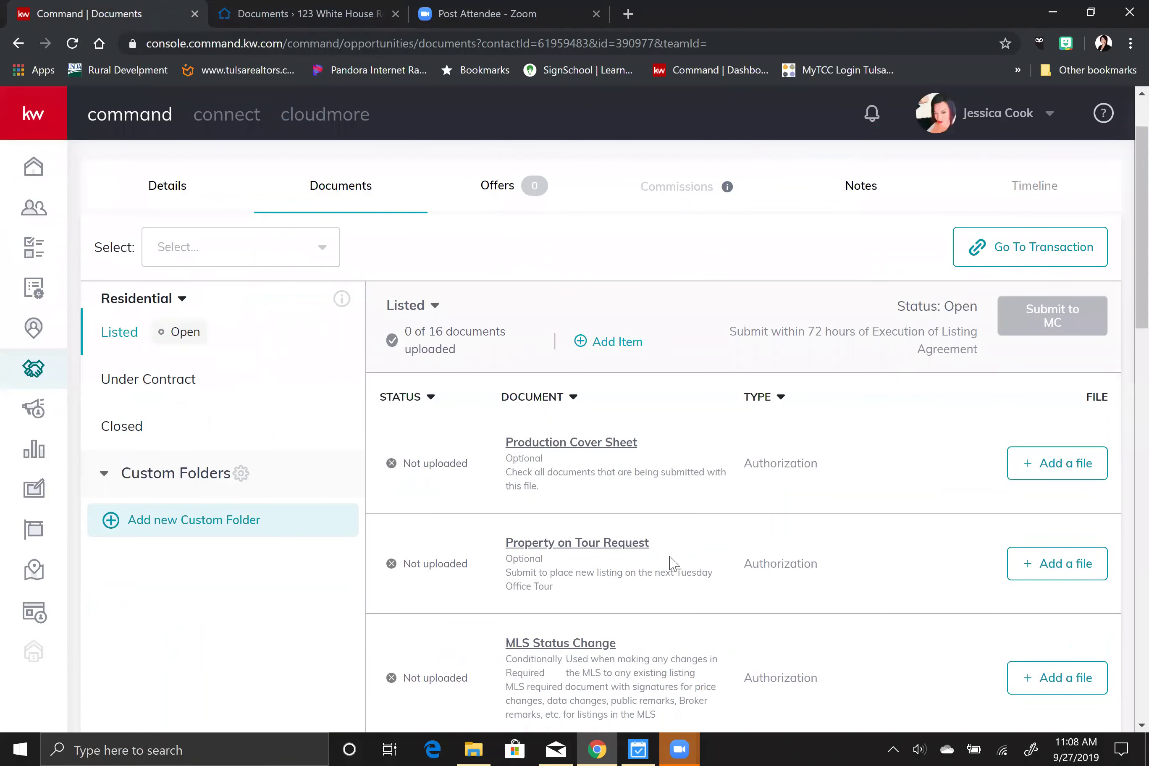
left_click(1059, 465)
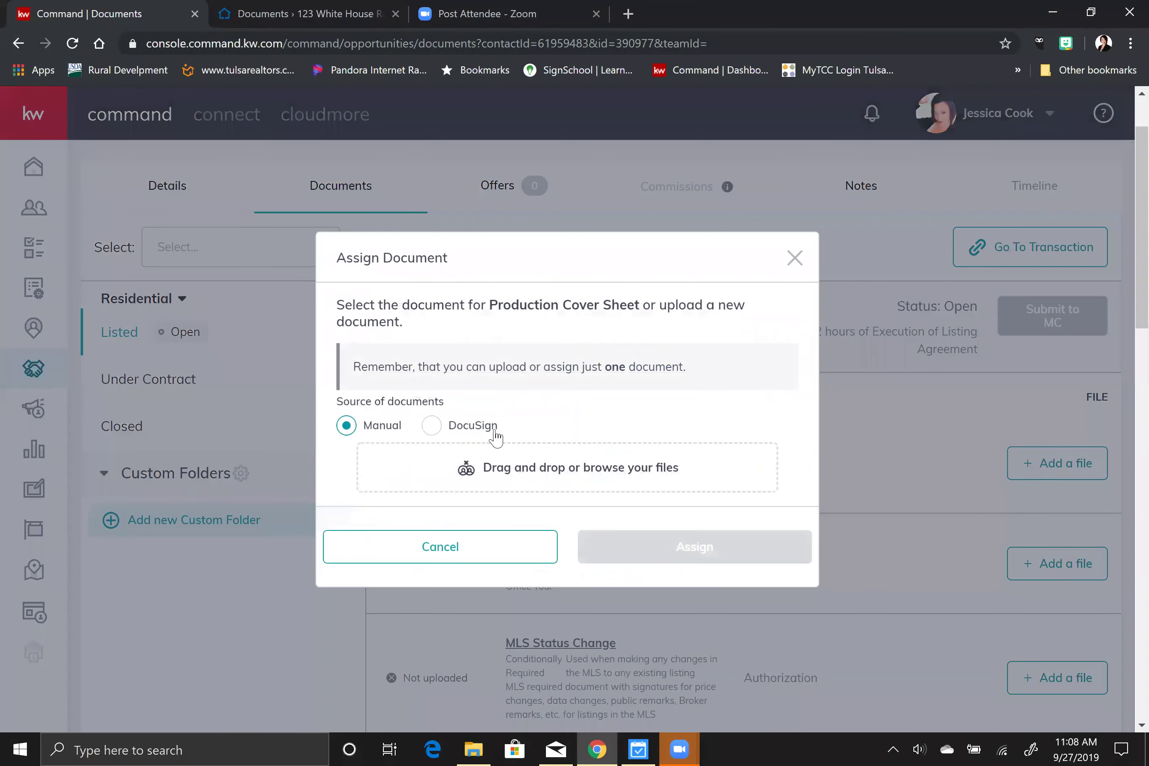
left_click(434, 428)
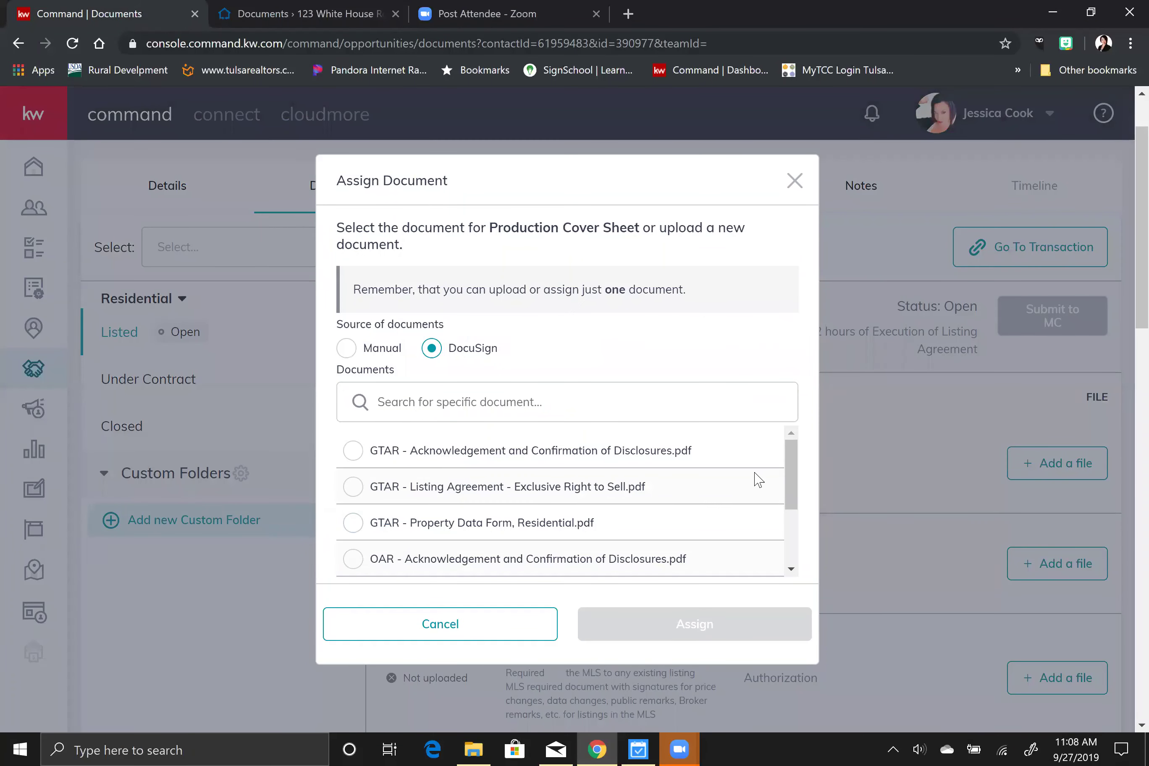
mouse_move(786, 464)
left_mouse_down()
mouse_move(787, 542)
mouse_move(792, 465)
left_mouse_up()
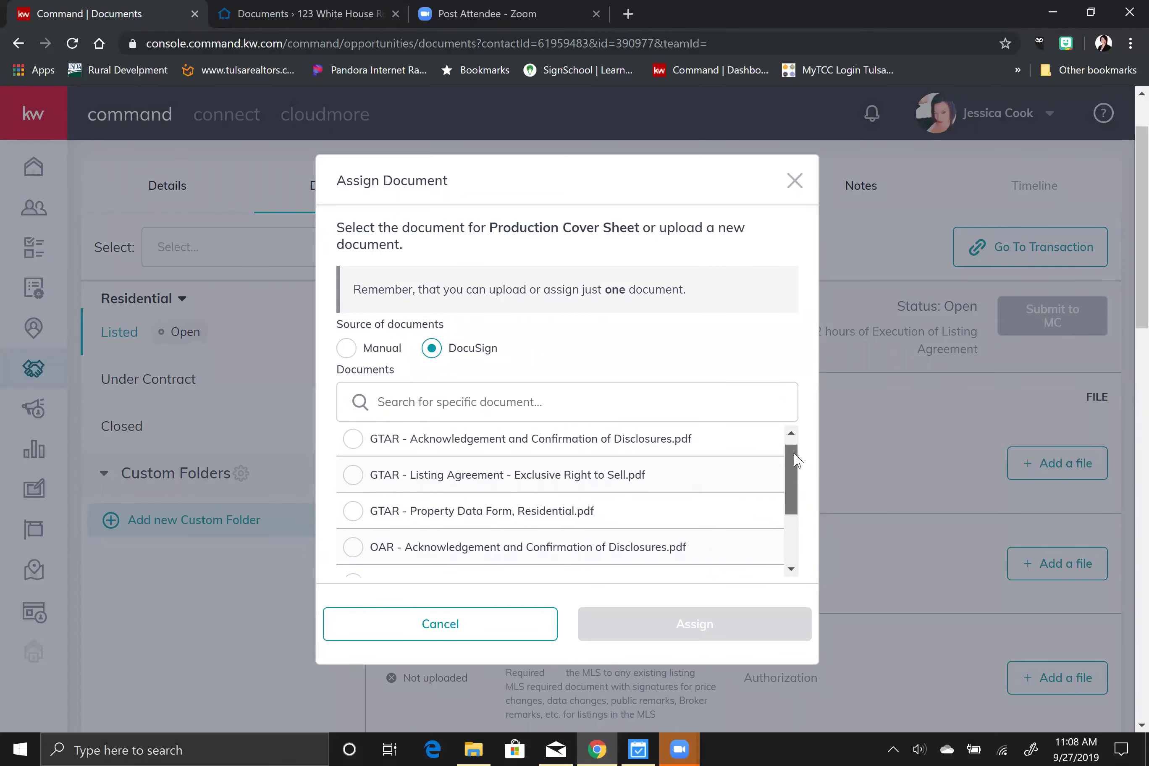
scroll(594, 489, "down", 6)
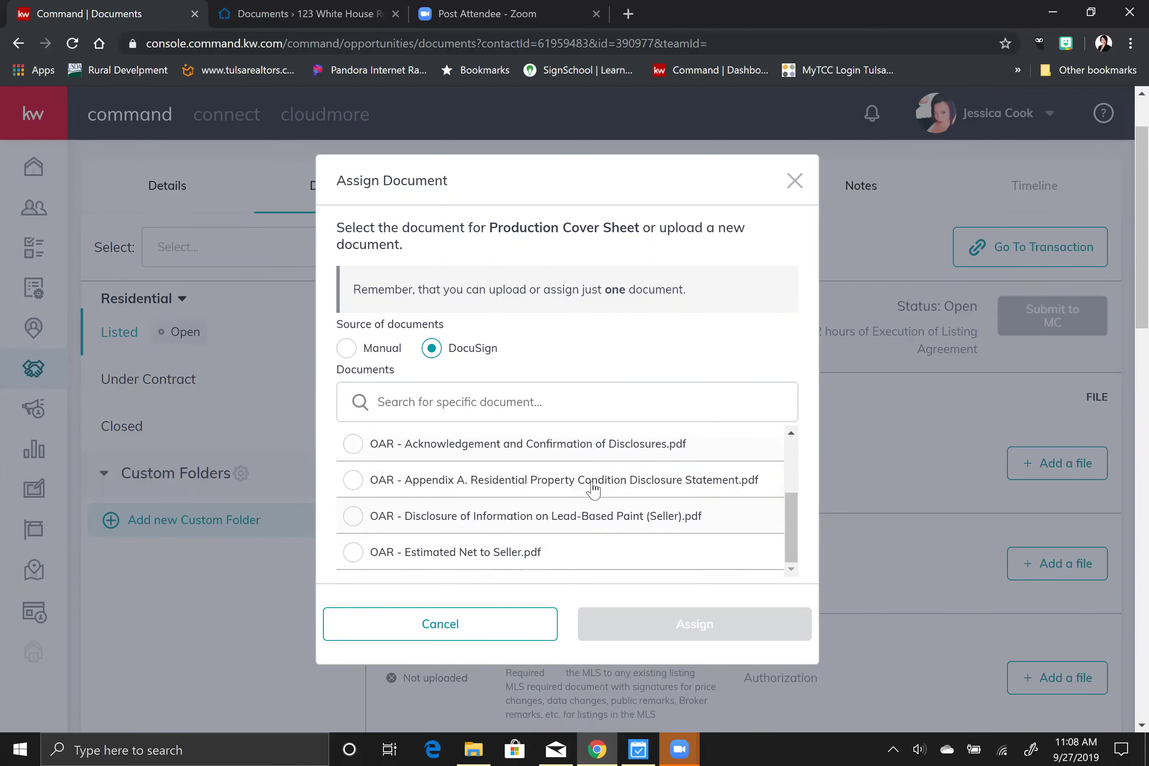
scroll(594, 489, "up", 4)
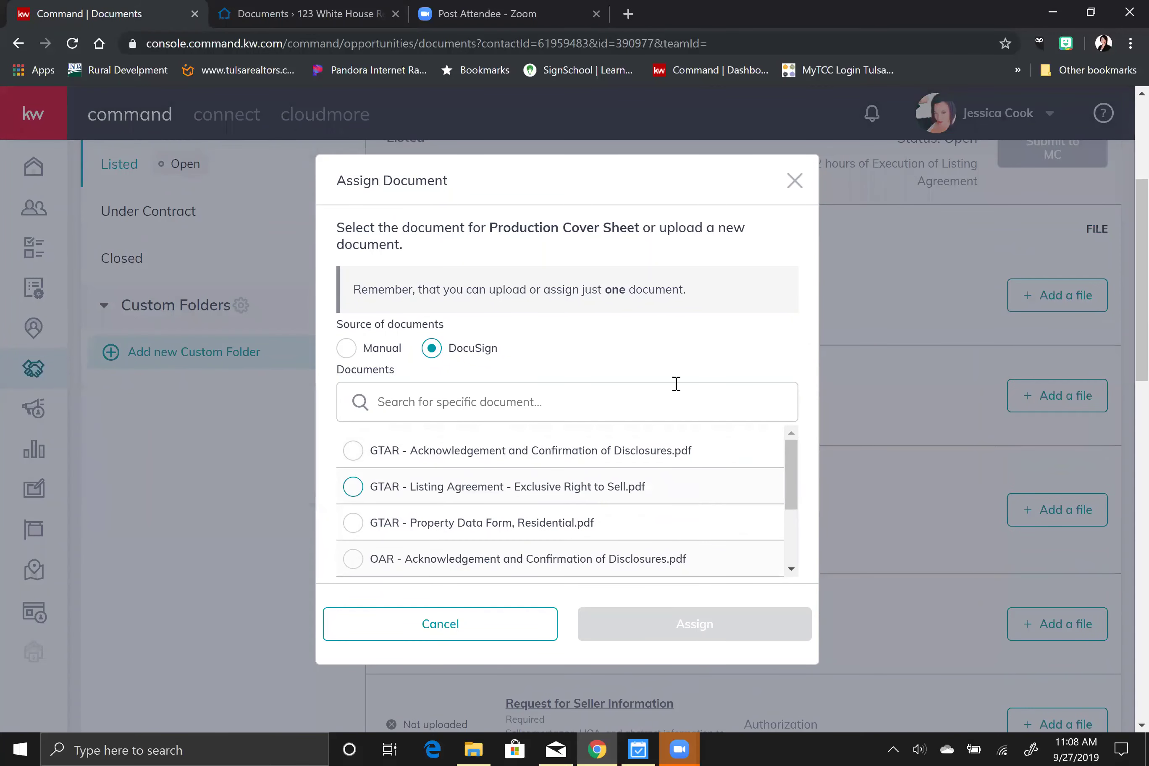
left_click(795, 181)
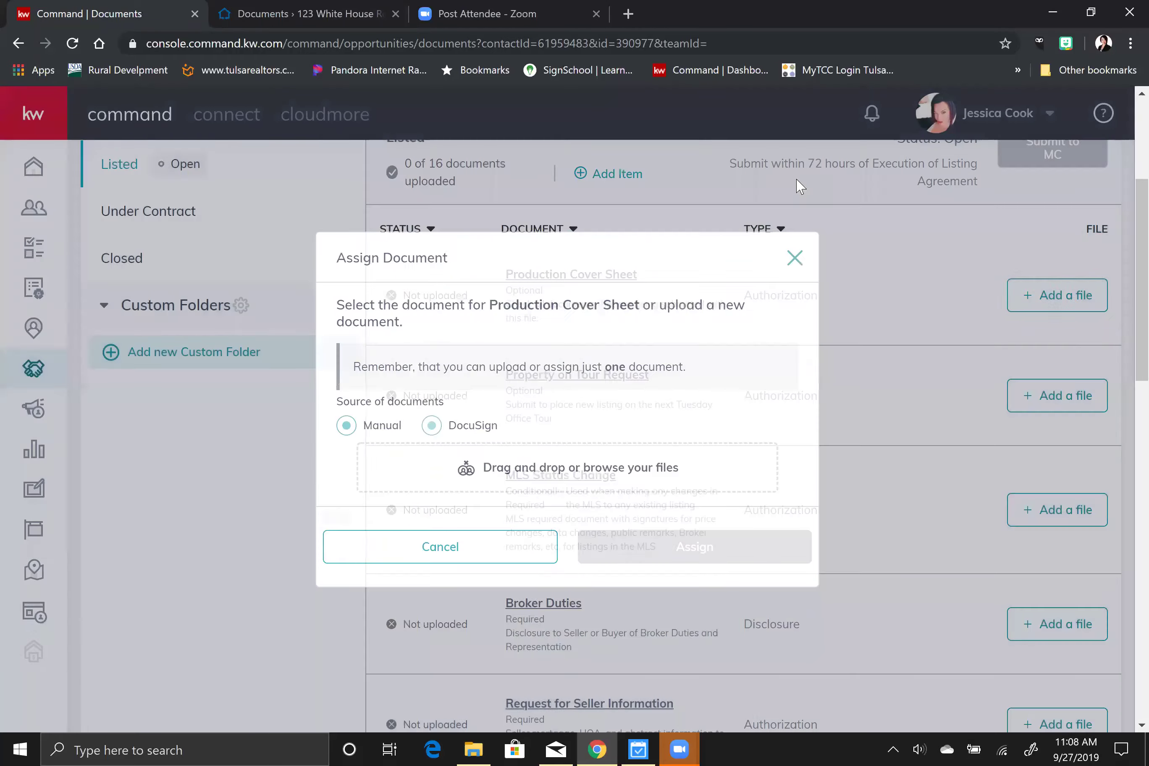
Step: Assign the DocuSign document "GTAR - Listing Agreement - Exclusive Right to Sell.pdf" to the Listing Agreement checklist item
scroll(833, 453, "down", 7)
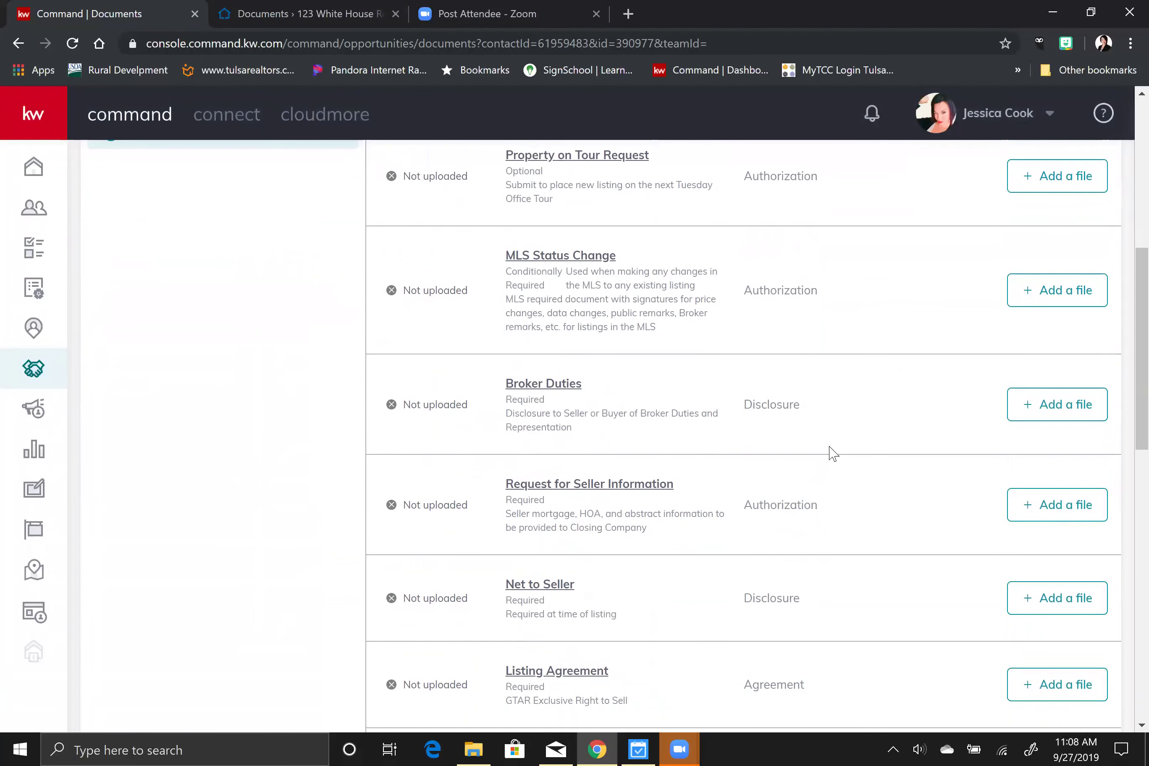
left_click(1053, 571)
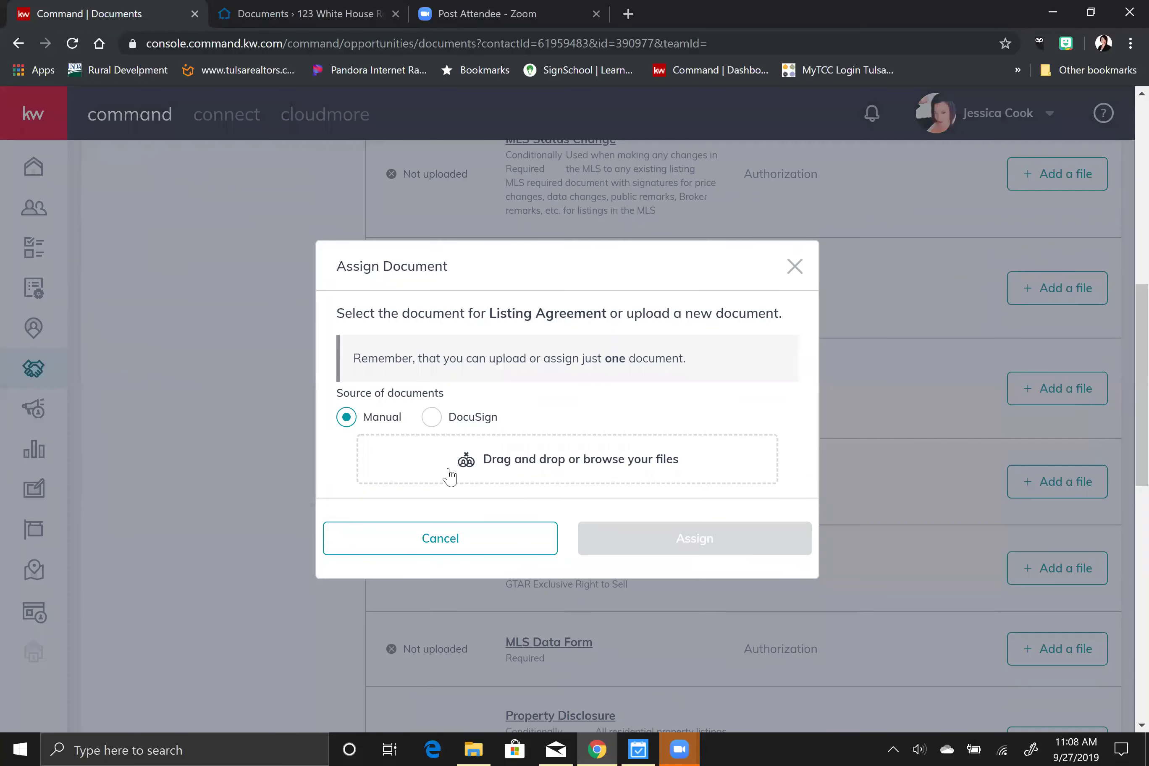
left_click(432, 420)
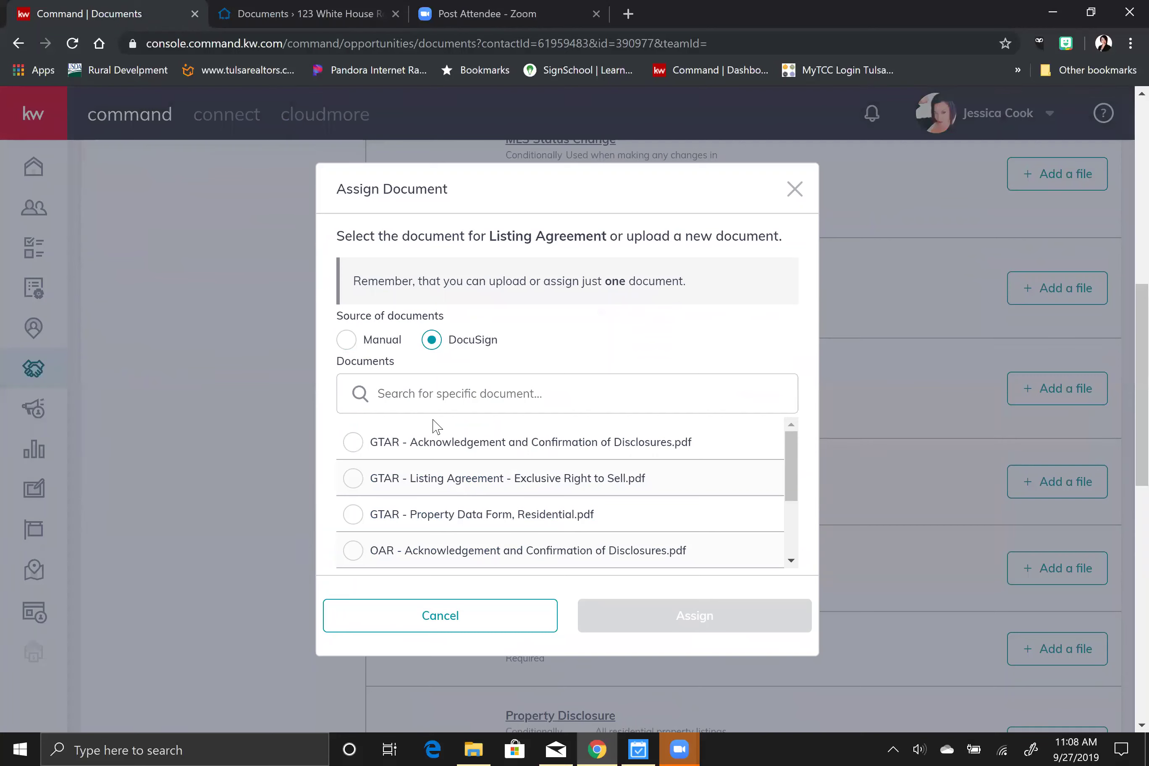
left_click(352, 478)
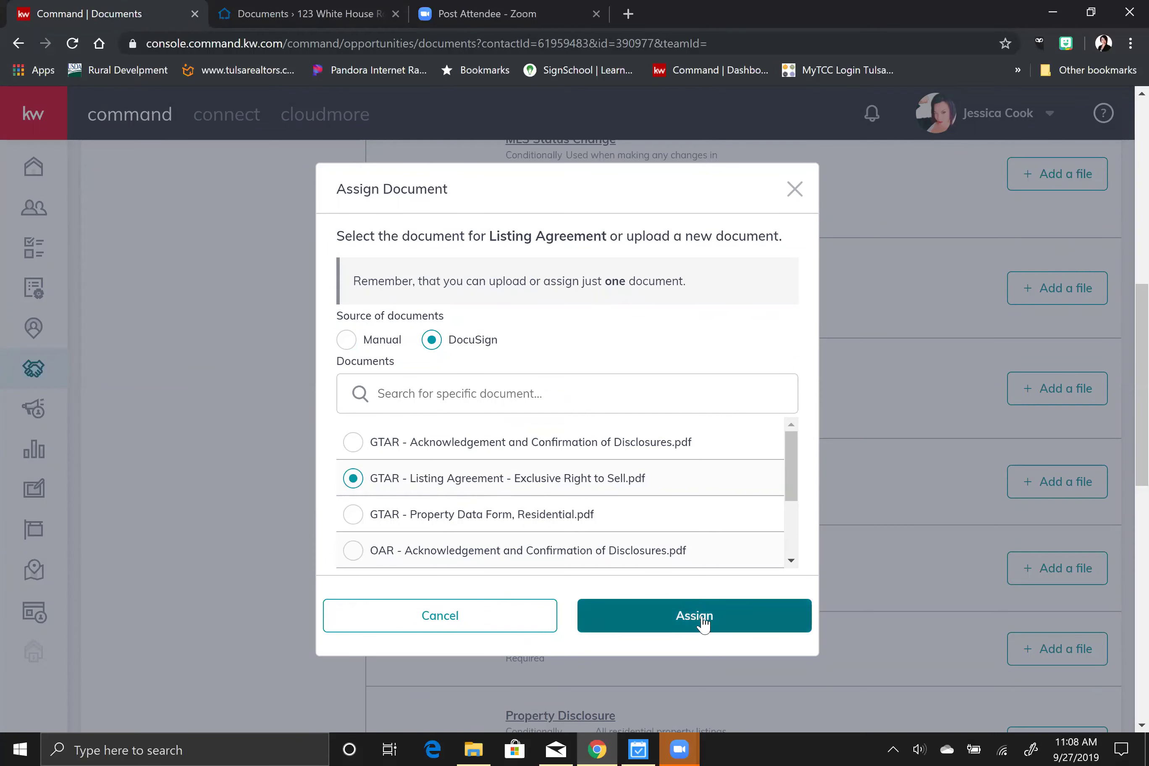
left_click(680, 624)
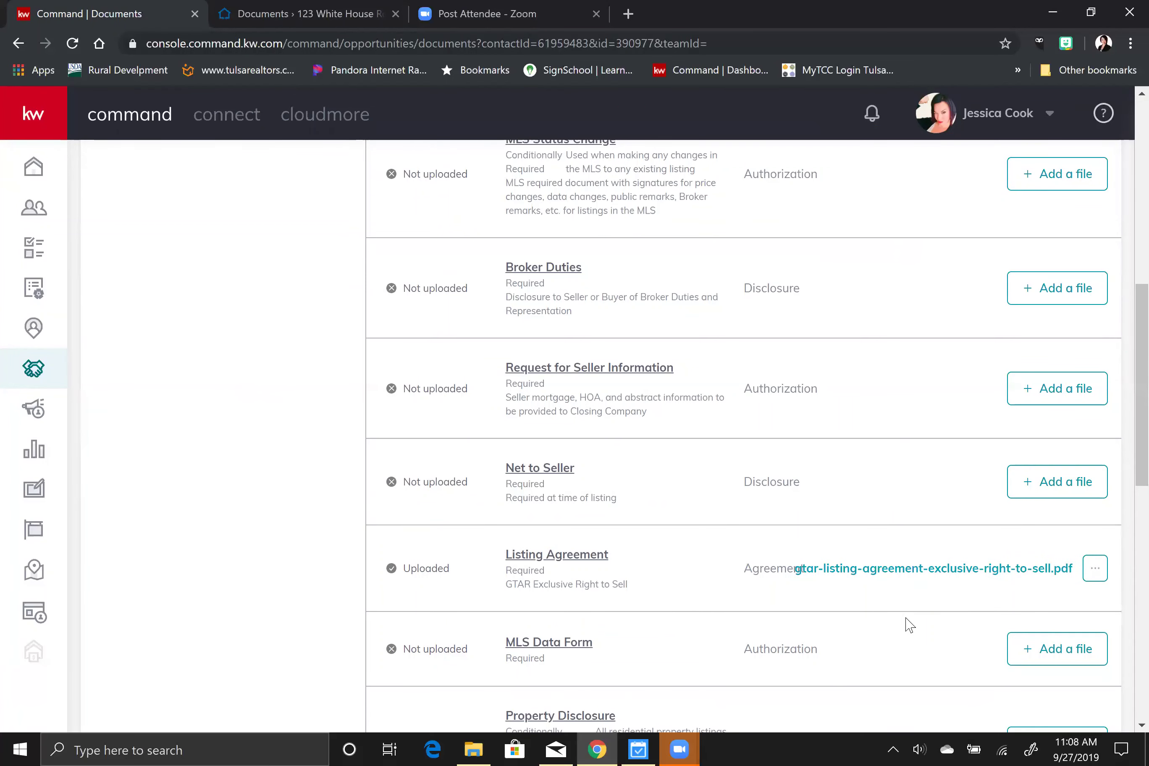
Step: Review the Listed checklist from Production Cover Sheet to Wire Fraud, checking each item's requirement and upload status
scroll(460, 476, "down", 3)
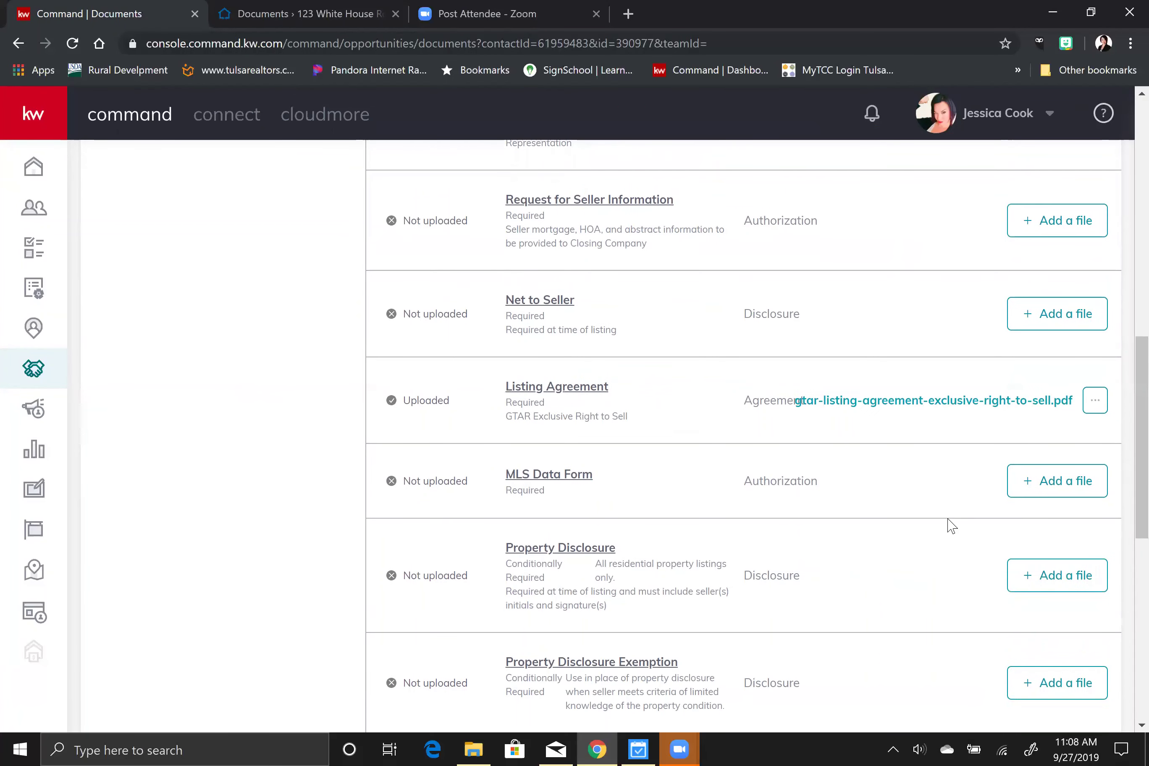
scroll(951, 526, "up", 10)
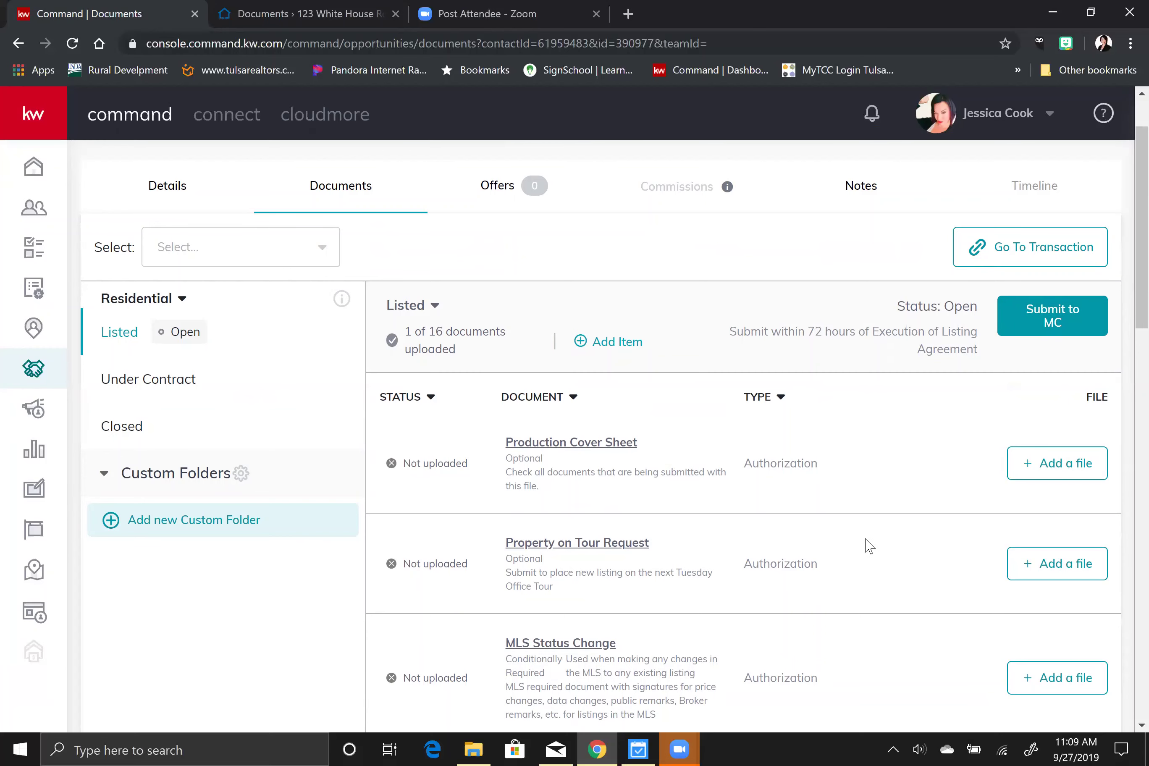
scroll(869, 545, "down", 7)
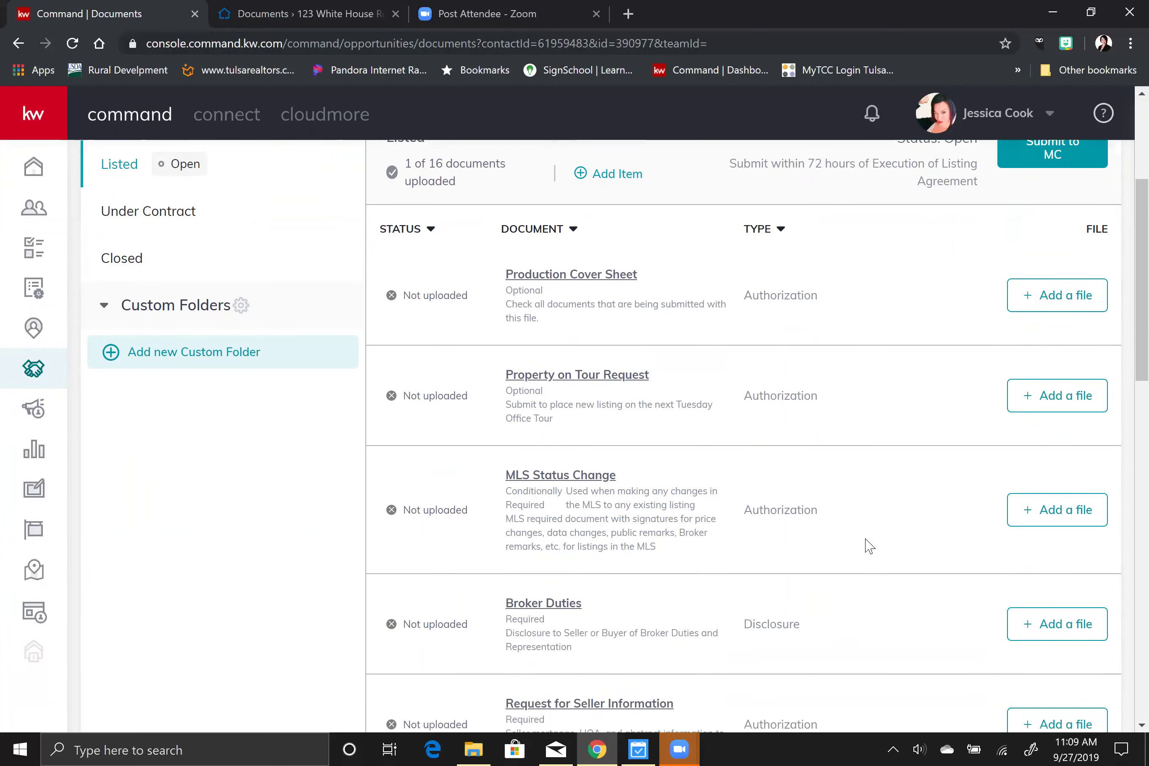
scroll(869, 545, "down", 12)
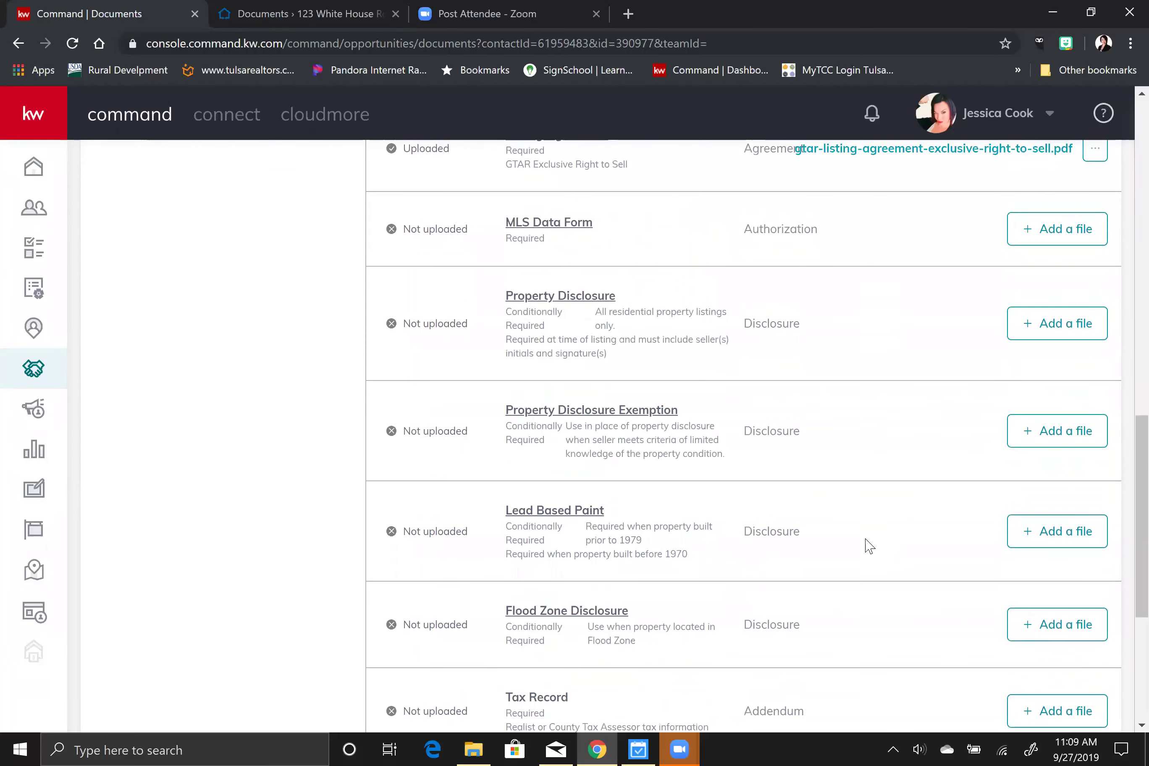
scroll(869, 545, "up", 18)
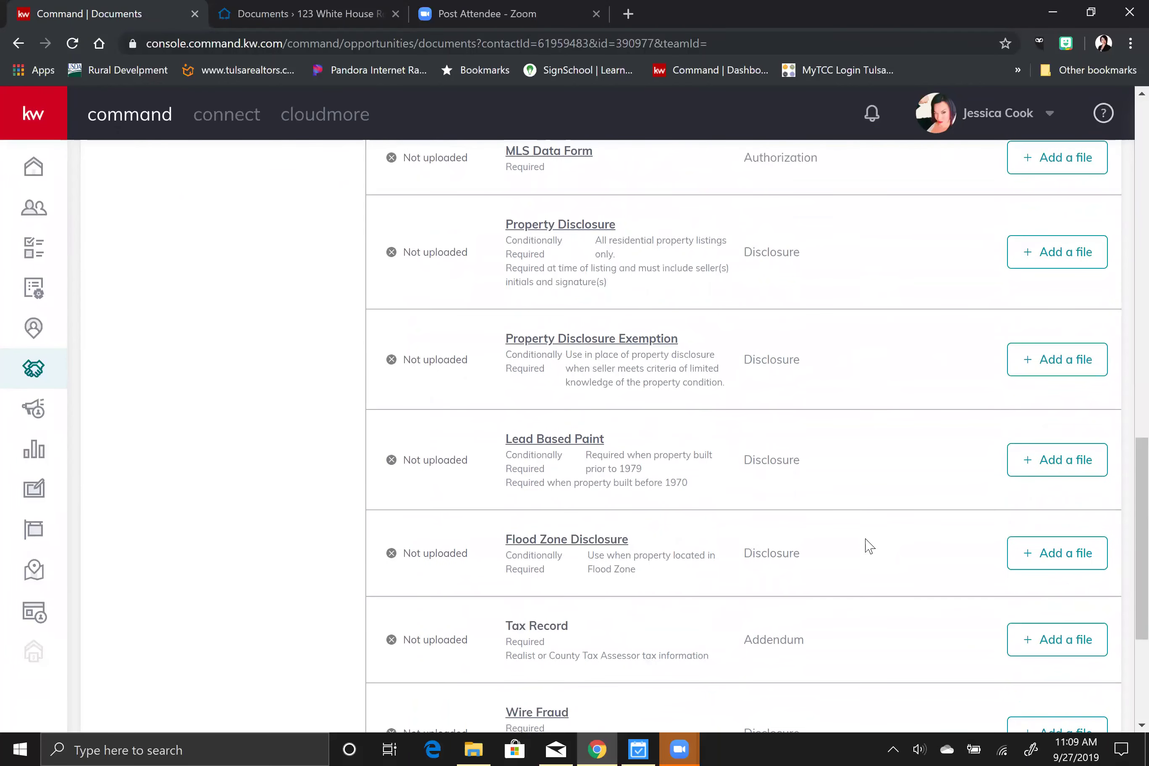
scroll(869, 545, "up", 5)
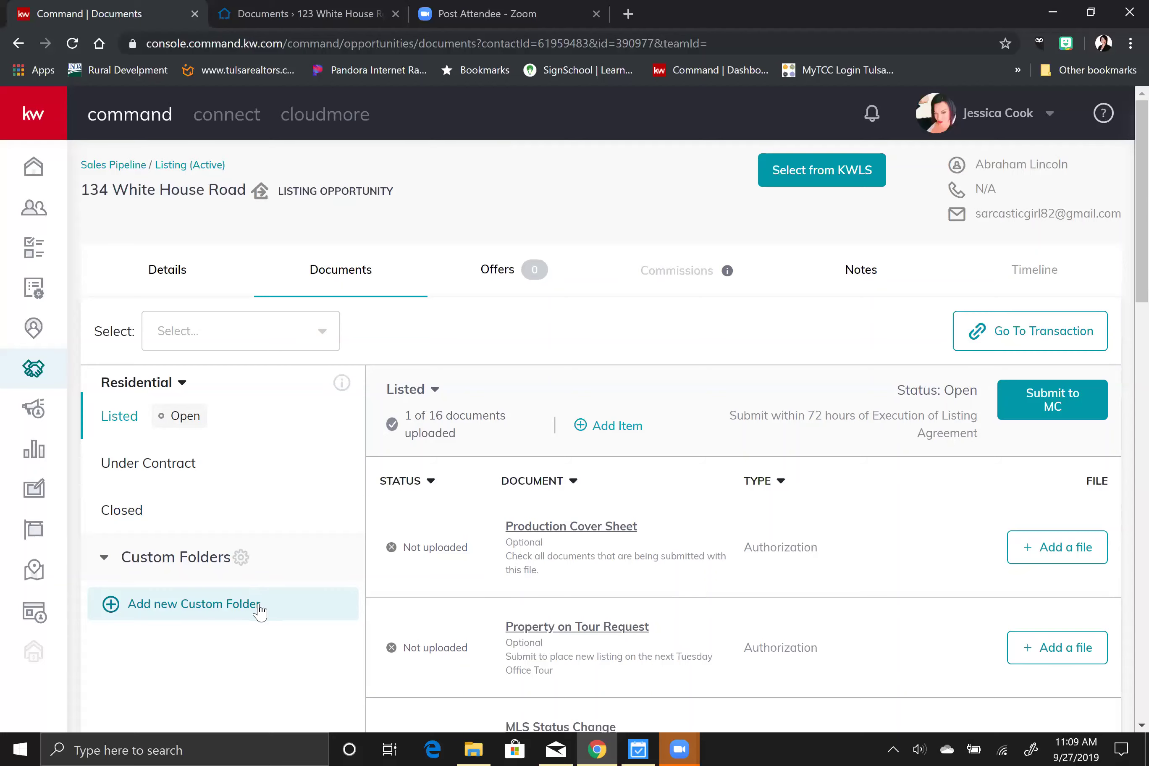
scroll(629, 582, "down", 15)
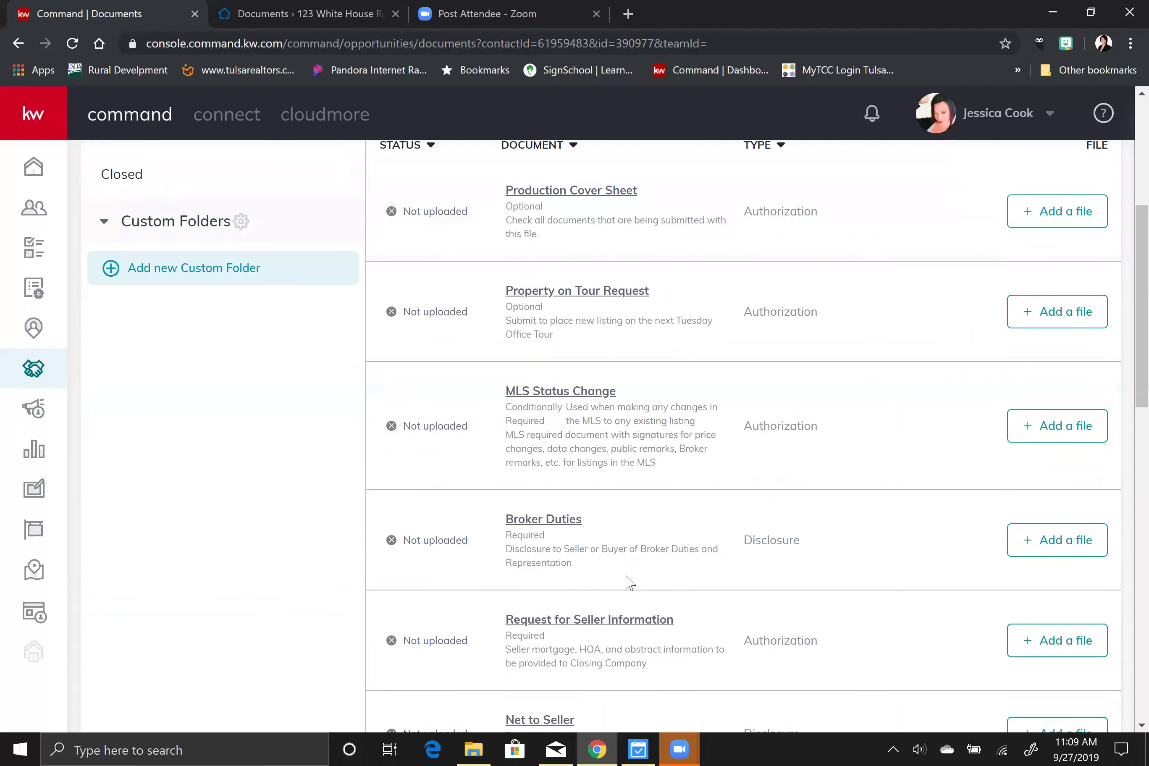
scroll(630, 582, "up", 15)
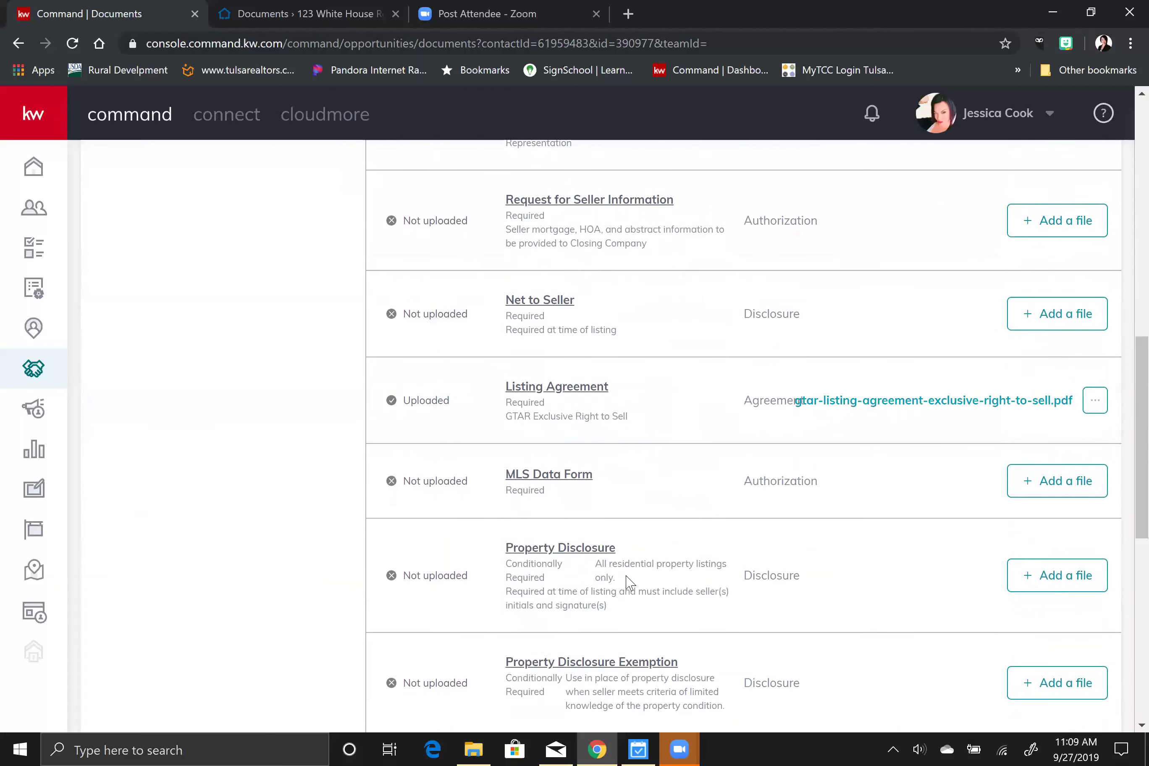
scroll(627, 575, "up", 4)
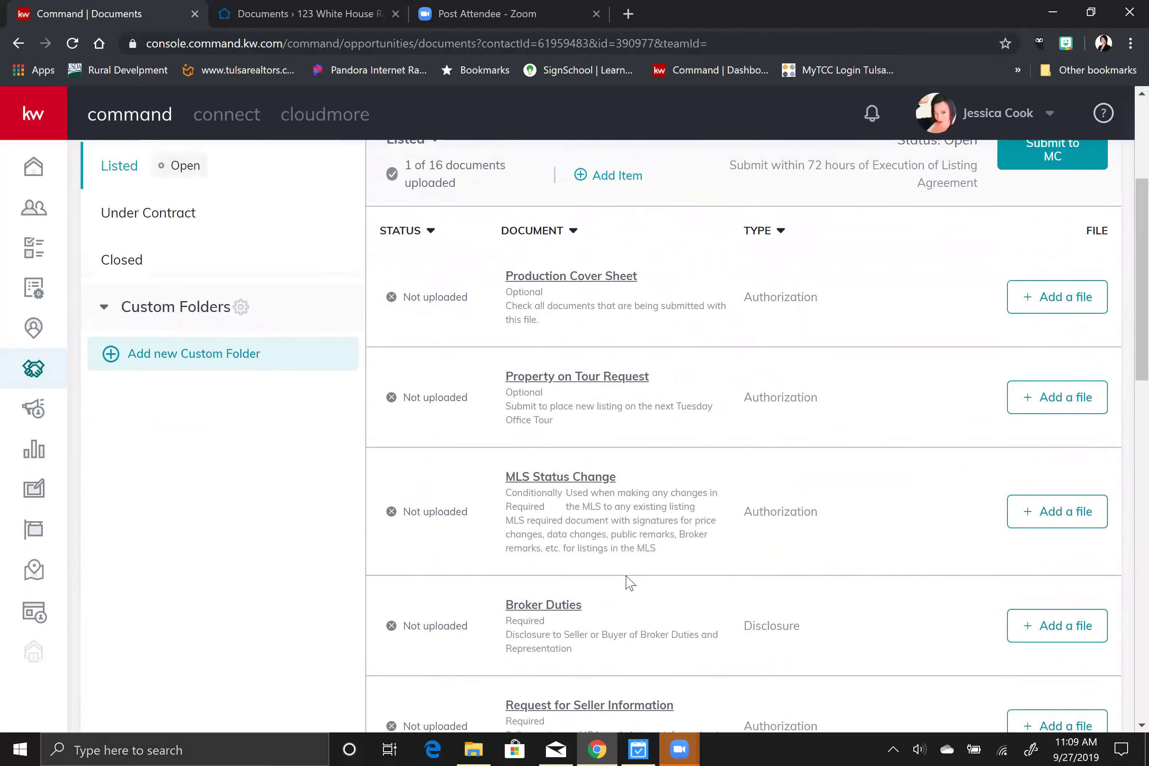